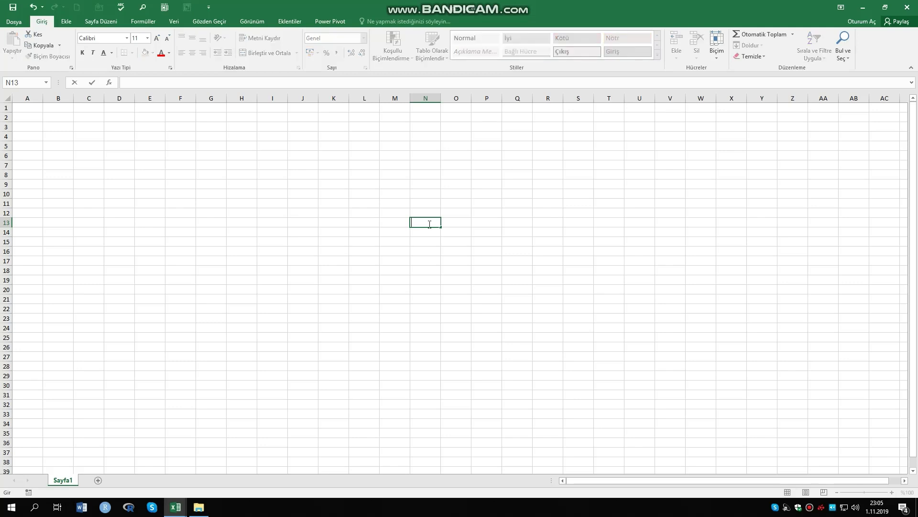
Enter the 'Dolum Yüzdesi' label in A3 and autofit column A to fit it.
{"action": "left_click", "coordinate": [248, 199]}
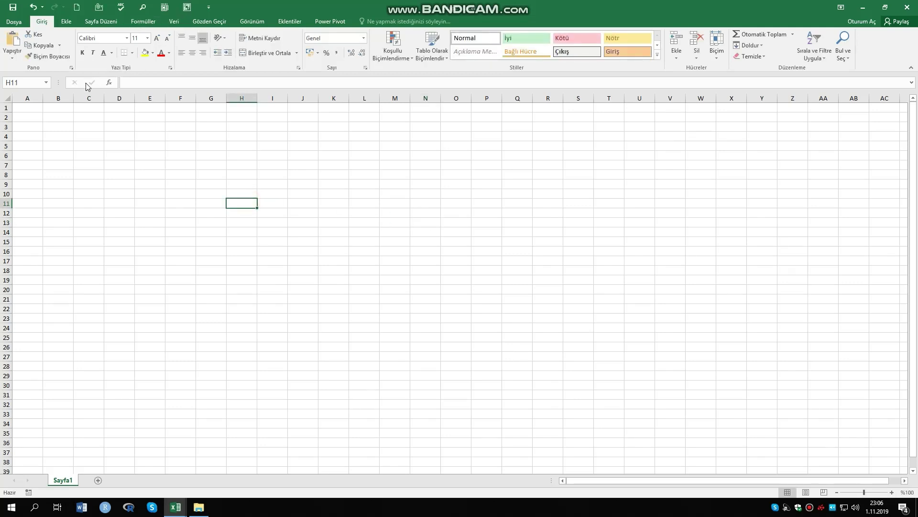
{"action": "left_click", "coordinate": [36, 130]}
{"action": "type", "text": "Dolum Yüzdes"}
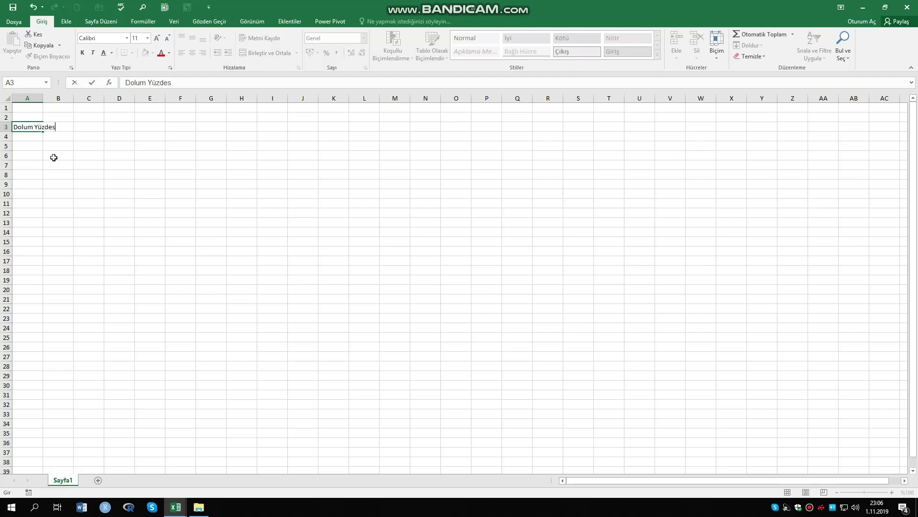
{"action": "type", "text": "i"}
{"action": "key", "text": "Tab"}
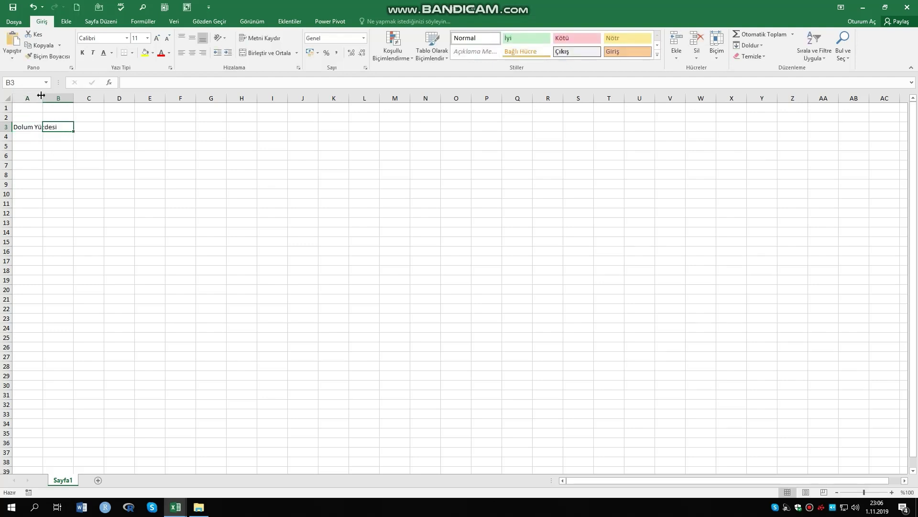
{"action": "double_click", "coordinate": [41, 95]}
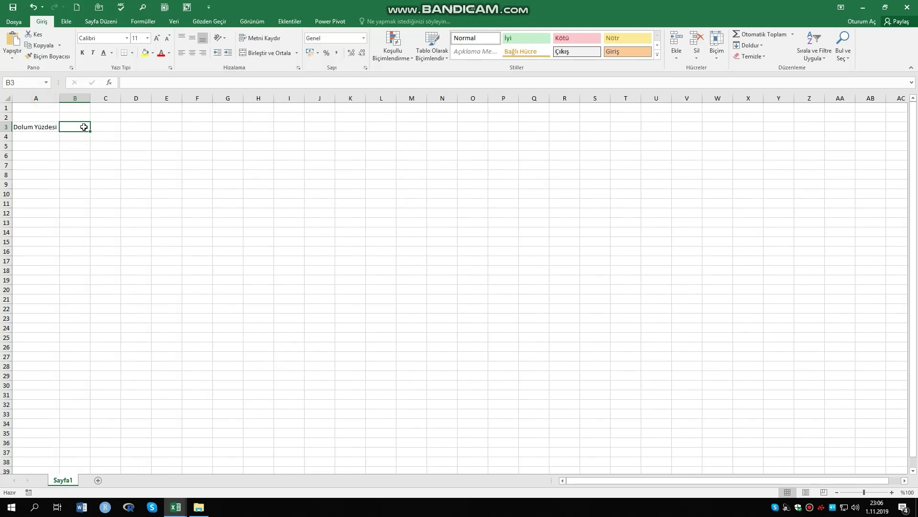
Put 50% in B3 and the formula =1-B3 in C3.
{"action": "type", "text": "&"}
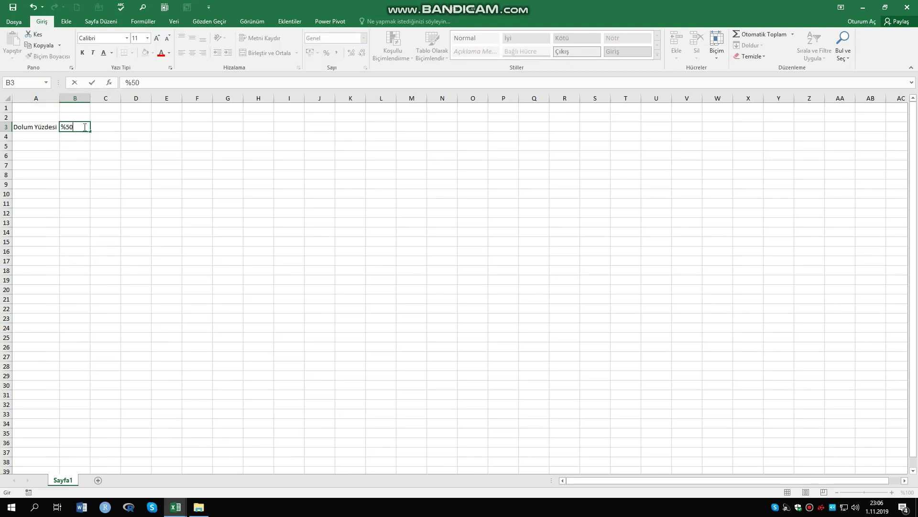
{"action": "key", "text": "Tab"}
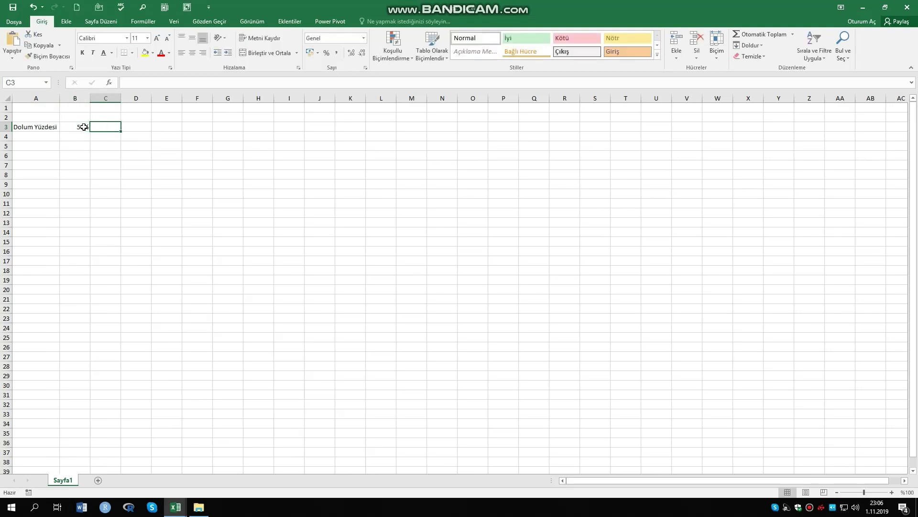
{"action": "type", "text": "=1-"}
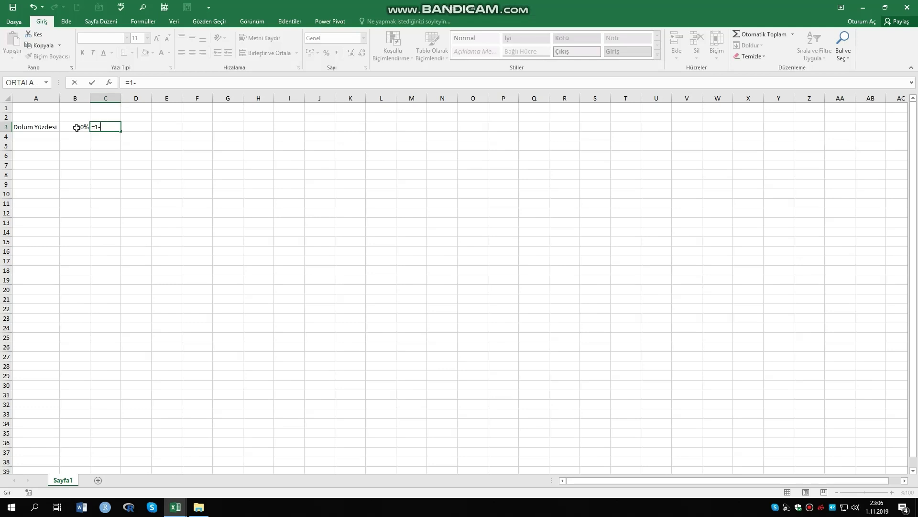
{"action": "left_click", "coordinate": [76, 128]}
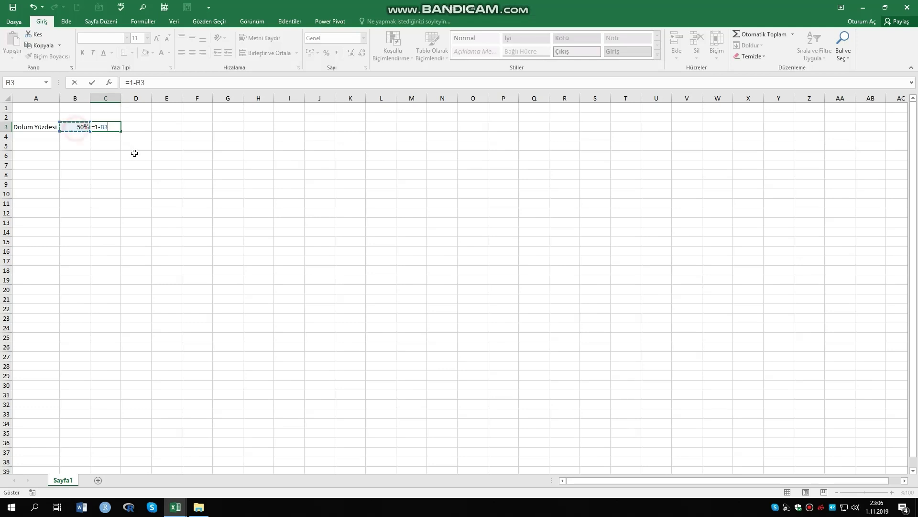
{"action": "key", "text": "Return"}
{"action": "left_click", "coordinate": [224, 193]}
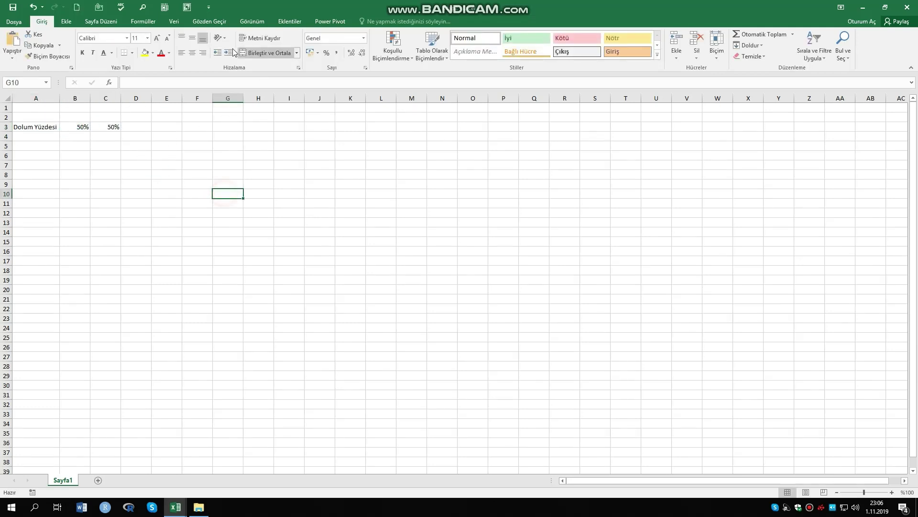
{"action": "left_click", "coordinate": [211, 22]}
Hide the sheet gridlines.
{"action": "left_click", "coordinate": [241, 24]}
{"action": "left_click", "coordinate": [116, 53]}
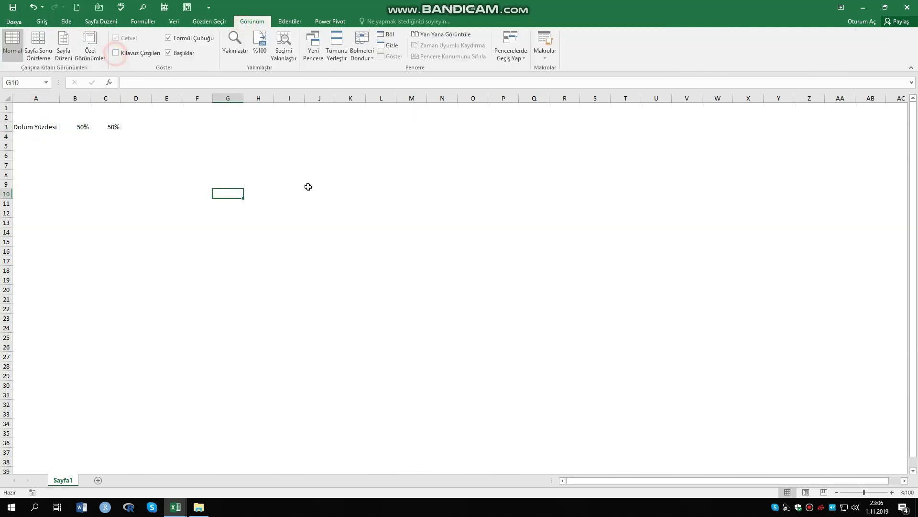
{"action": "left_click", "coordinate": [307, 186]}
{"action": "left_click", "coordinate": [359, 186]}
Draw a donut shape in the middle of the sheet and make its ring much thinner.
{"action": "left_click", "coordinate": [65, 21]}
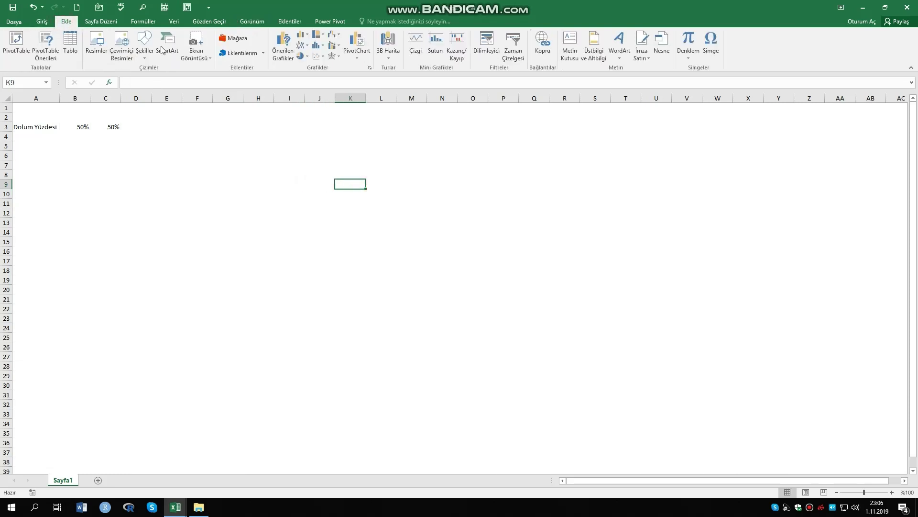
{"action": "left_click", "coordinate": [146, 57]}
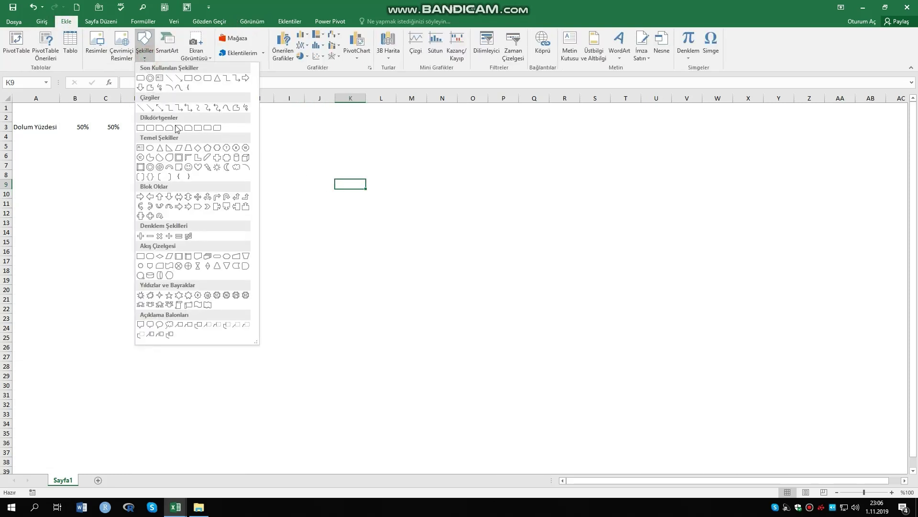
{"action": "left_click", "coordinate": [150, 167]}
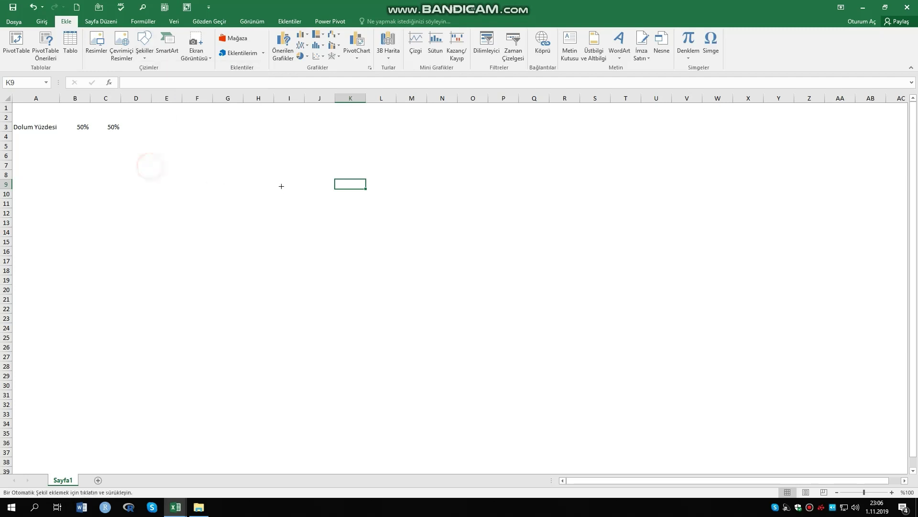
{"action": "mouse_move", "coordinate": [278, 183]}
{"action": "left_mouse_down"}
{"action": "mouse_move", "coordinate": [502, 317]}
{"action": "mouse_move", "coordinate": [475, 379]}
{"action": "left_mouse_up"}
{"action": "left_click_drag", "start_coordinate": [327, 280], "coordinate": [287, 283]}
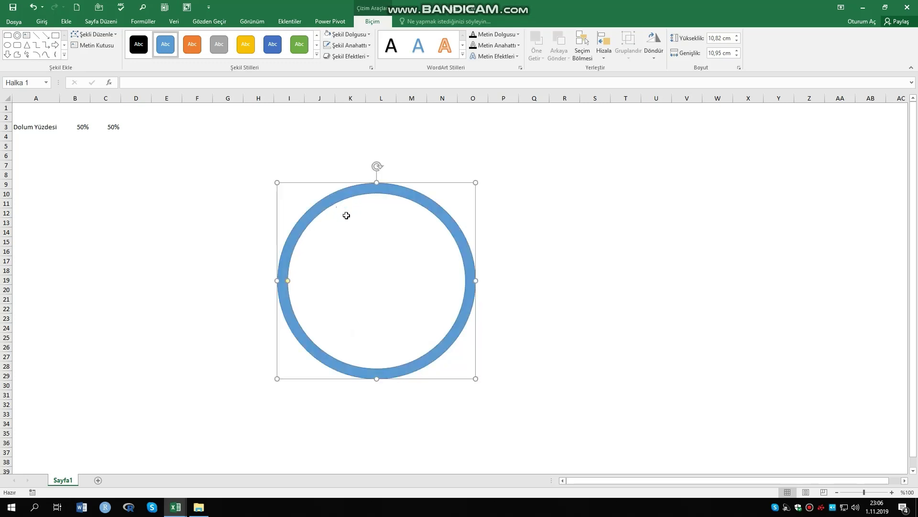
Give the ring no outline and a black fill, then shift it slightly right and up.
{"action": "left_click", "coordinate": [369, 45]}
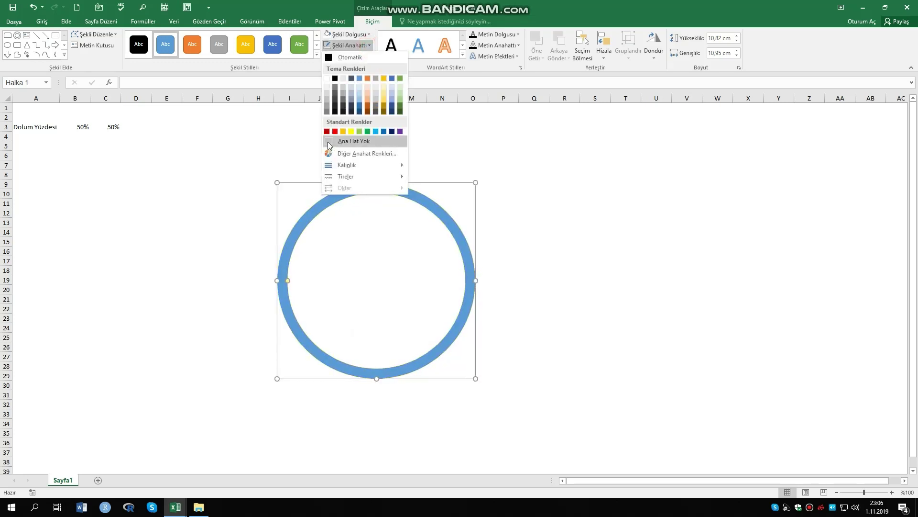
{"action": "left_click", "coordinate": [328, 139]}
{"action": "left_click", "coordinate": [369, 35]}
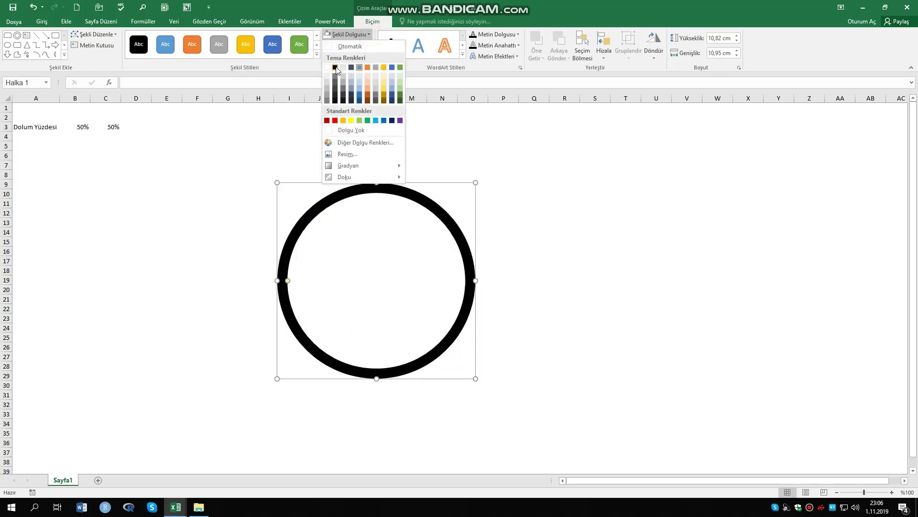
{"action": "left_click", "coordinate": [337, 69]}
{"action": "left_click_drag", "start_coordinate": [389, 188], "coordinate": [433, 180]}
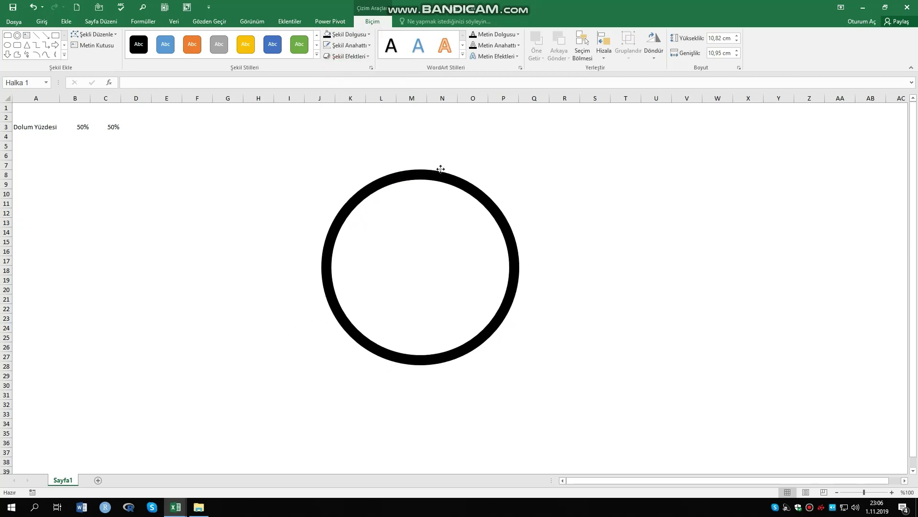
{"action": "left_click", "coordinate": [627, 223]}
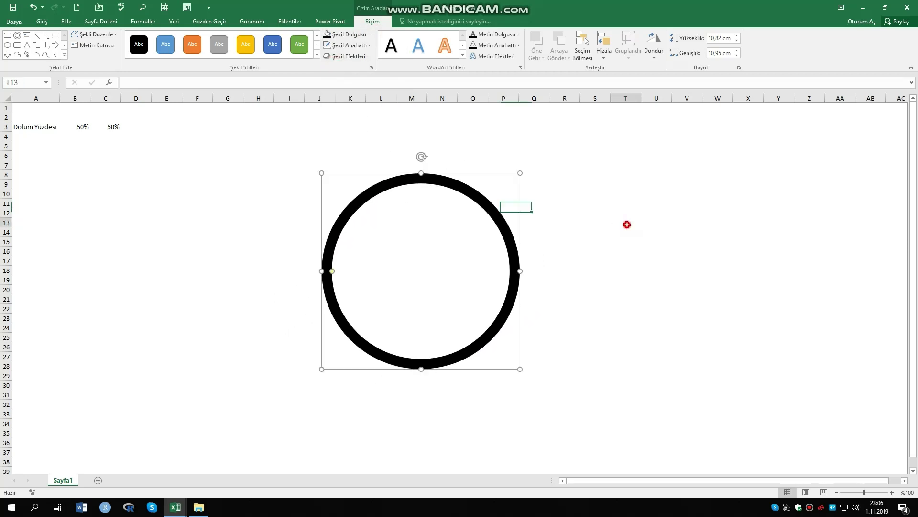
{"action": "left_click", "coordinate": [194, 203]}
{"action": "left_click", "coordinate": [312, 183]}
Draw a small rounded rectangle right of the ring, rounding its top and narrowing it.
{"action": "left_click", "coordinate": [66, 21]}
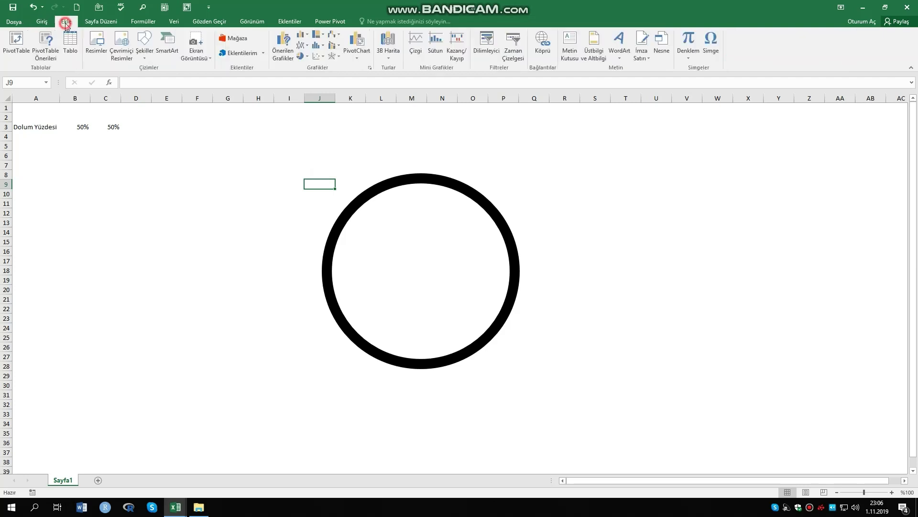
{"action": "left_click", "coordinate": [144, 61]}
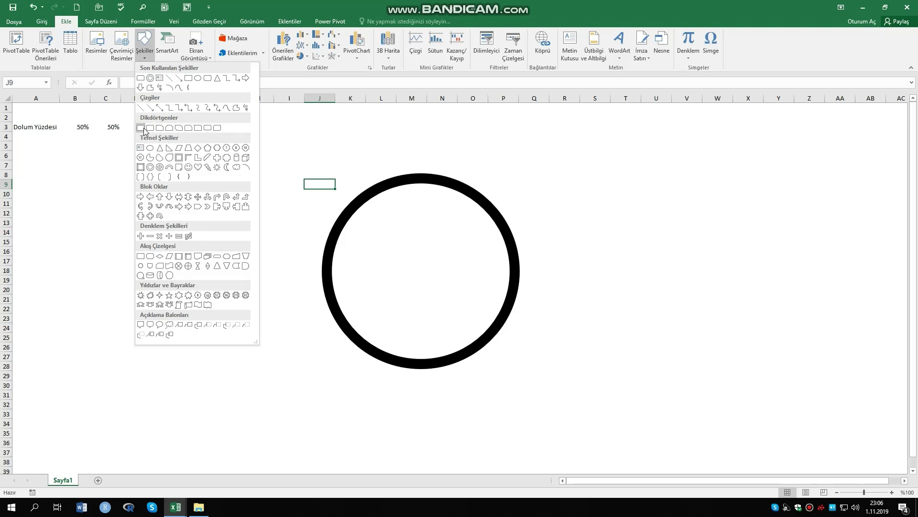
{"action": "left_click", "coordinate": [207, 128]}
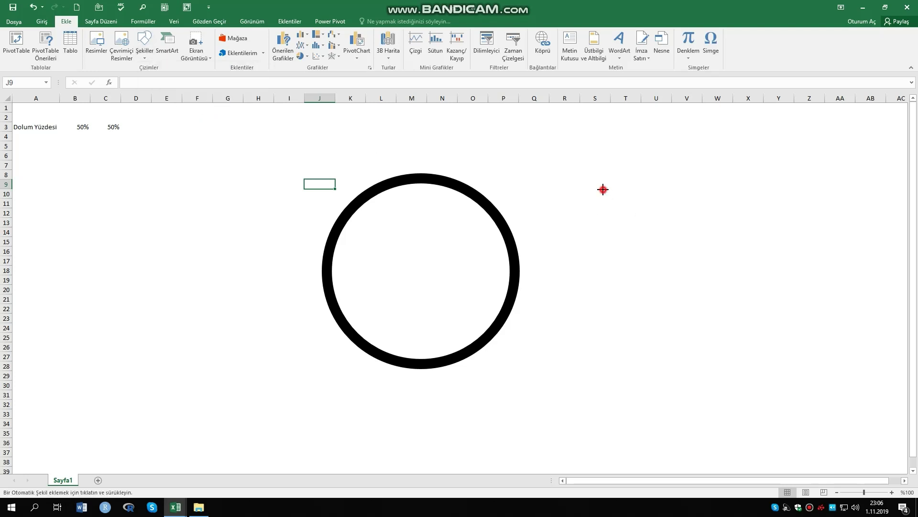
{"action": "left_click_drag", "start_coordinate": [603, 189], "coordinate": [649, 266]}
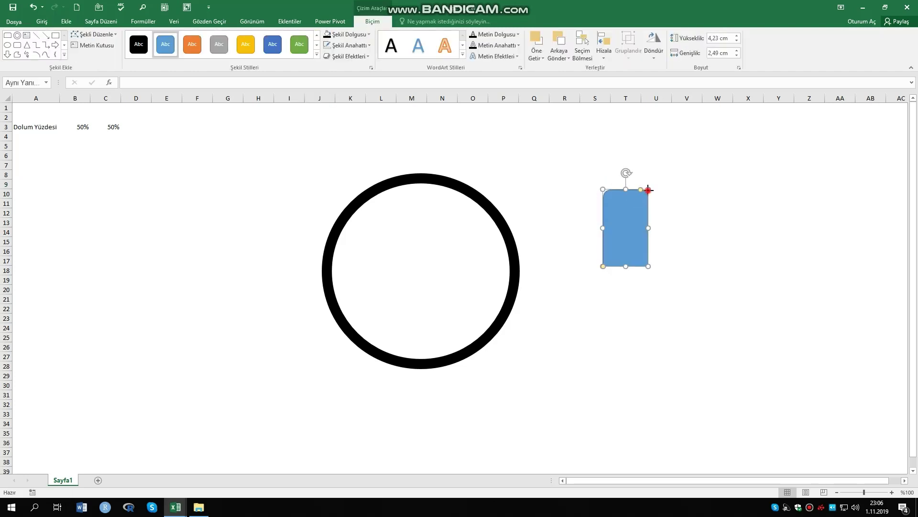
{"action": "left_click_drag", "start_coordinate": [648, 190], "coordinate": [621, 208]}
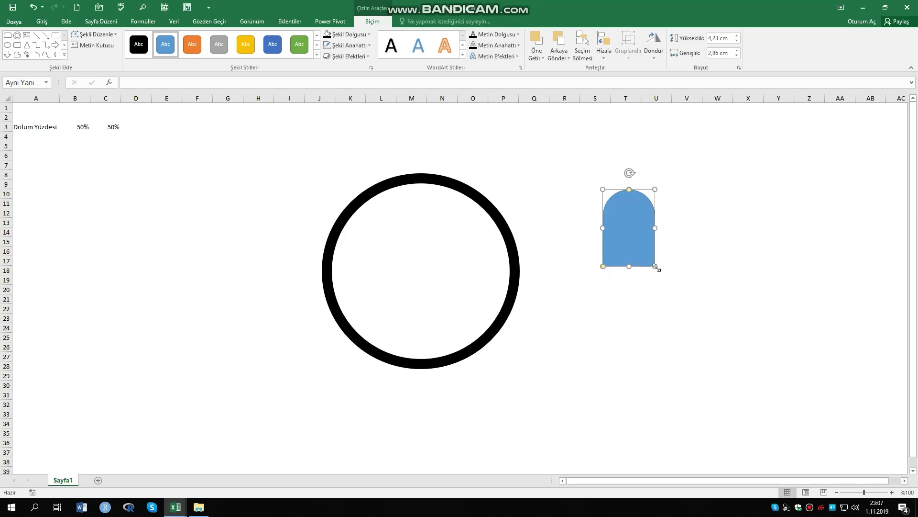
{"action": "mouse_move", "coordinate": [656, 266]}
{"action": "left_mouse_down"}
{"action": "mouse_move", "coordinate": [624, 264]}
{"action": "mouse_move", "coordinate": [614, 231]}
{"action": "left_mouse_up"}
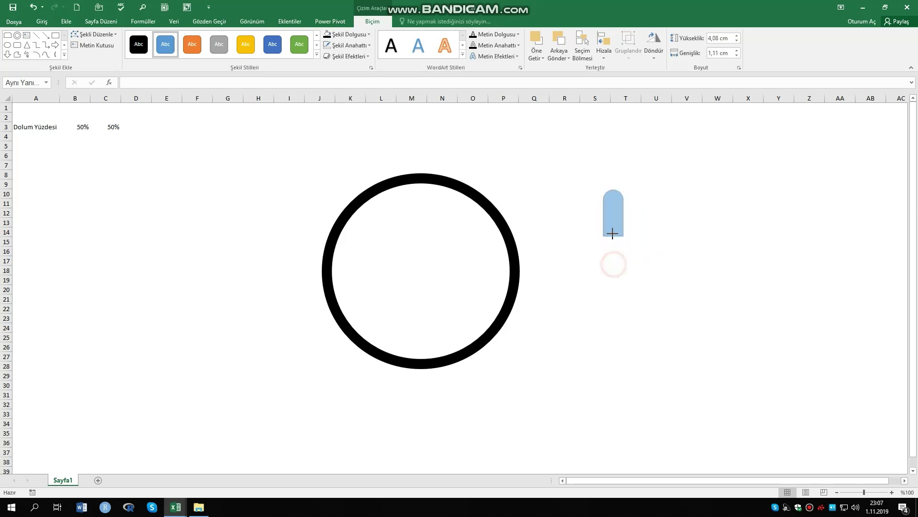
Make the rounded bar black with no outline, tilted up-right against the ring's upper right.
{"action": "left_click", "coordinate": [366, 46]}
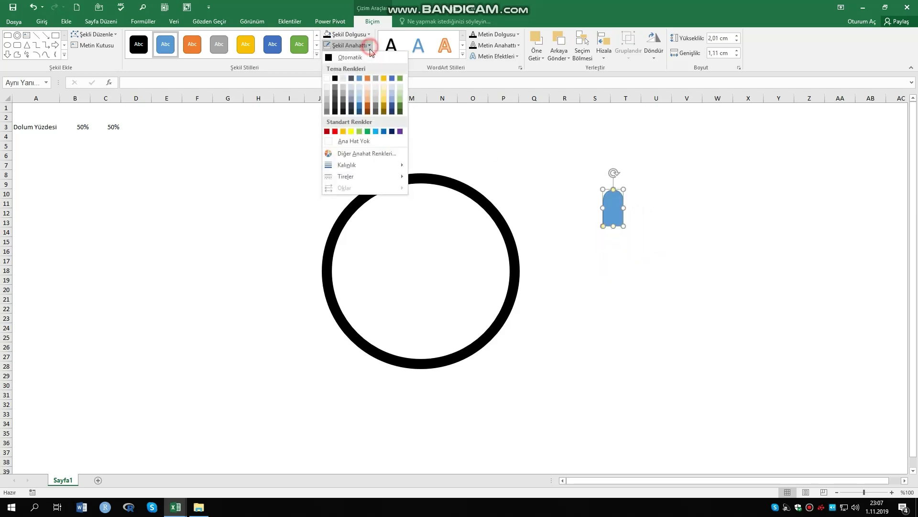
{"action": "left_click", "coordinate": [330, 143]}
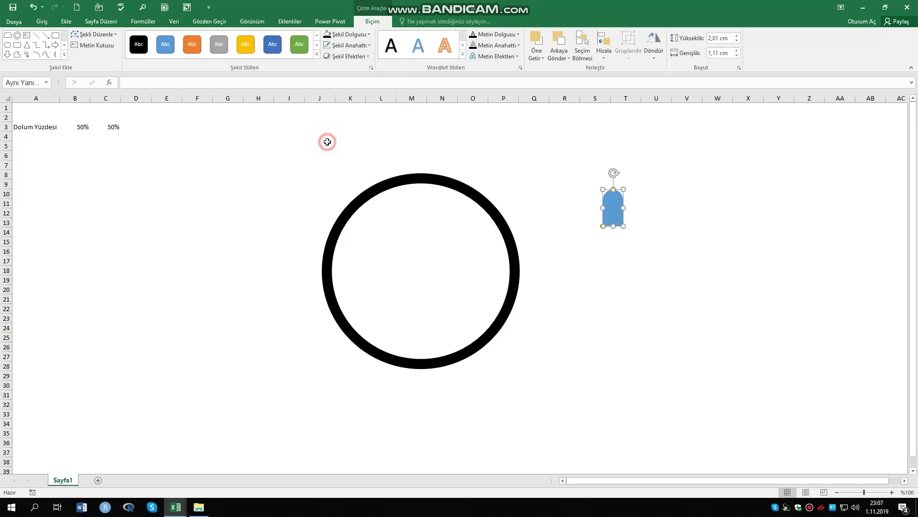
{"action": "left_click", "coordinate": [369, 34]}
{"action": "left_click", "coordinate": [334, 66]}
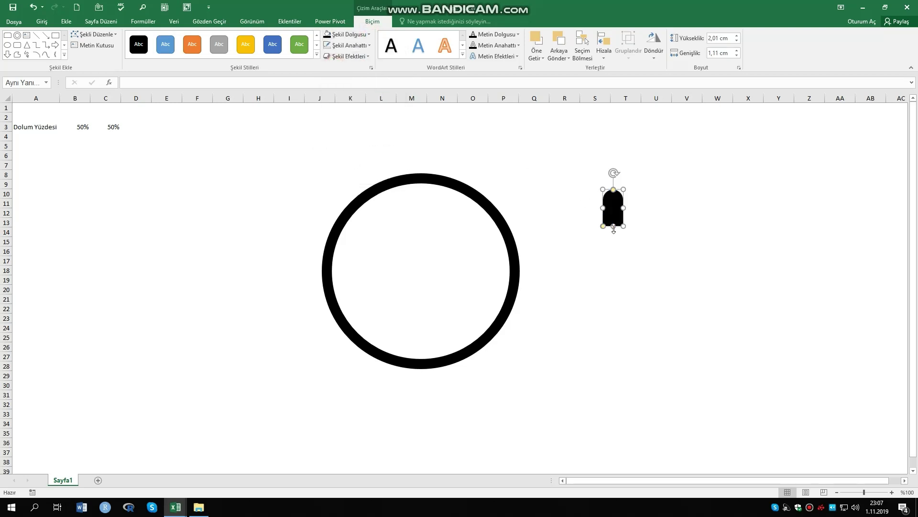
{"action": "left_click_drag", "start_coordinate": [625, 208], "coordinate": [611, 239]}
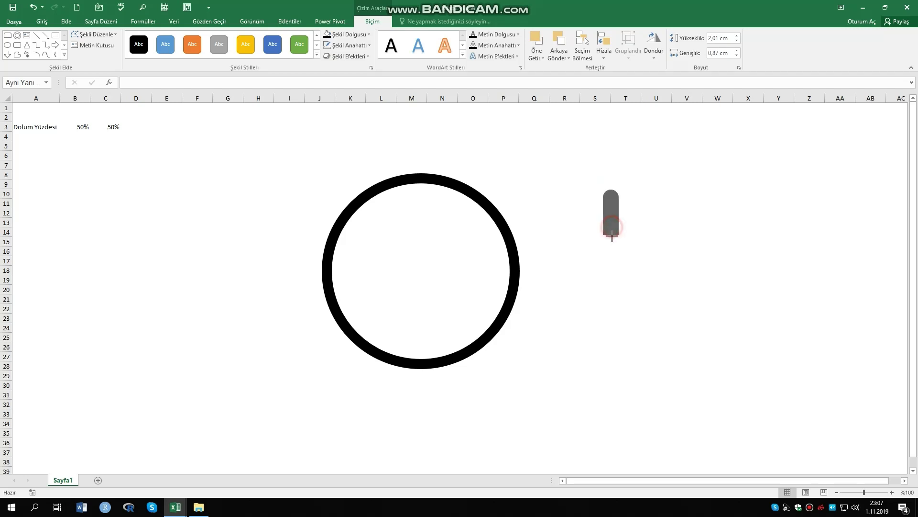
{"action": "mouse_move", "coordinate": [612, 173]}
{"action": "left_mouse_down"}
{"action": "mouse_move", "coordinate": [645, 192]}
{"action": "mouse_move", "coordinate": [504, 191]}
{"action": "left_mouse_up"}
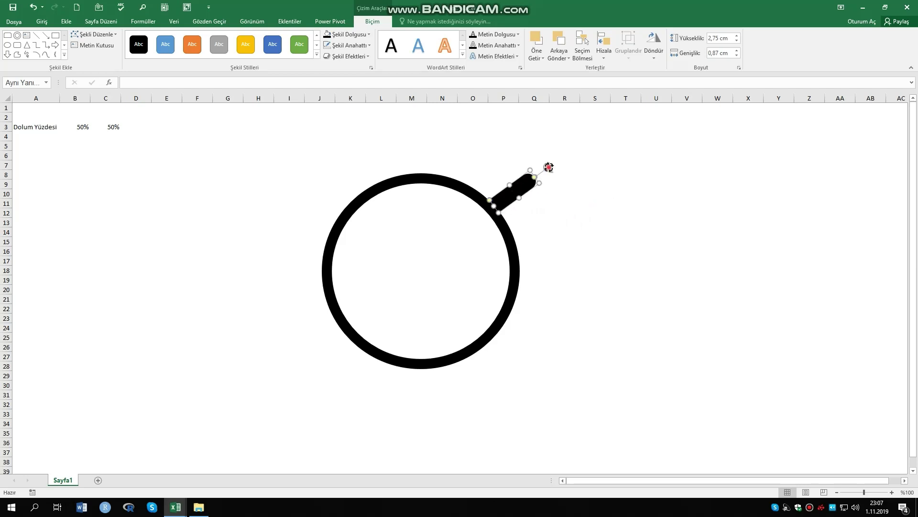
{"action": "left_click_drag", "start_coordinate": [548, 167], "coordinate": [546, 165]}
{"action": "left_click", "coordinate": [603, 243]}
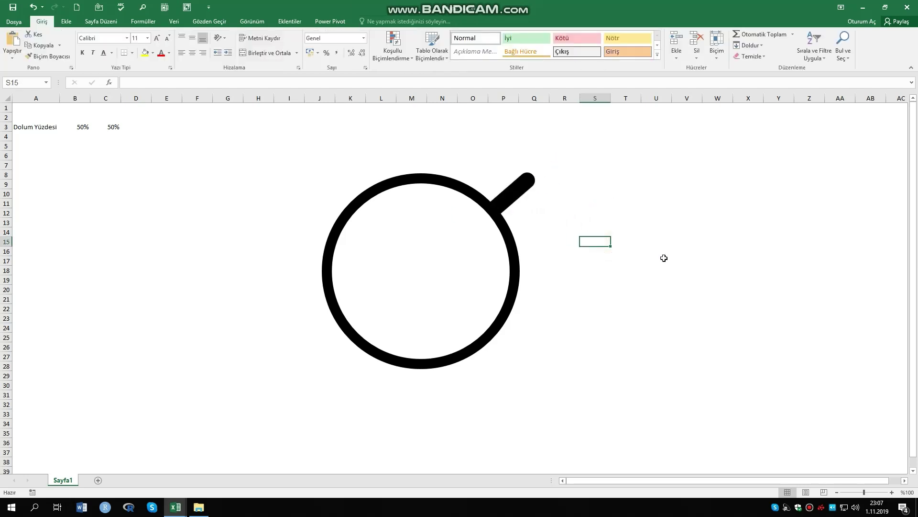
Insert three blank rows at rows 4–6 above the drawing.
{"action": "left_click_drag", "start_coordinate": [6, 136], "coordinate": [6, 155]}
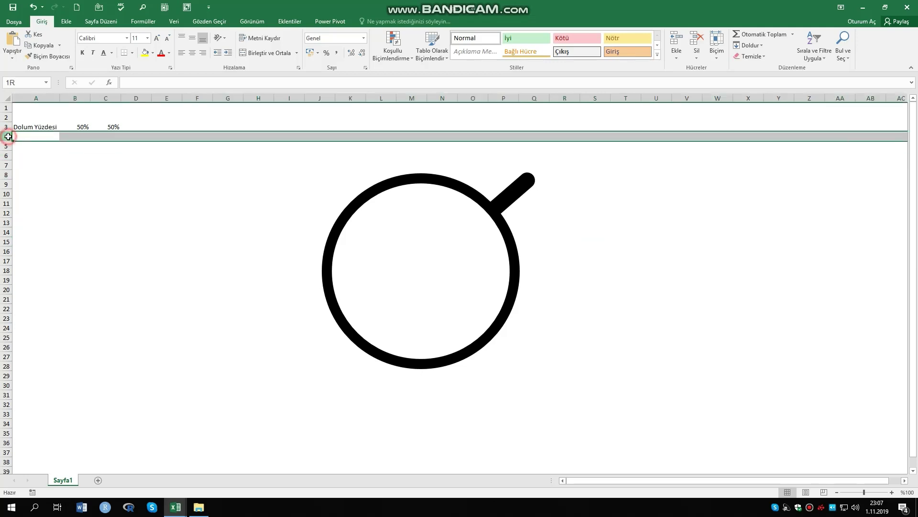
{"action": "right_click", "coordinate": [6, 155]}
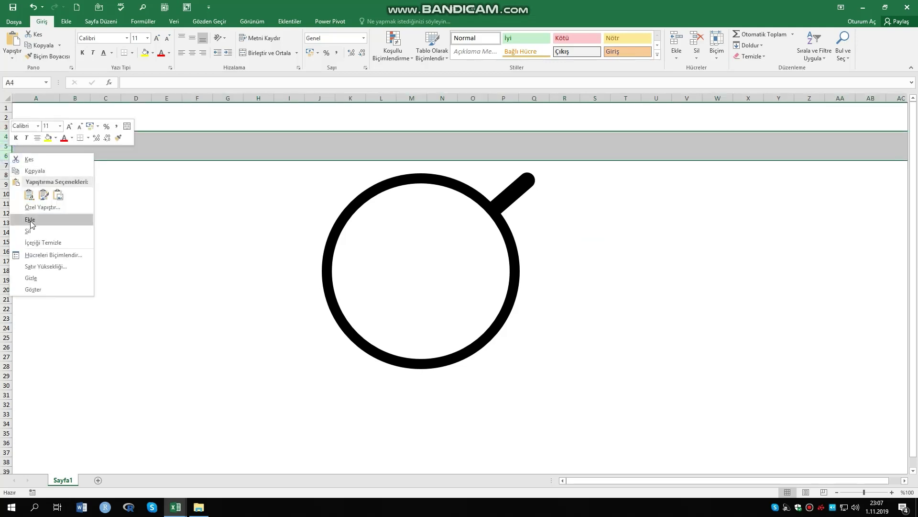
{"action": "left_click", "coordinate": [28, 218]}
{"action": "left_click", "coordinate": [618, 223]}
{"action": "left_click", "coordinate": [450, 165]}
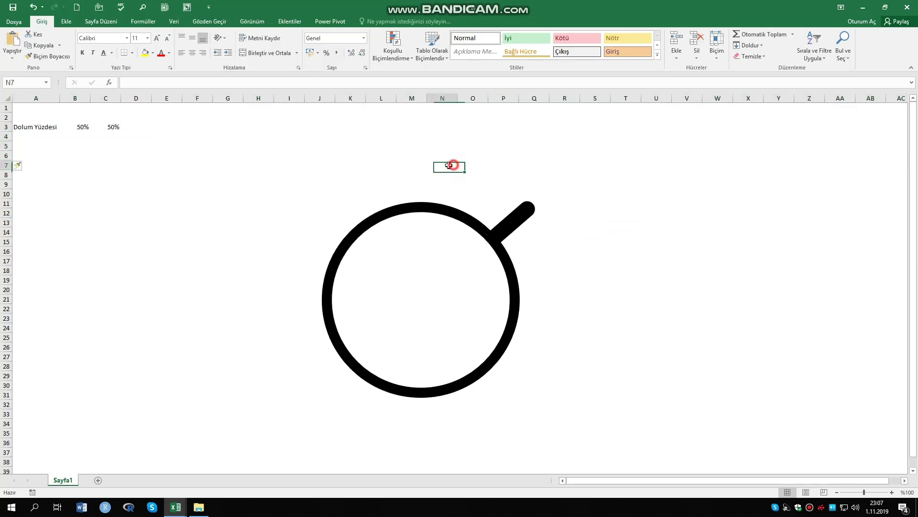
{"action": "left_click", "coordinate": [66, 21]}
Draw a small rectangle and rotate it to stand vertically.
{"action": "left_click", "coordinate": [144, 45]}
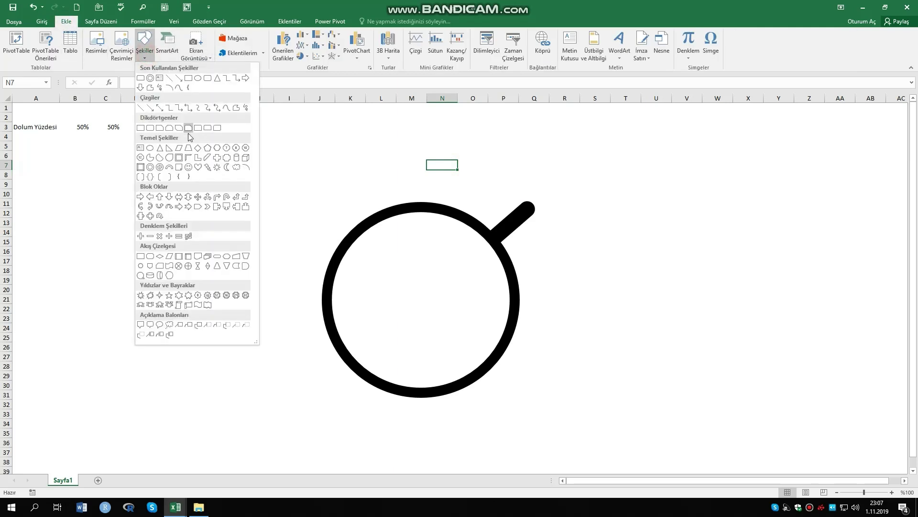
{"action": "left_click", "coordinate": [141, 127]}
{"action": "left_click_drag", "start_coordinate": [168, 161], "coordinate": [216, 180]}
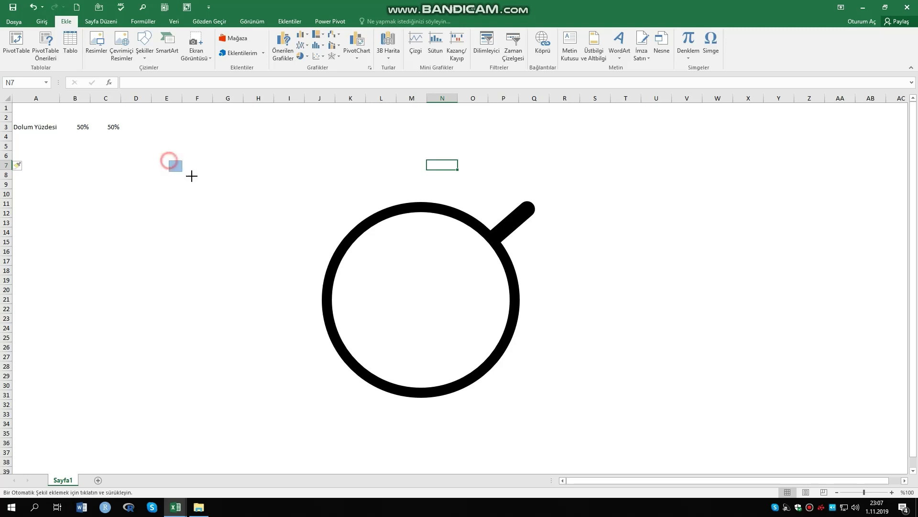
{"action": "mouse_move", "coordinate": [192, 143]}
{"action": "left_mouse_down"}
{"action": "mouse_move", "coordinate": [217, 171]}
{"action": "mouse_move", "coordinate": [195, 170]}
{"action": "mouse_move", "coordinate": [188, 183]}
{"action": "left_mouse_up"}
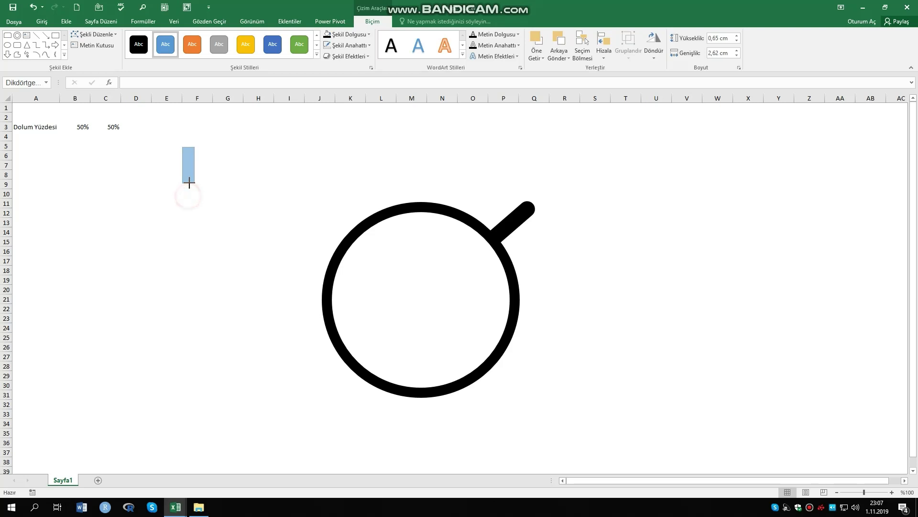
Make the rectangle black with no outline and stand it straight on top of the ring.
{"action": "left_click", "coordinate": [368, 45]}
{"action": "left_click", "coordinate": [334, 139]}
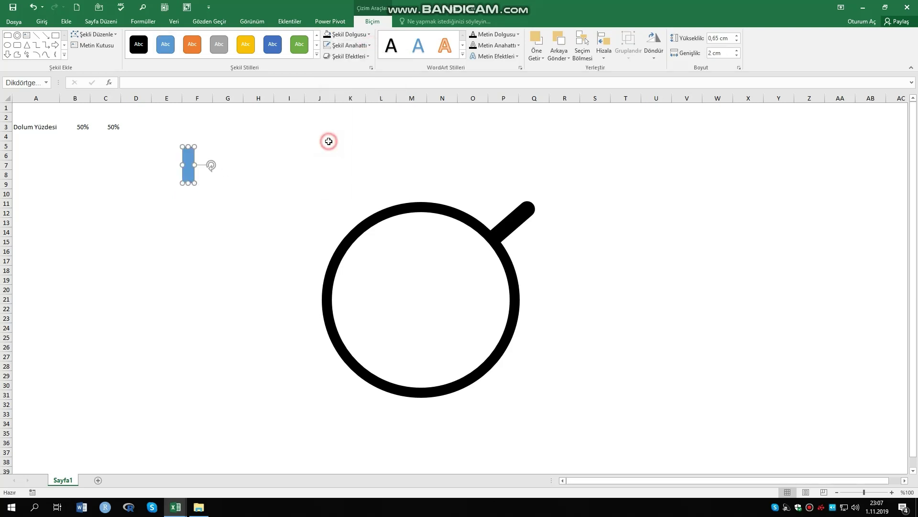
{"action": "left_click", "coordinate": [370, 34]}
{"action": "left_click", "coordinate": [334, 67]}
{"action": "left_click_drag", "start_coordinate": [273, 158], "coordinate": [418, 182]}
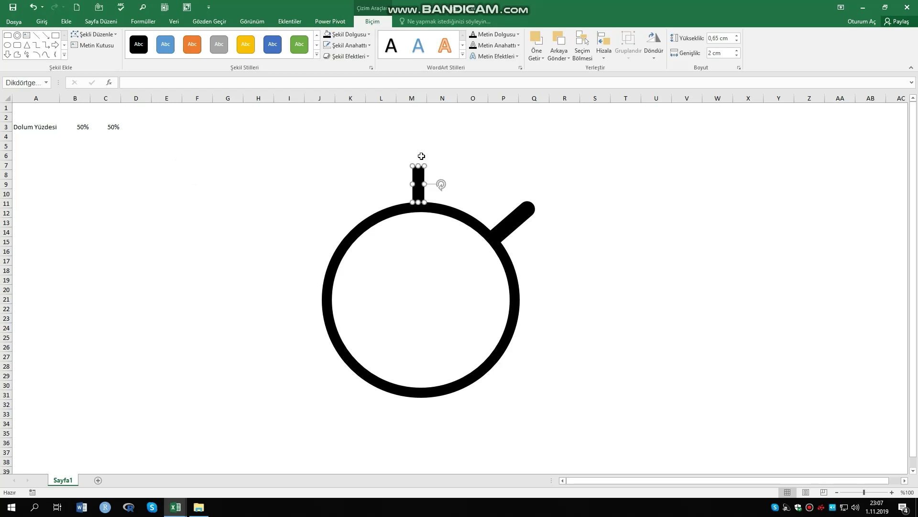
{"action": "mouse_move", "coordinate": [442, 183]}
{"action": "left_mouse_down"}
{"action": "mouse_move", "coordinate": [365, 147]}
{"action": "mouse_move", "coordinate": [373, 180]}
{"action": "mouse_move", "coordinate": [382, 160]}
{"action": "mouse_move", "coordinate": [423, 179]}
{"action": "left_mouse_up"}
{"action": "left_click", "coordinate": [586, 165]}
{"action": "left_click", "coordinate": [175, 157]}
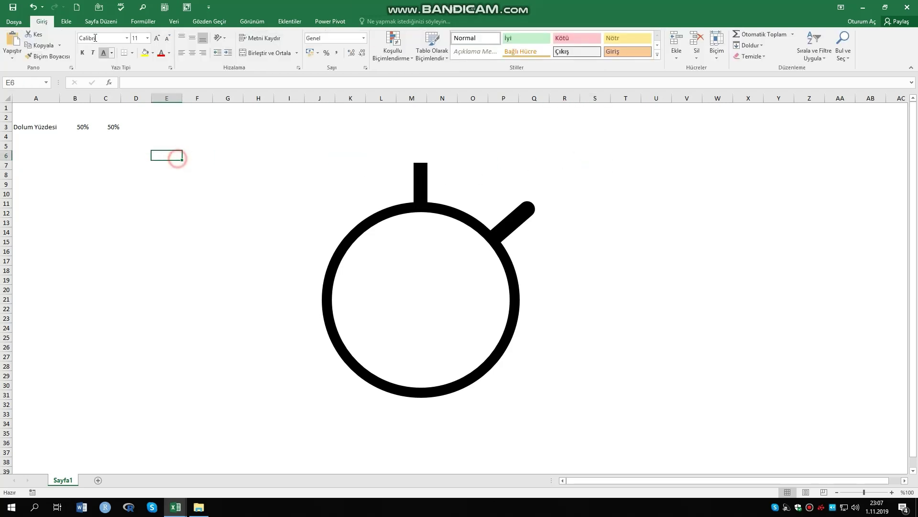
{"action": "left_click", "coordinate": [66, 21]}
Draw a wide flat rectangle and make it black with no outline.
{"action": "left_click", "coordinate": [143, 58]}
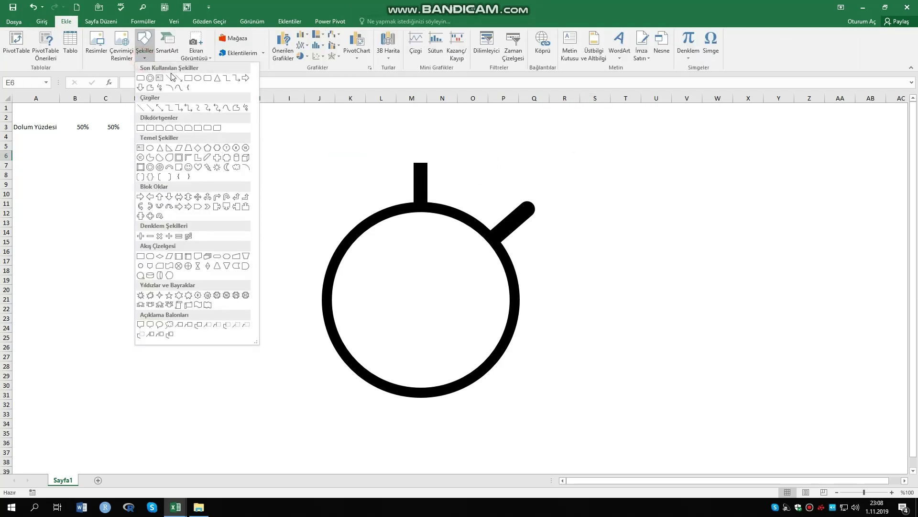
{"action": "left_click", "coordinate": [141, 128]}
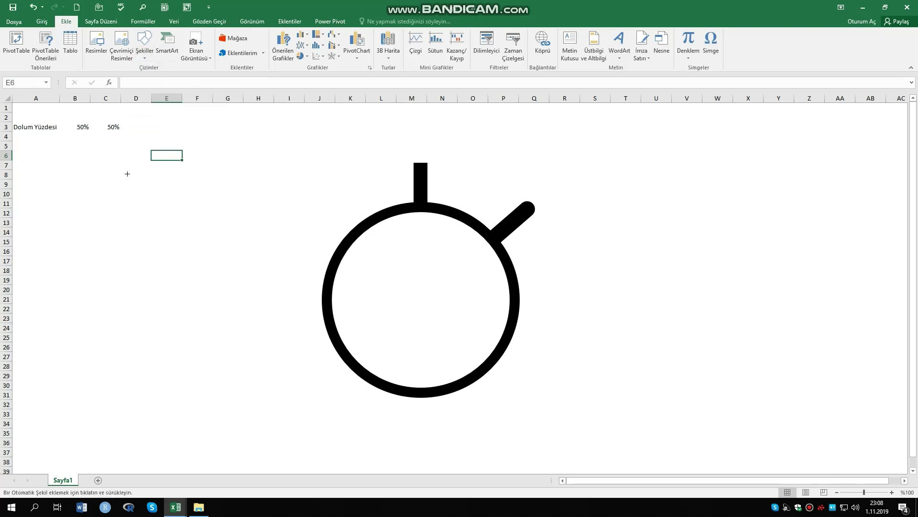
{"action": "left_click_drag", "start_coordinate": [126, 166], "coordinate": [188, 180]}
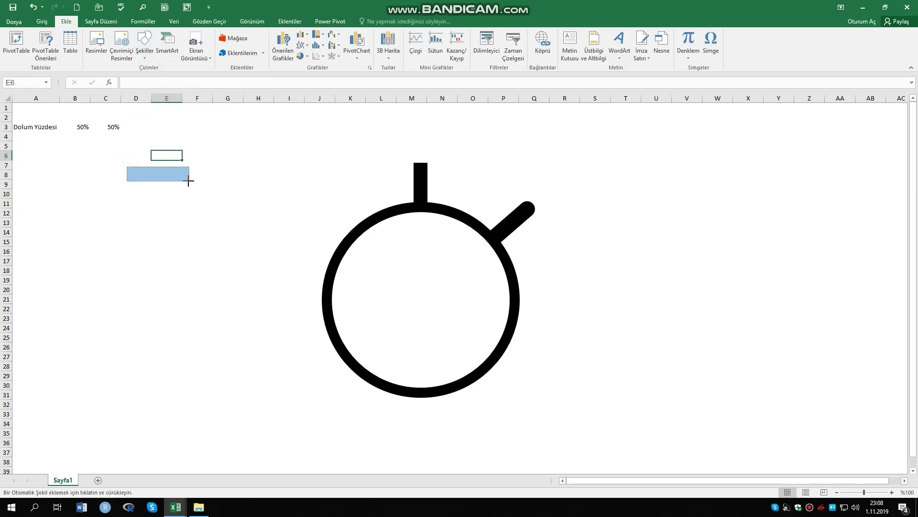
{"action": "left_click", "coordinate": [365, 46]}
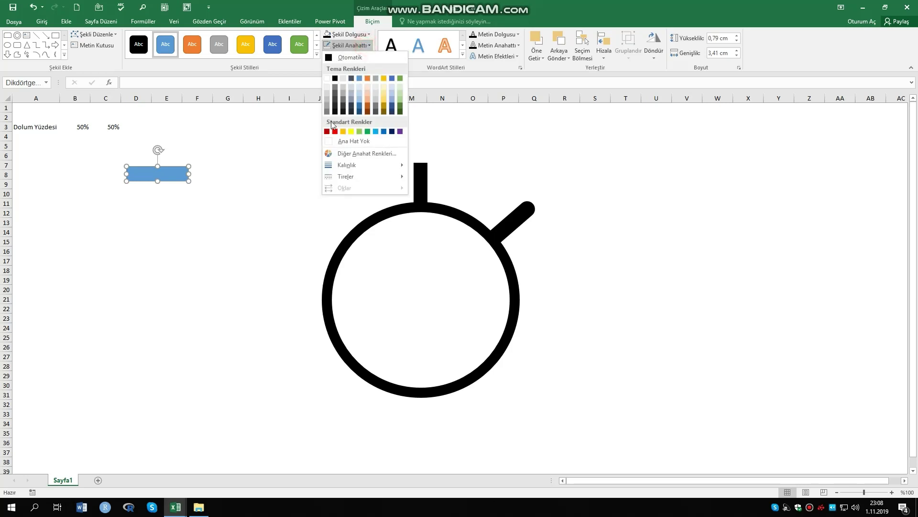
{"action": "left_click", "coordinate": [329, 141]}
{"action": "left_click", "coordinate": [347, 34]}
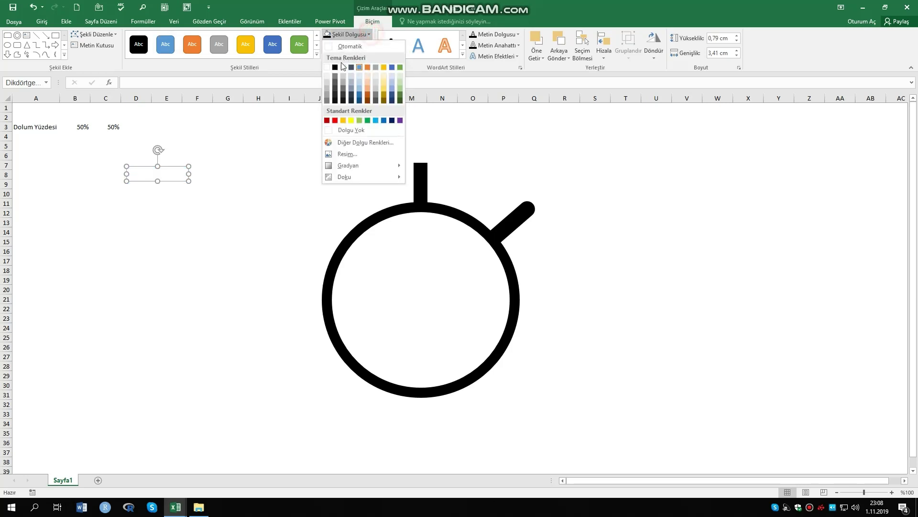
{"action": "left_click", "coordinate": [336, 68]}
Narrow the bar to 2,54 cm above the stem and centre the stem beneath it.
{"action": "mouse_move", "coordinate": [189, 175]}
{"action": "left_mouse_down"}
{"action": "mouse_move", "coordinate": [173, 175]}
{"action": "mouse_move", "coordinate": [426, 157]}
{"action": "left_mouse_up"}
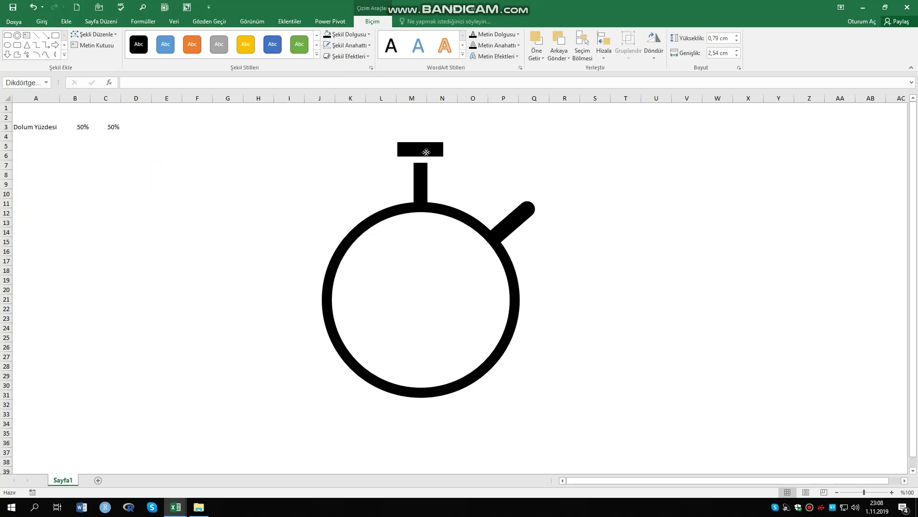
{"action": "left_click", "coordinate": [497, 148]}
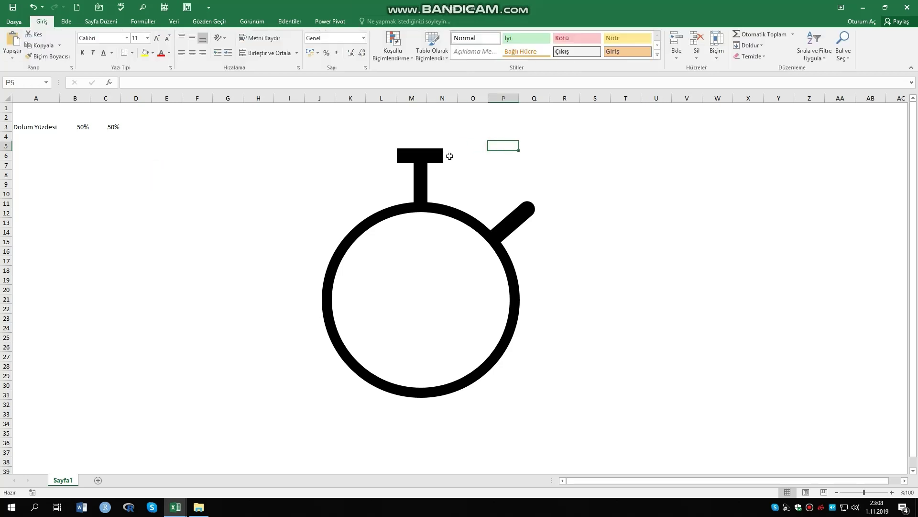
{"action": "left_click", "coordinate": [667, 251]}
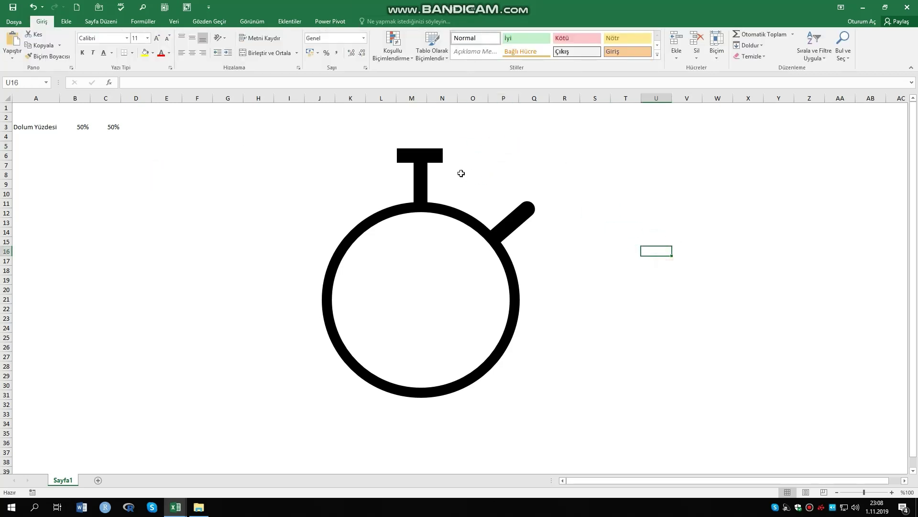
{"action": "left_click_drag", "start_coordinate": [422, 181], "coordinate": [414, 155]}
Draw a small flowchart-circle dot at the top inside the ring.
{"action": "left_click", "coordinate": [553, 163]}
{"action": "left_click", "coordinate": [68, 22]}
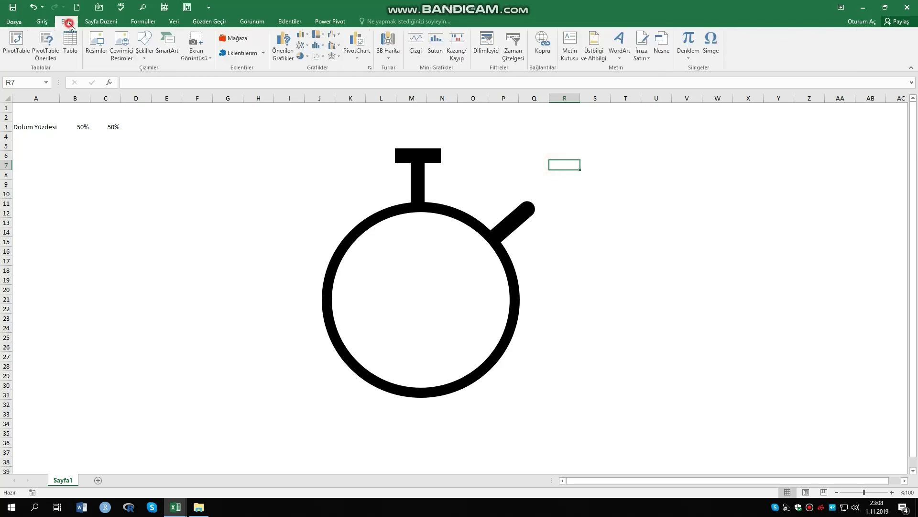
{"action": "left_click", "coordinate": [145, 54]}
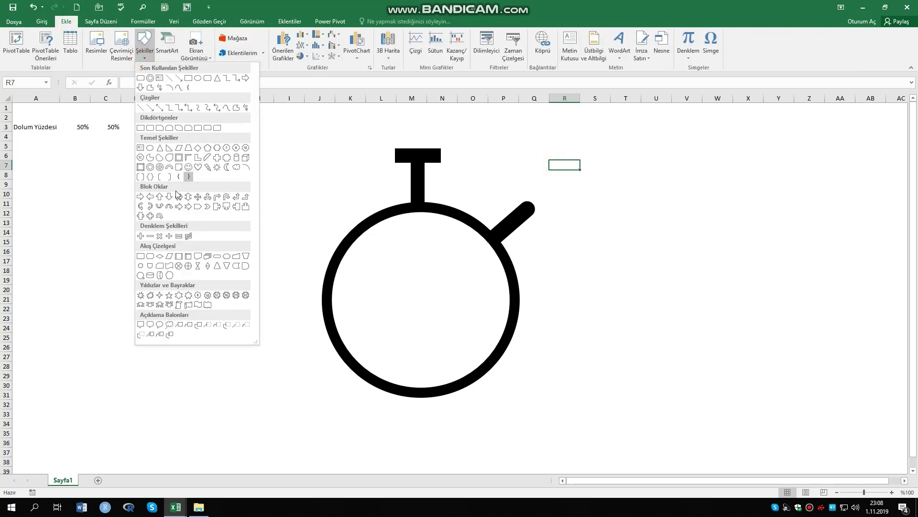
{"action": "left_click", "coordinate": [140, 265]}
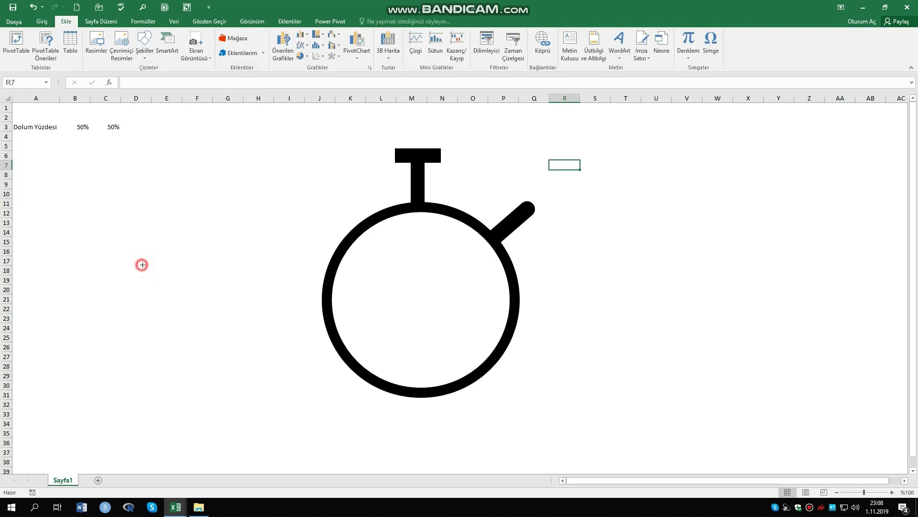
{"action": "mouse_move", "coordinate": [126, 218]}
{"action": "left_mouse_down"}
{"action": "mouse_move", "coordinate": [134, 226]}
{"action": "mouse_move", "coordinate": [417, 222]}
{"action": "left_mouse_up"}
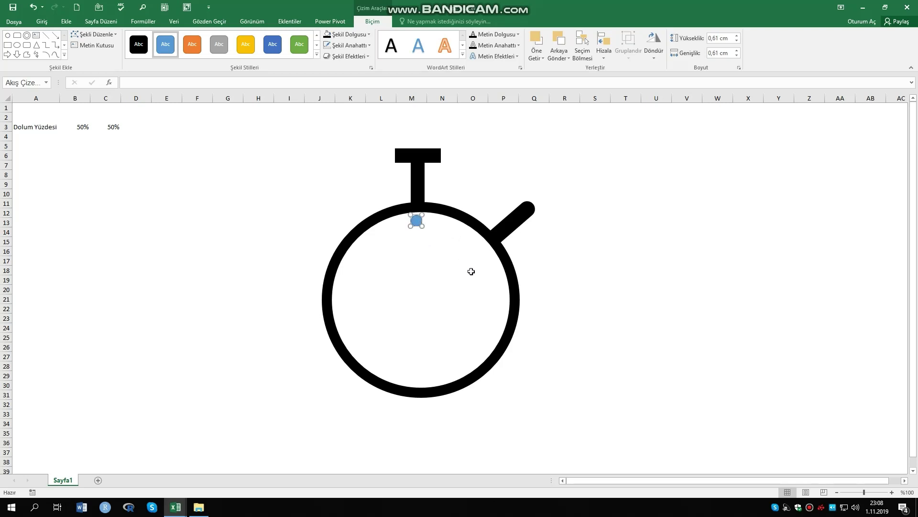
Add oval dots inside the ring's right, bottom and left sides.
{"action": "left_click", "coordinate": [7, 35]}
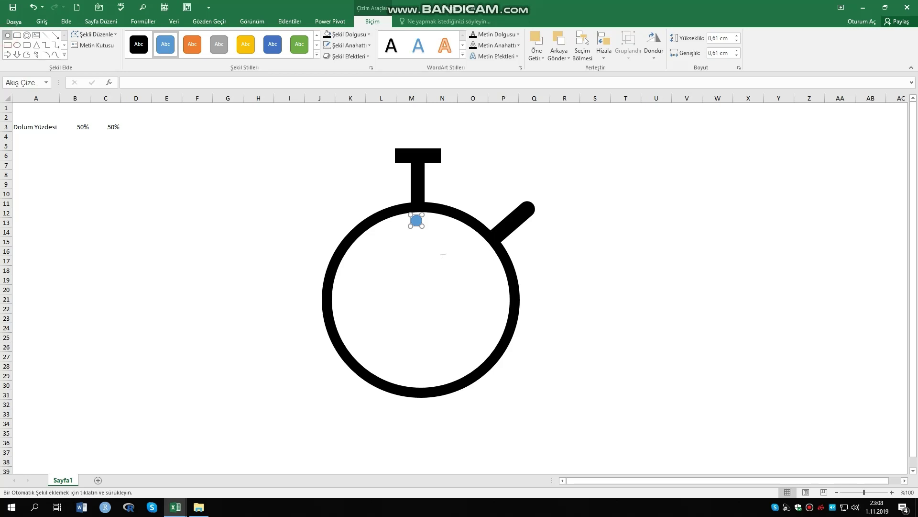
{"action": "mouse_move", "coordinate": [598, 232]}
{"action": "left_mouse_down"}
{"action": "mouse_move", "coordinate": [613, 247]}
{"action": "mouse_move", "coordinate": [489, 295]}
{"action": "left_mouse_up"}
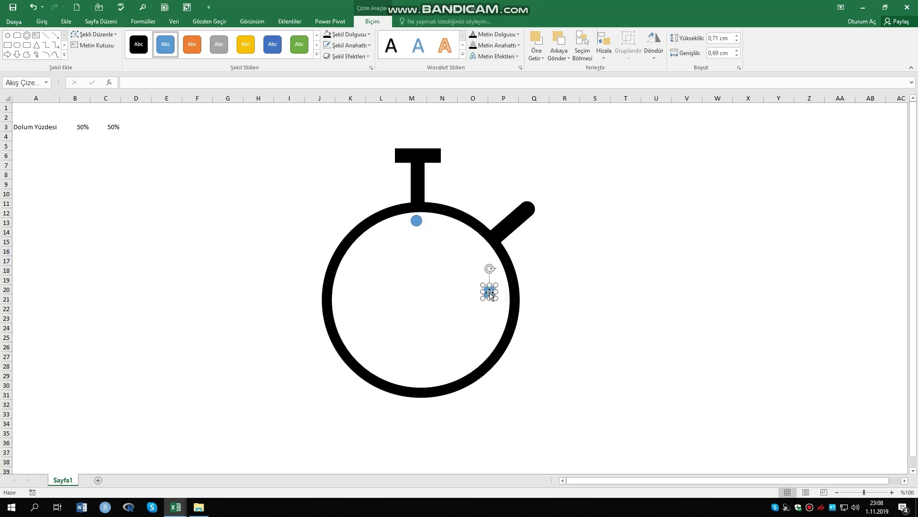
{"action": "left_click", "coordinate": [7, 35]}
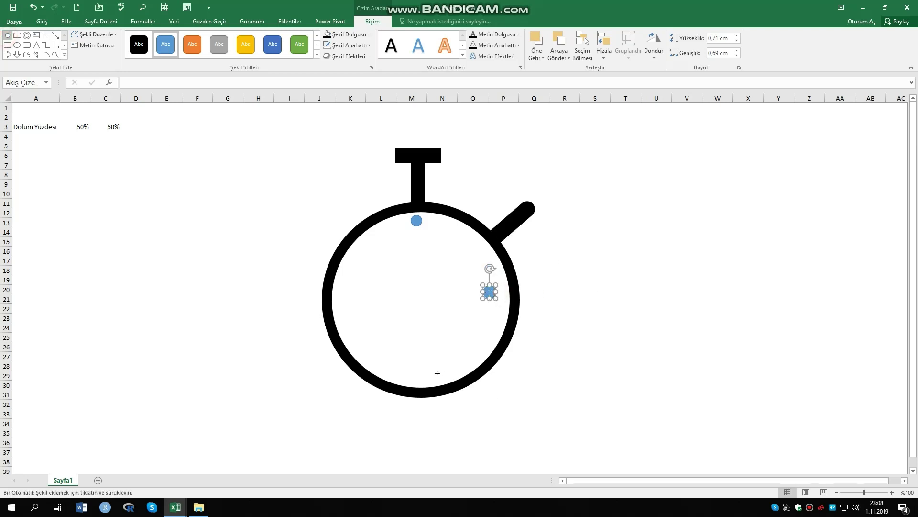
{"action": "left_click_drag", "start_coordinate": [418, 370], "coordinate": [427, 377]}
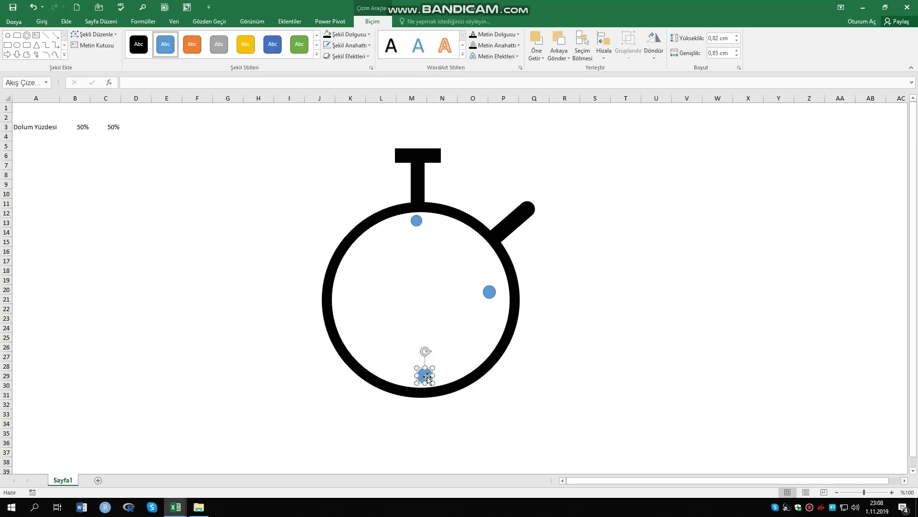
{"action": "left_click", "coordinate": [423, 226]}
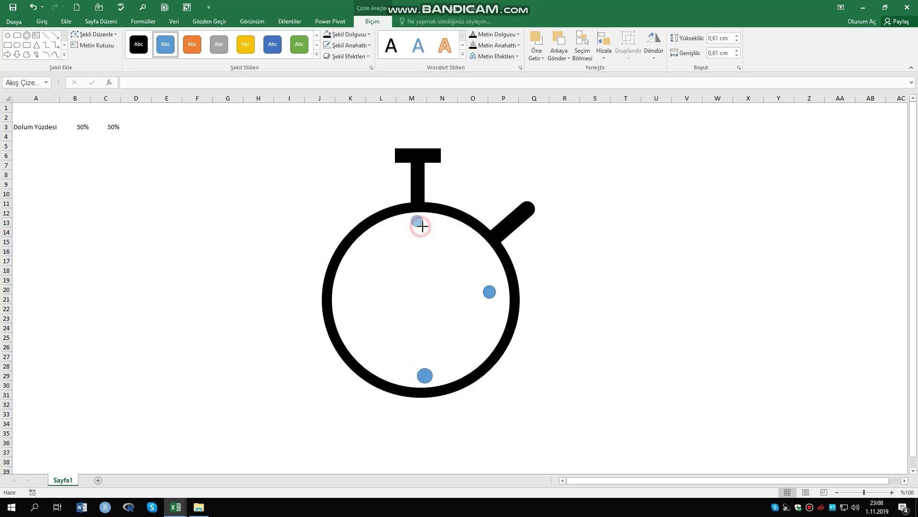
{"action": "left_click_drag", "start_coordinate": [425, 228], "coordinate": [426, 229]}
{"action": "left_click", "coordinate": [7, 35]}
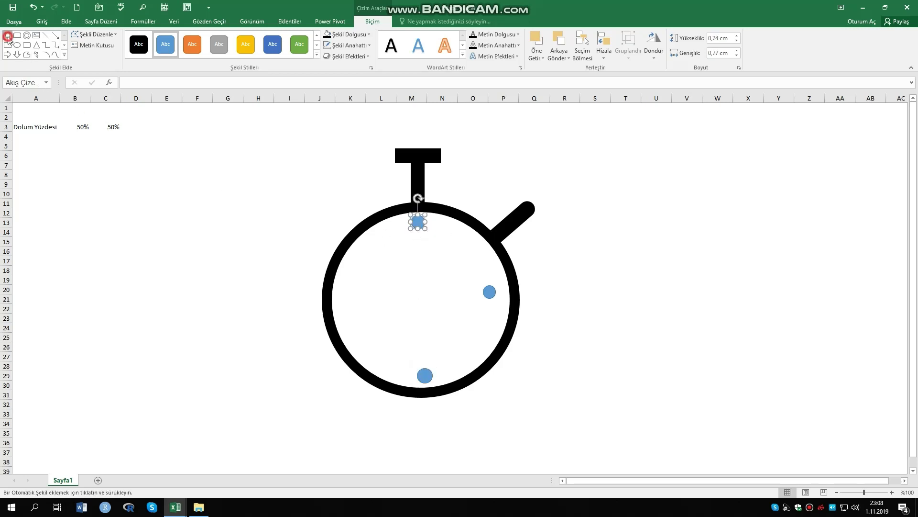
{"action": "mouse_move", "coordinate": [206, 260]}
{"action": "left_mouse_down"}
{"action": "mouse_move", "coordinate": [221, 278]}
{"action": "mouse_move", "coordinate": [358, 293]}
{"action": "left_mouse_up"}
Widen the right dot and make the top dot taller.
{"action": "left_click", "coordinate": [346, 295]}
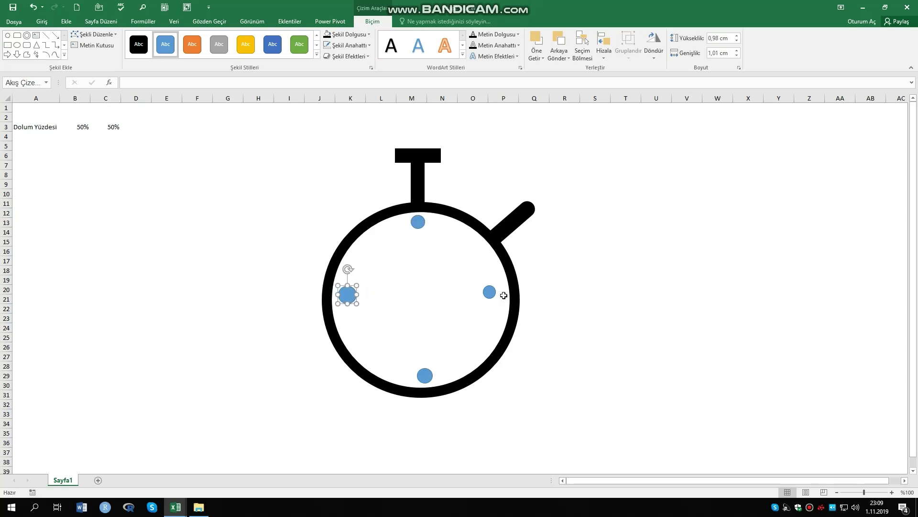
{"action": "left_click", "coordinate": [490, 292]}
{"action": "mouse_move", "coordinate": [496, 292]}
{"action": "left_mouse_down"}
{"action": "mouse_move", "coordinate": [496, 284]}
{"action": "mouse_move", "coordinate": [494, 301]}
{"action": "left_mouse_up"}
{"action": "left_click", "coordinate": [609, 293]}
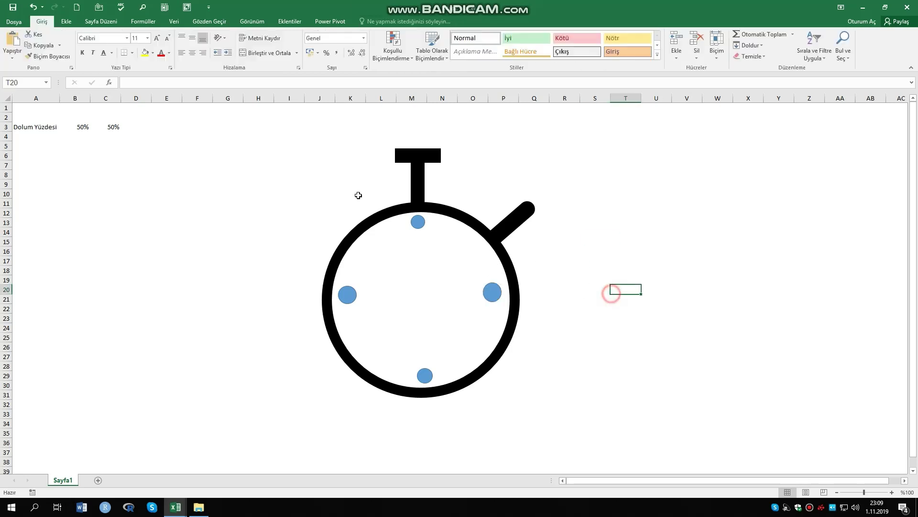
{"action": "left_click", "coordinate": [420, 222]}
{"action": "left_click_drag", "start_coordinate": [417, 229], "coordinate": [430, 223]}
{"action": "left_click", "coordinate": [657, 279]}
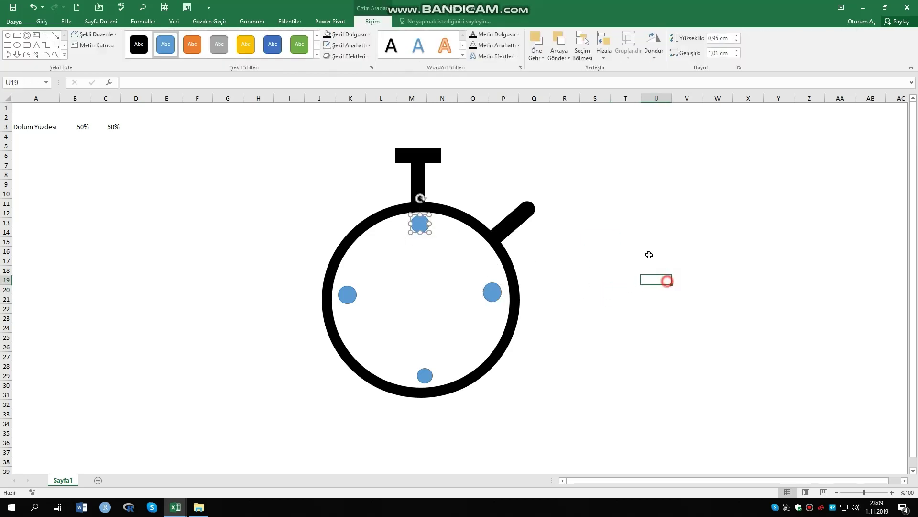
Nudge the bottom dot into place, then select the two 50% values in B3:C3.
{"action": "left_click_drag", "start_coordinate": [425, 376], "coordinate": [422, 377]}
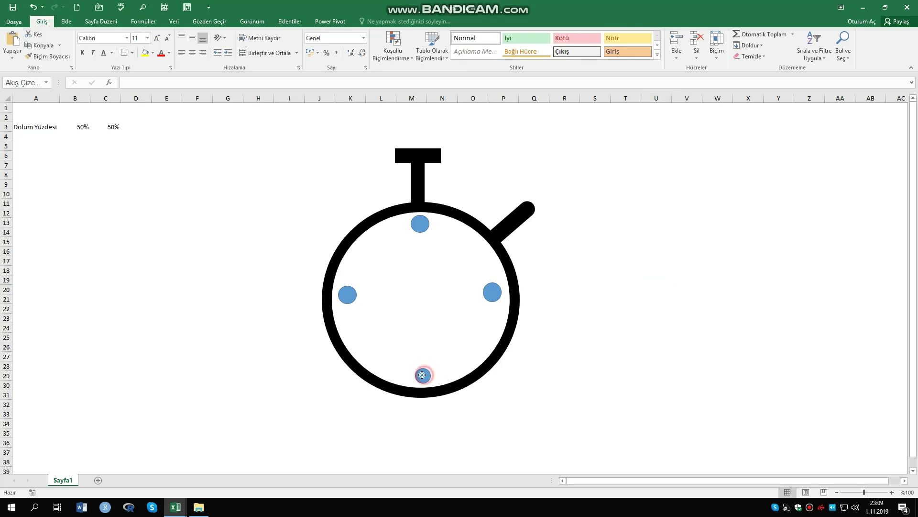
{"action": "left_click_drag", "start_coordinate": [429, 373], "coordinate": [431, 372]}
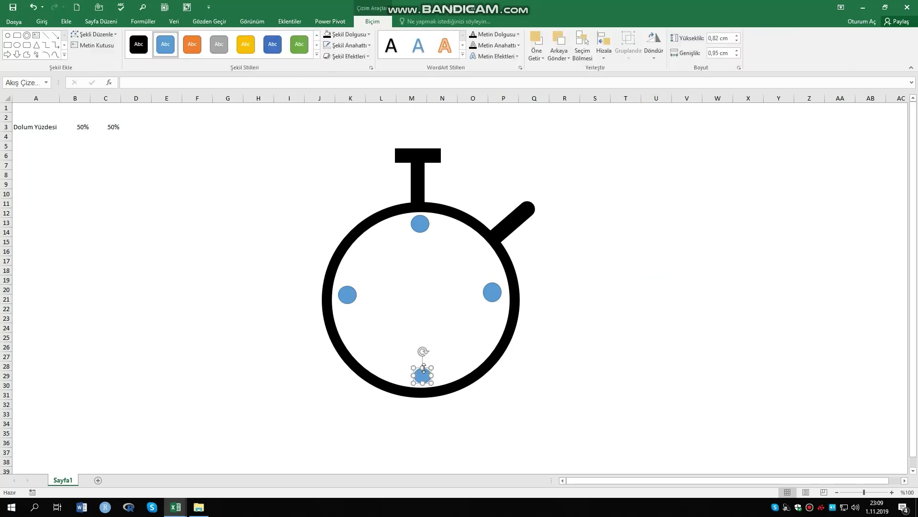
{"action": "left_click", "coordinate": [672, 308]}
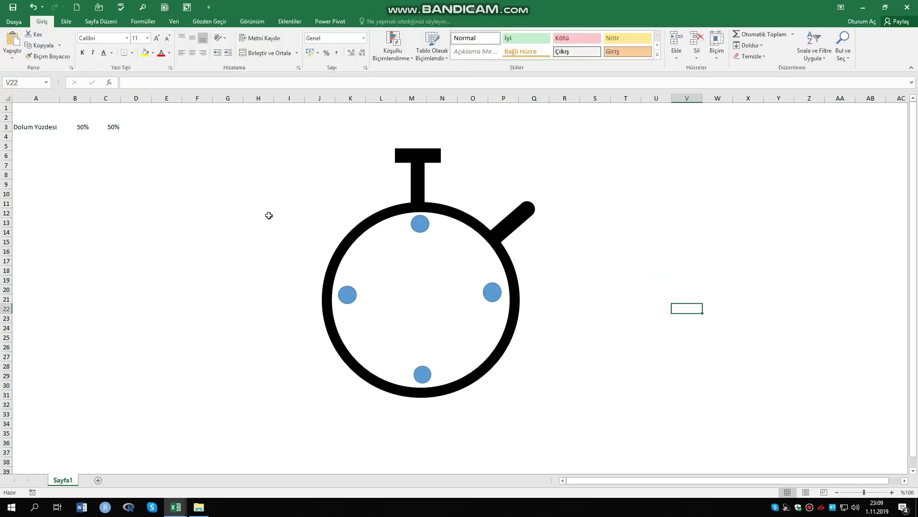
{"action": "left_click", "coordinate": [144, 199]}
{"action": "left_click", "coordinate": [216, 222]}
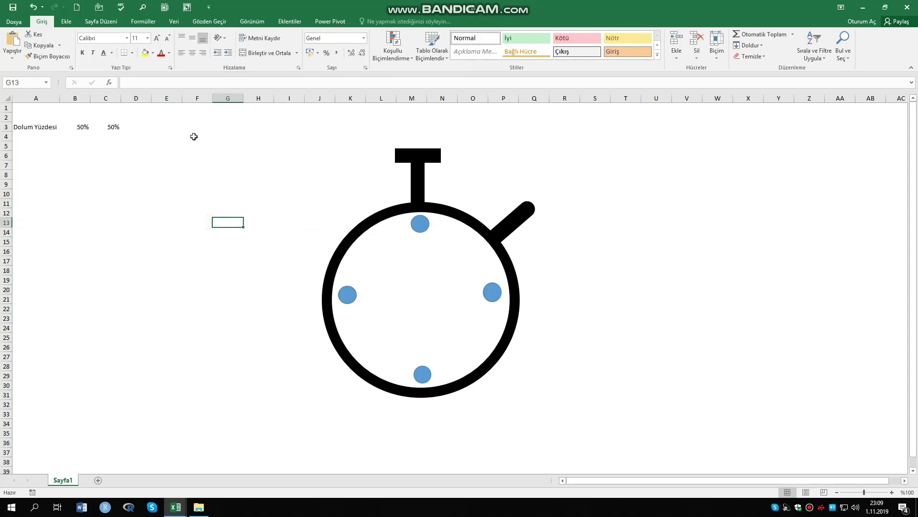
{"action": "left_click_drag", "start_coordinate": [73, 127], "coordinate": [112, 127]}
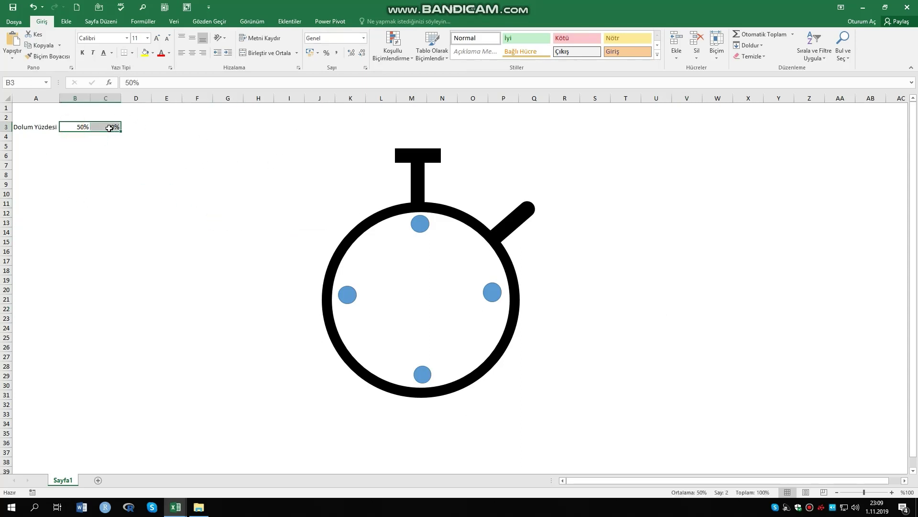
Insert a 2-D pie chart of the values and move it left of the stopwatch.
{"action": "left_click", "coordinate": [65, 22]}
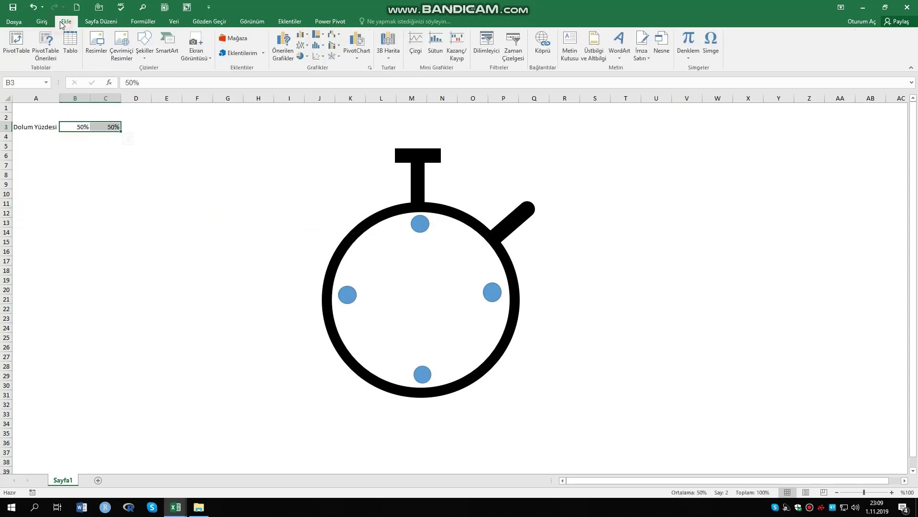
{"action": "left_click", "coordinate": [301, 56]}
{"action": "left_click", "coordinate": [310, 88]}
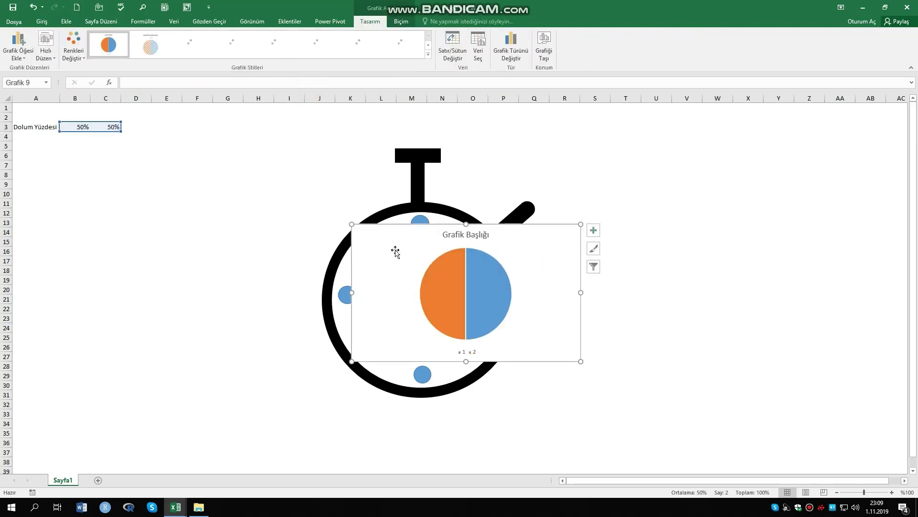
{"action": "left_click_drag", "start_coordinate": [396, 252], "coordinate": [67, 205]}
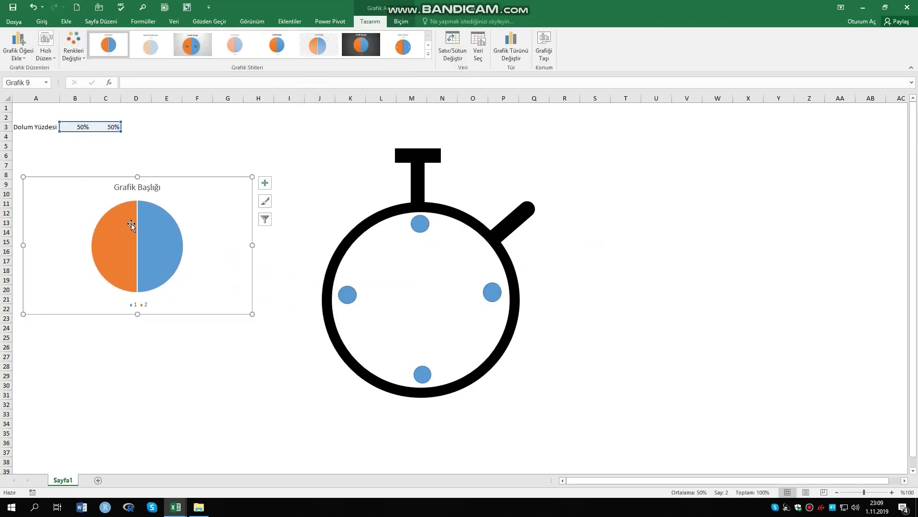
Remove the chart's border outline, title and legend.
{"action": "left_click", "coordinate": [401, 21]}
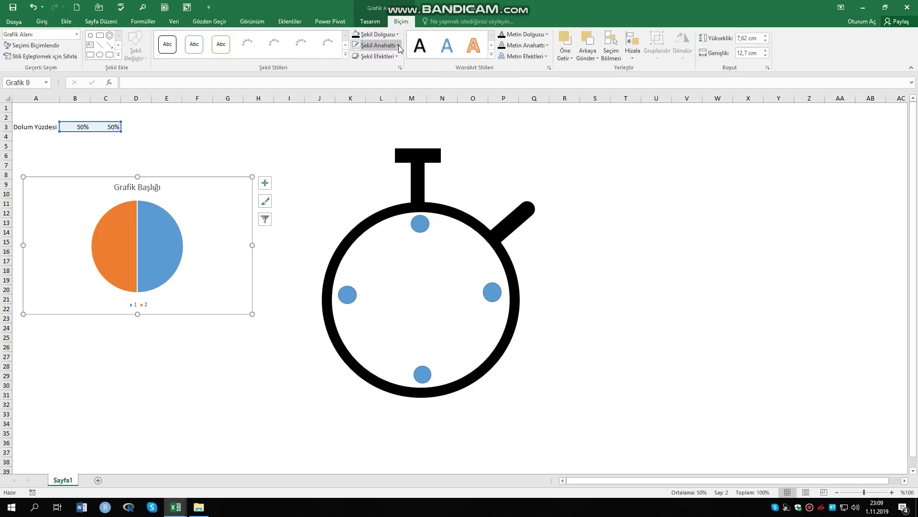
{"action": "left_click", "coordinate": [399, 45]}
{"action": "left_click", "coordinate": [382, 141]}
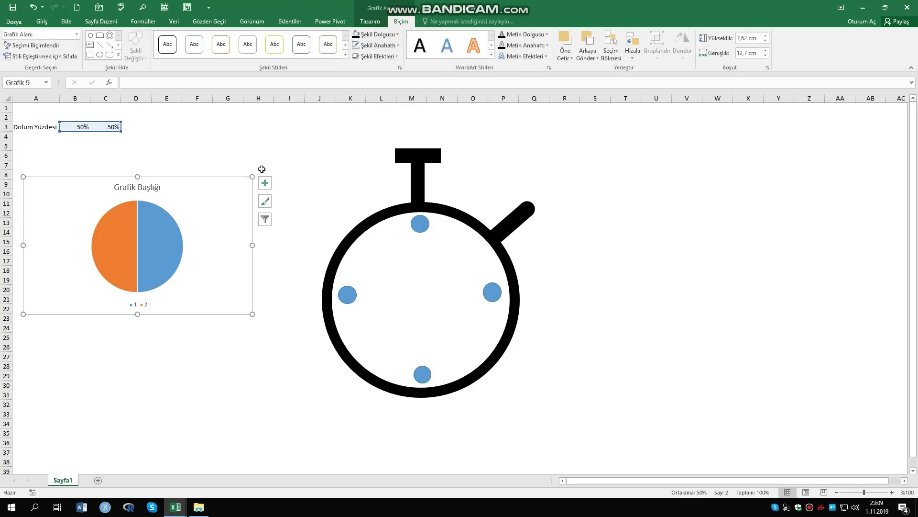
{"action": "left_click", "coordinate": [263, 185]}
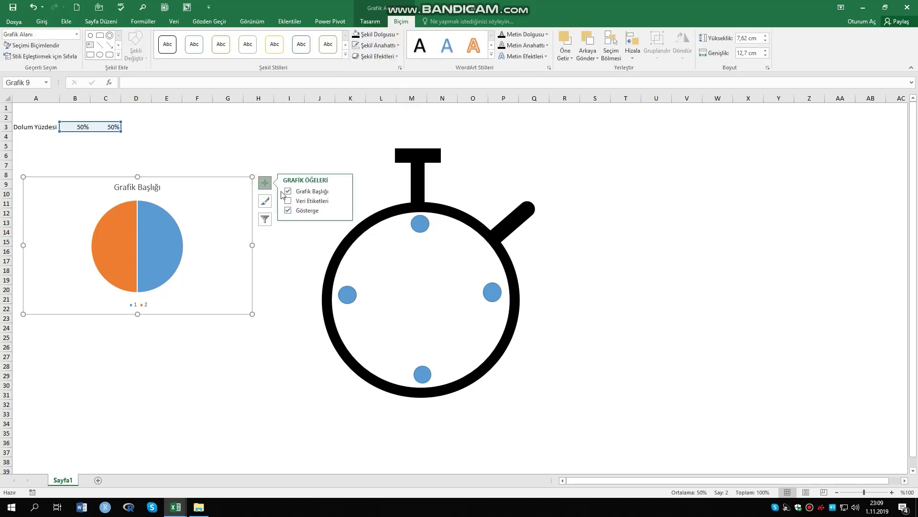
{"action": "left_click", "coordinate": [288, 191]}
{"action": "left_click", "coordinate": [288, 210]}
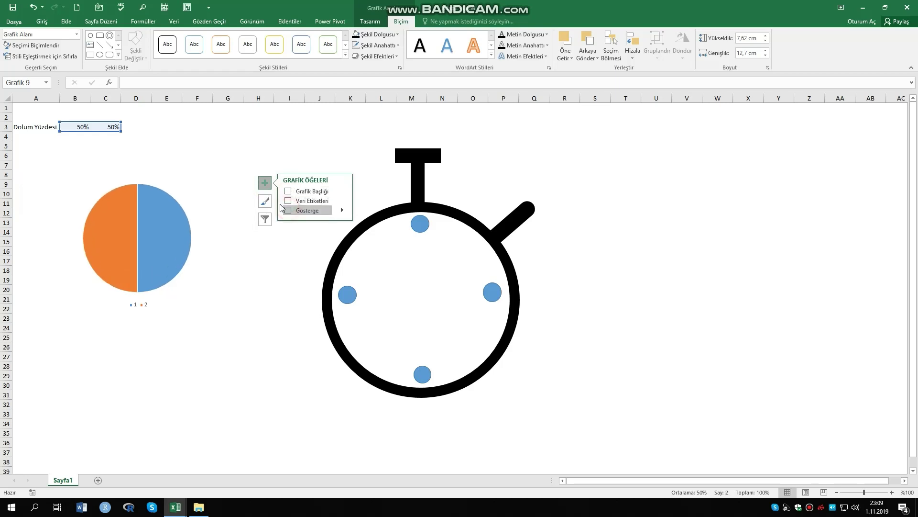
{"action": "left_click", "coordinate": [232, 147]}
Colour the left pie slice orange and the right slice yellow using shape styles.
{"action": "left_click", "coordinate": [132, 213]}
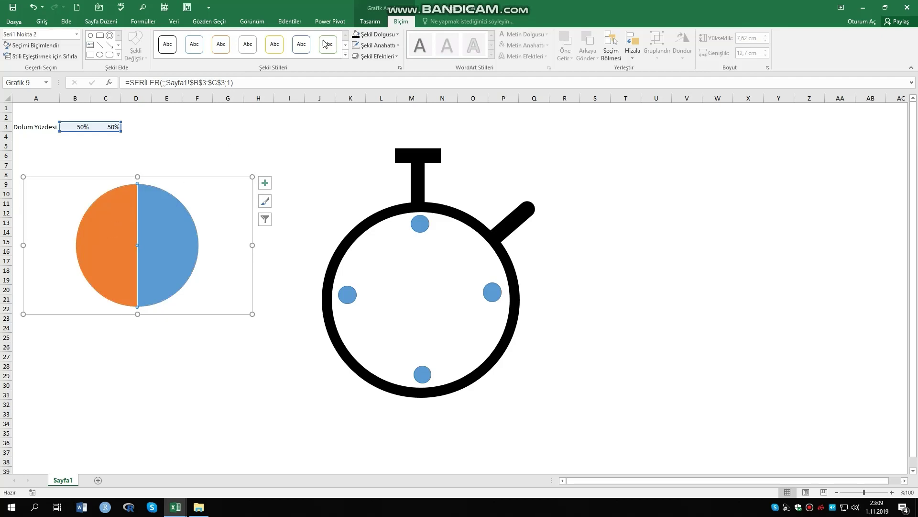
{"action": "left_click", "coordinate": [143, 203]}
{"action": "double_click", "coordinate": [112, 221]}
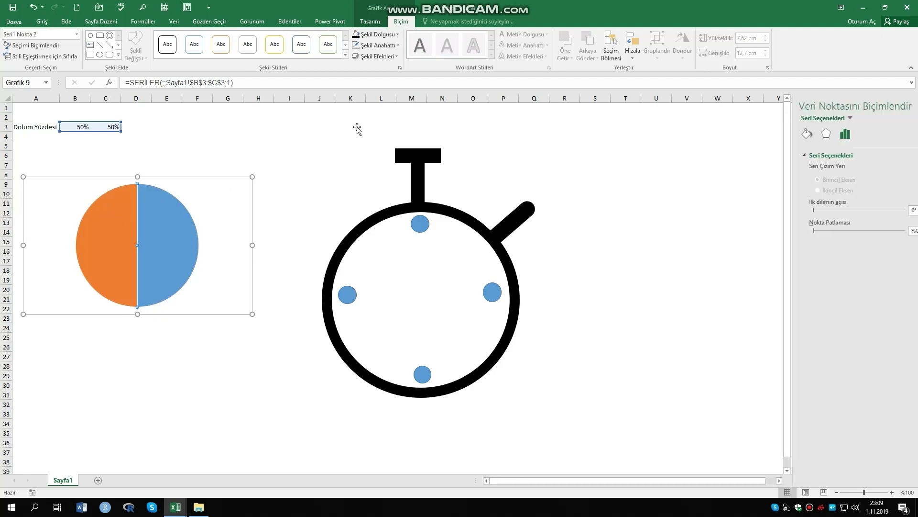
{"action": "left_click", "coordinate": [345, 55]}
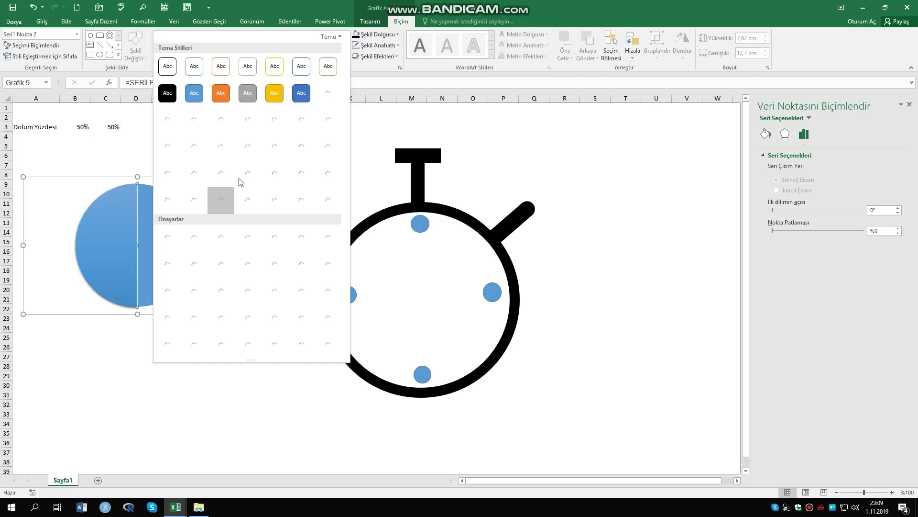
{"action": "left_click", "coordinate": [221, 93]}
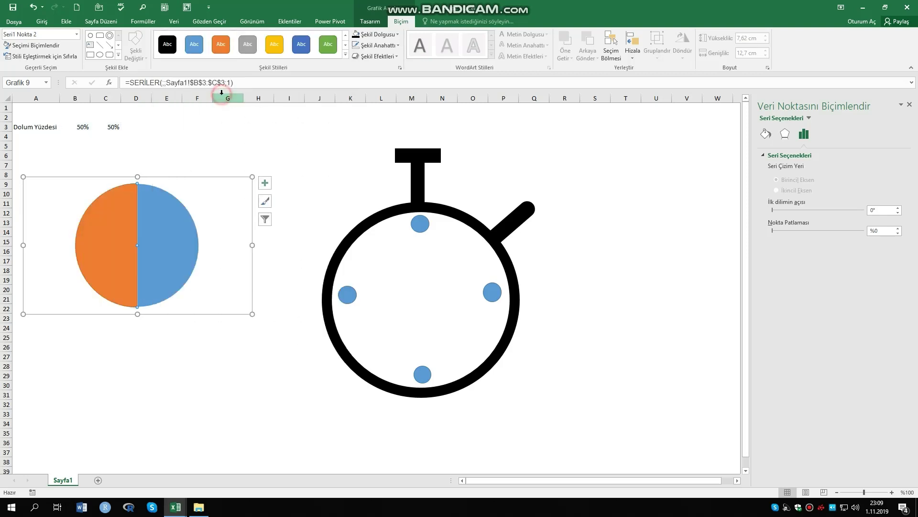
{"action": "left_click", "coordinate": [174, 237]}
{"action": "left_click", "coordinate": [277, 51]}
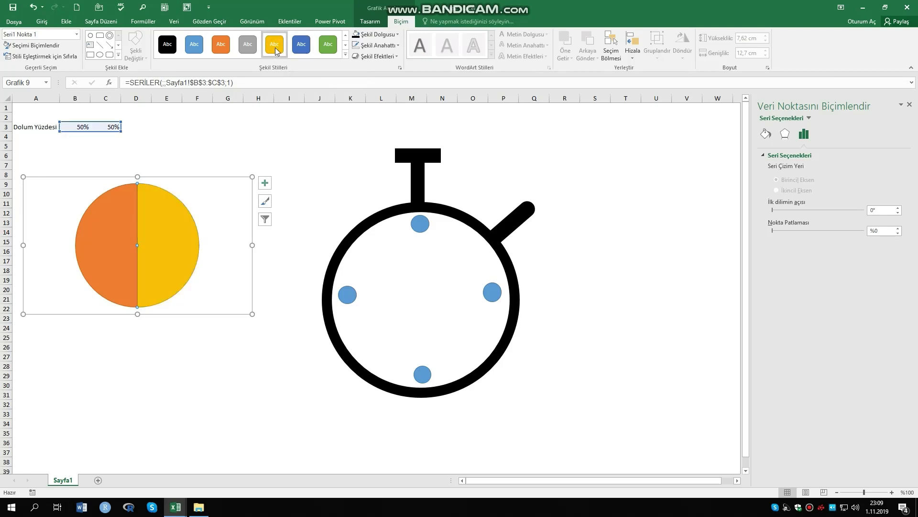
{"action": "left_click", "coordinate": [314, 128]}
Fill the top and right dots black.
{"action": "left_click", "coordinate": [420, 224]}
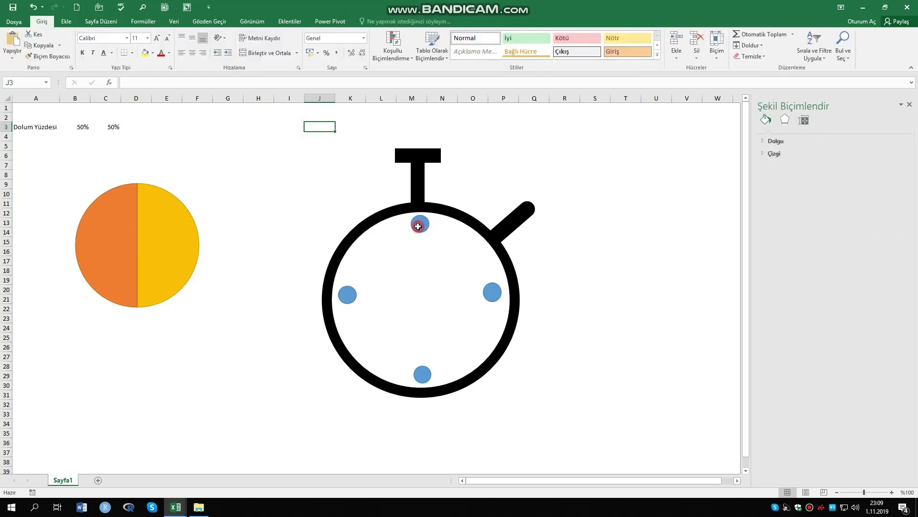
{"action": "left_click", "coordinate": [372, 21]}
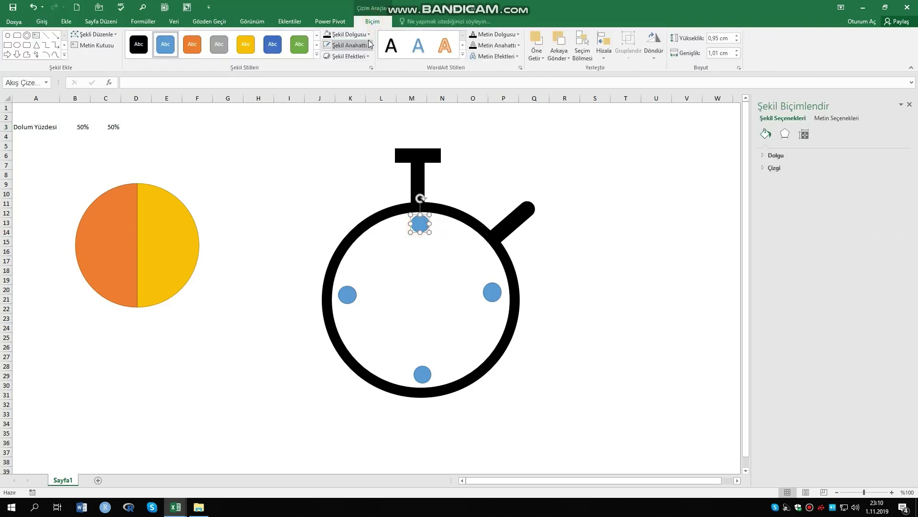
{"action": "left_click", "coordinate": [369, 34]}
{"action": "left_click", "coordinate": [336, 67]}
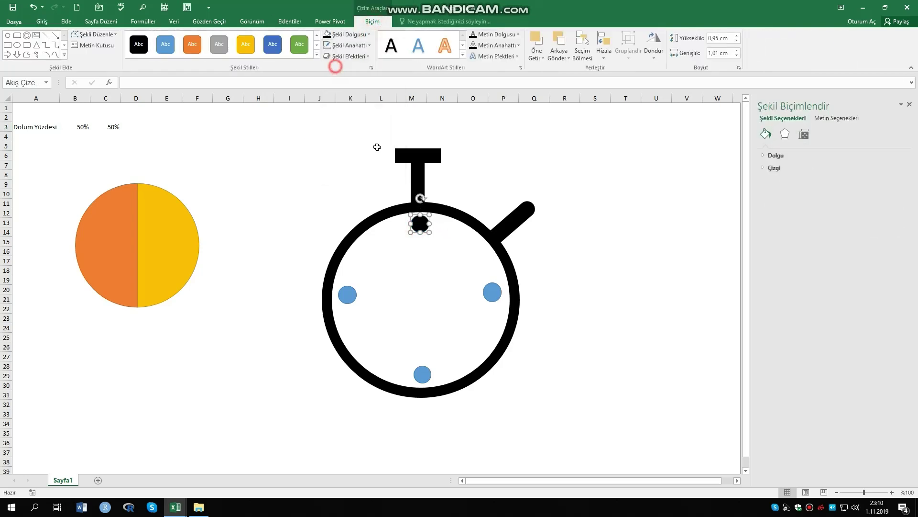
{"action": "left_click", "coordinate": [492, 292]}
{"action": "left_click", "coordinate": [333, 38]}
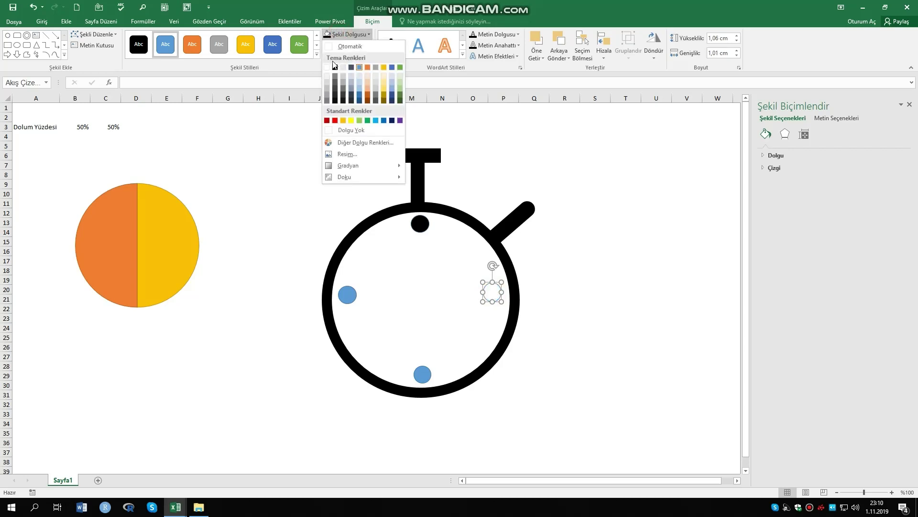
{"action": "left_click", "coordinate": [336, 68]}
Fill the left and bottom dots black and close the Format Shape pane.
{"action": "left_click", "coordinate": [348, 295]}
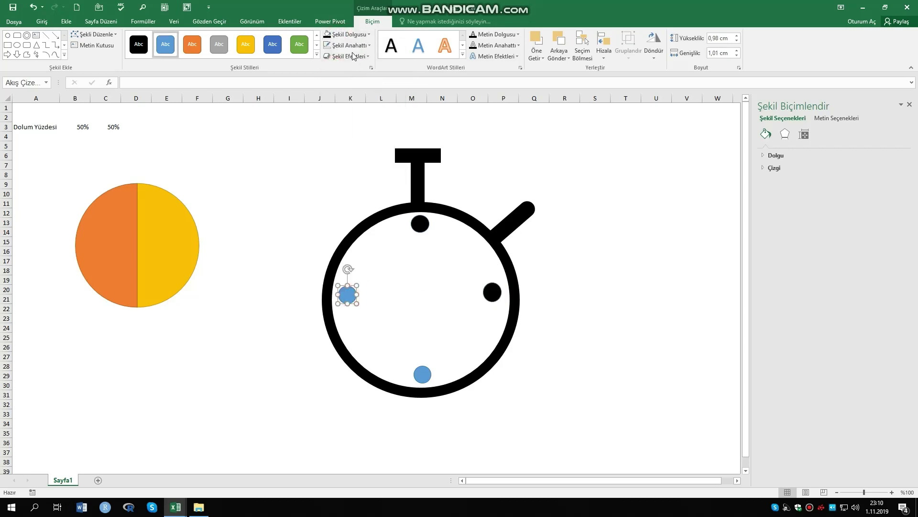
{"action": "left_click", "coordinate": [349, 34]}
{"action": "left_click", "coordinate": [336, 67]}
{"action": "left_click", "coordinate": [423, 374]}
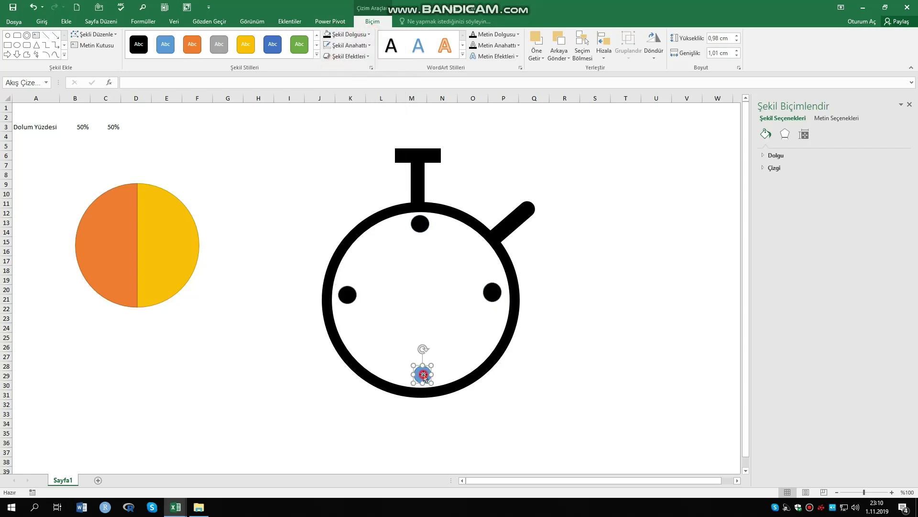
{"action": "left_click", "coordinate": [369, 34]}
{"action": "left_click", "coordinate": [335, 68]}
{"action": "left_click", "coordinate": [612, 289]}
{"action": "left_click", "coordinate": [908, 106]}
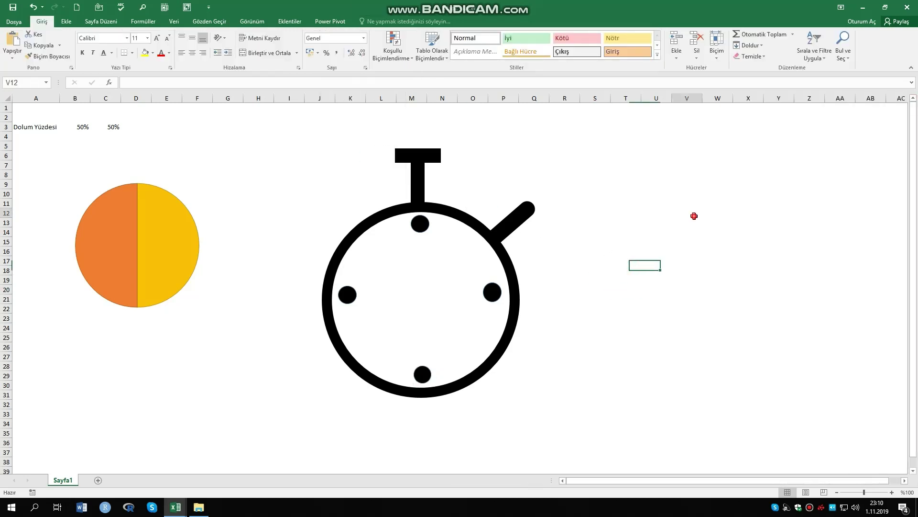
{"action": "left_click", "coordinate": [687, 212]}
{"action": "left_click", "coordinate": [67, 22]}
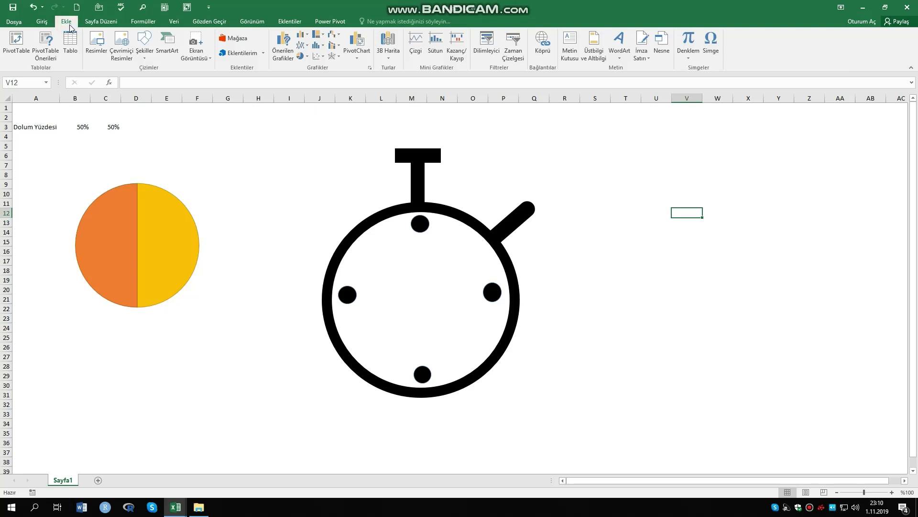
Draw a trial flowchart box below the pie chart, then discard it.
{"action": "left_click", "coordinate": [145, 57]}
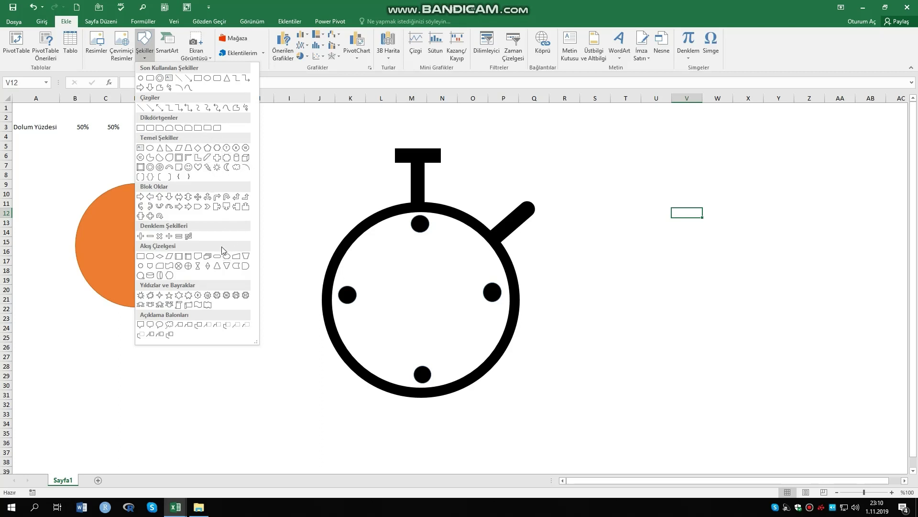
{"action": "left_click", "coordinate": [150, 257]}
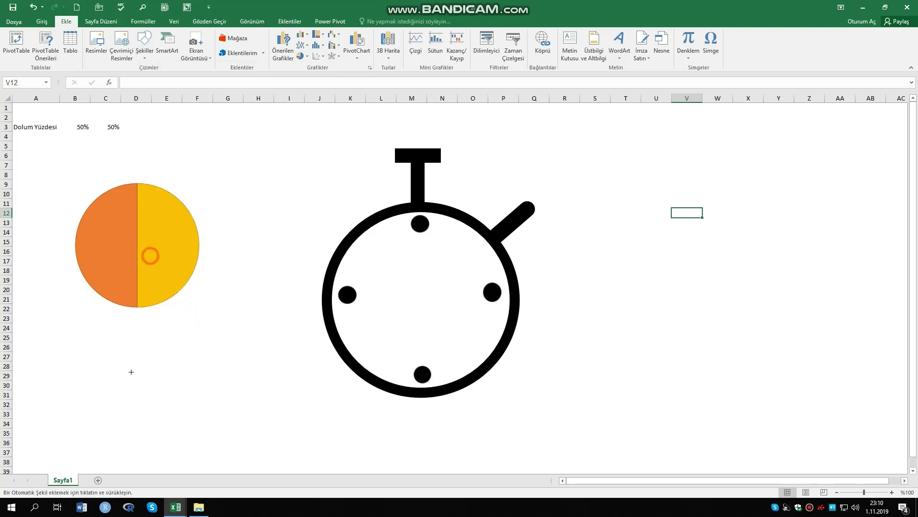
{"action": "mouse_move", "coordinate": [104, 369]}
{"action": "left_mouse_down"}
{"action": "mouse_move", "coordinate": [216, 417]}
{"action": "mouse_move", "coordinate": [210, 388]}
{"action": "mouse_move", "coordinate": [174, 367]}
{"action": "mouse_move", "coordinate": [171, 379]}
{"action": "left_mouse_up"}
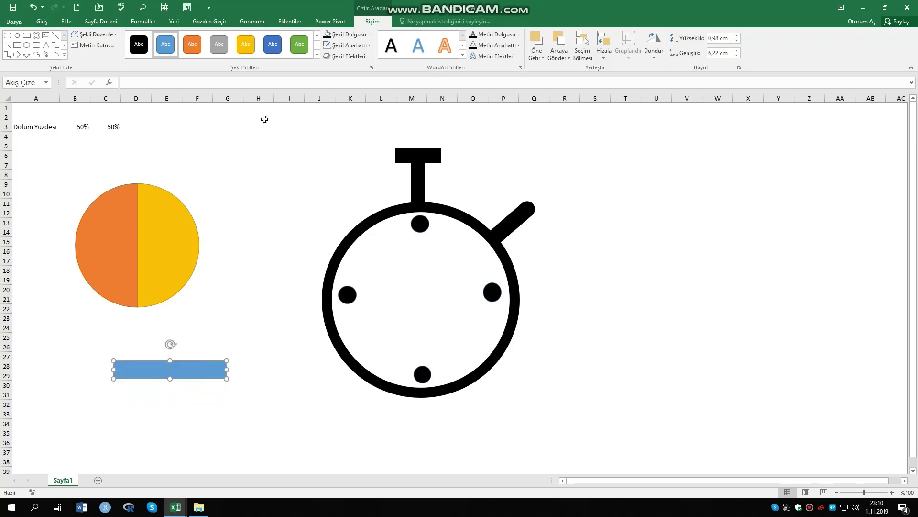
{"action": "right_click", "coordinate": [171, 367]}
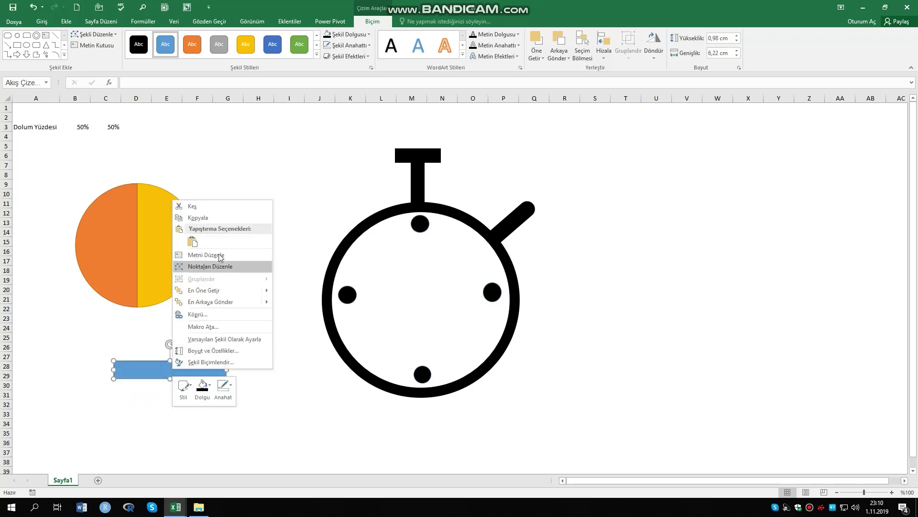
{"action": "left_click", "coordinate": [231, 301]}
{"action": "key", "text": "Escape"}
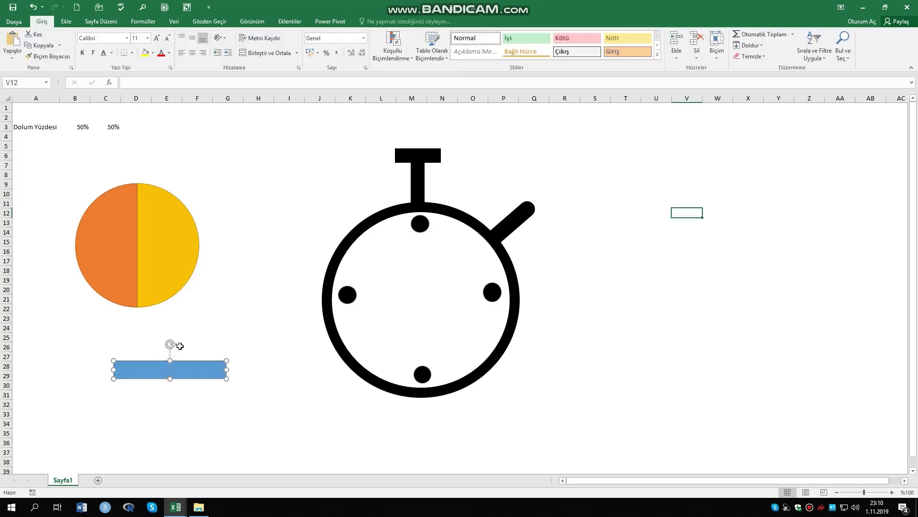
Draw a rounded terminator pill under the stopwatch, about 10.19 × 1.24 cm.
{"action": "left_click", "coordinate": [66, 22]}
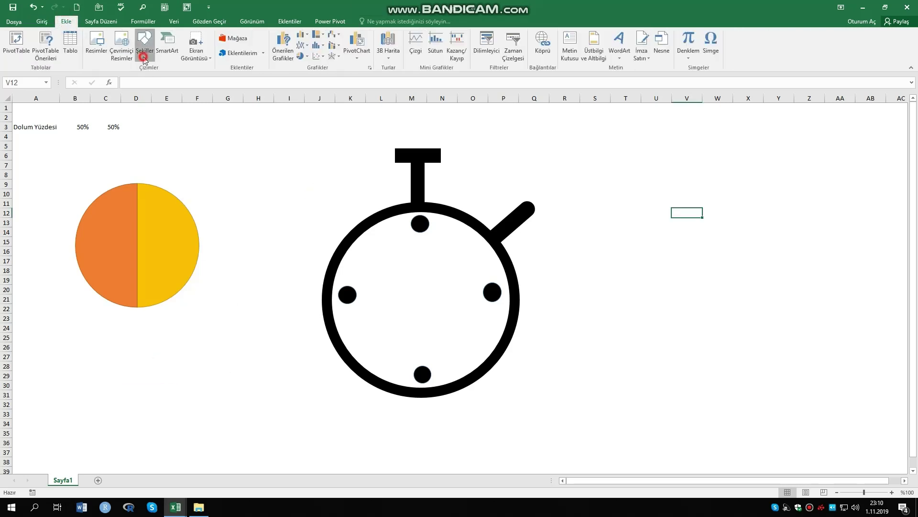
{"action": "left_click", "coordinate": [143, 57]}
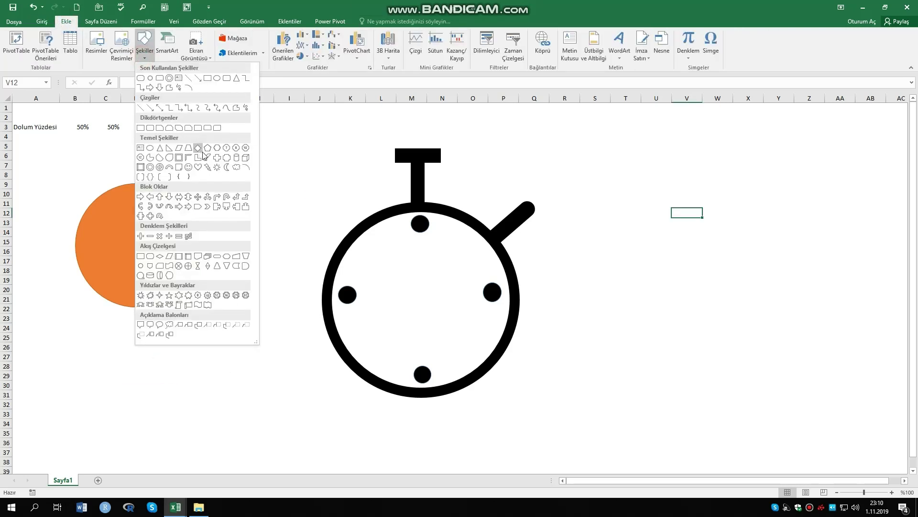
{"action": "left_click", "coordinate": [218, 255]}
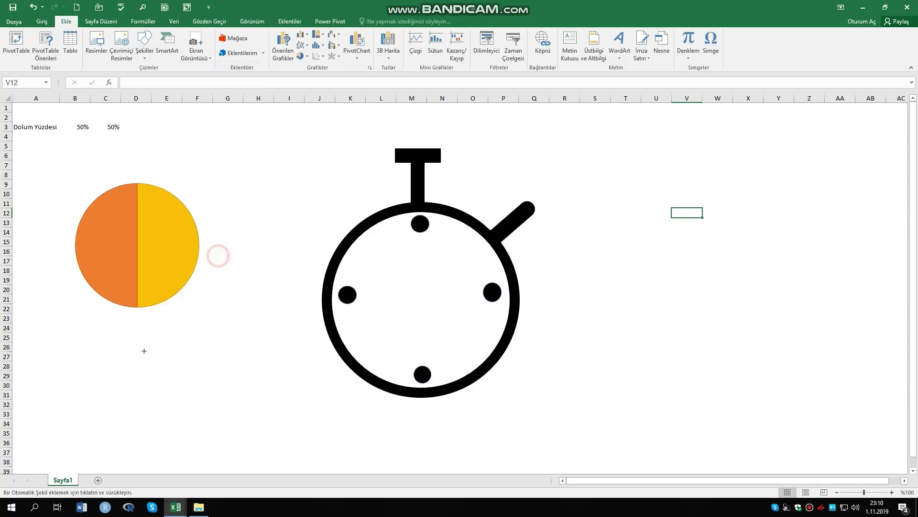
{"action": "scroll", "coordinate": [408, 351], "scroll_direction": "down", "scroll_amount": 1}
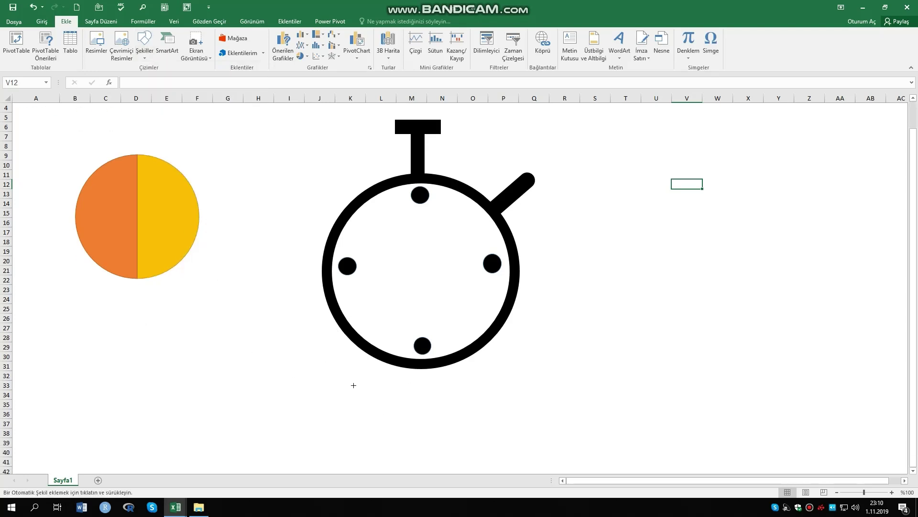
{"action": "left_click_drag", "start_coordinate": [357, 382], "coordinate": [535, 398]}
{"action": "left_click_drag", "start_coordinate": [461, 399], "coordinate": [424, 395]}
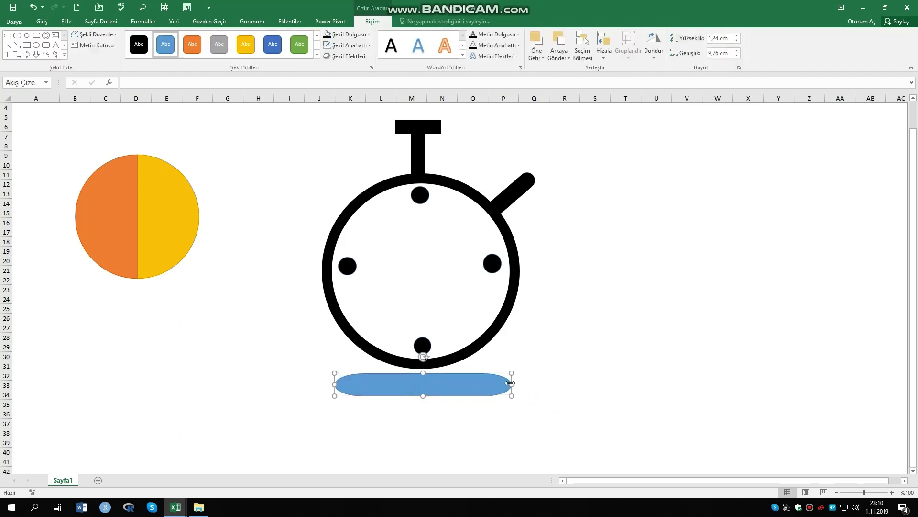
{"action": "left_click_drag", "start_coordinate": [512, 384], "coordinate": [519, 385]}
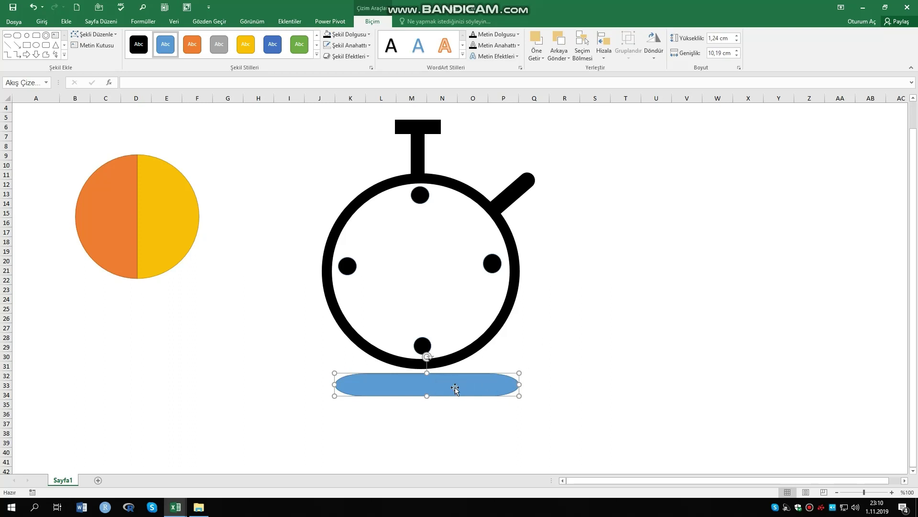
Give the oval a path gradient fill with a black stop and adjust the stops.
{"action": "right_click", "coordinate": [455, 390]}
{"action": "left_click", "coordinate": [485, 380]}
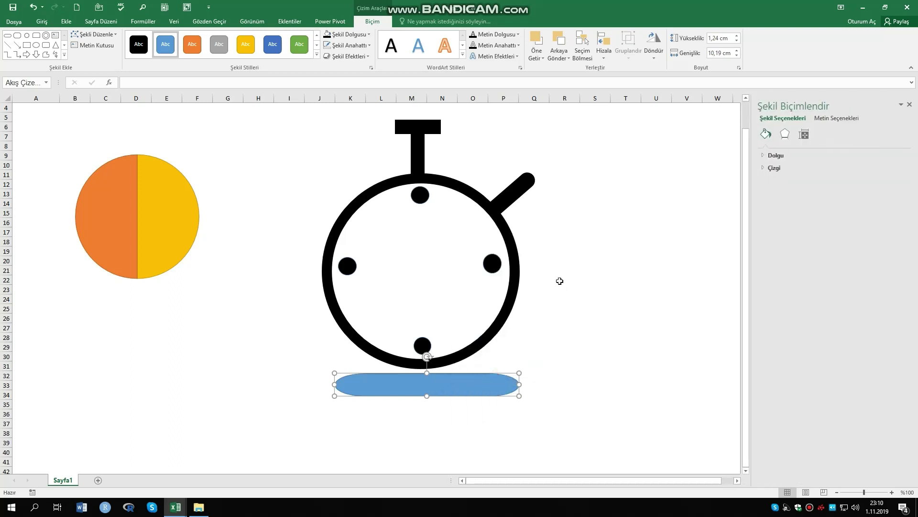
{"action": "left_click", "coordinate": [775, 155]}
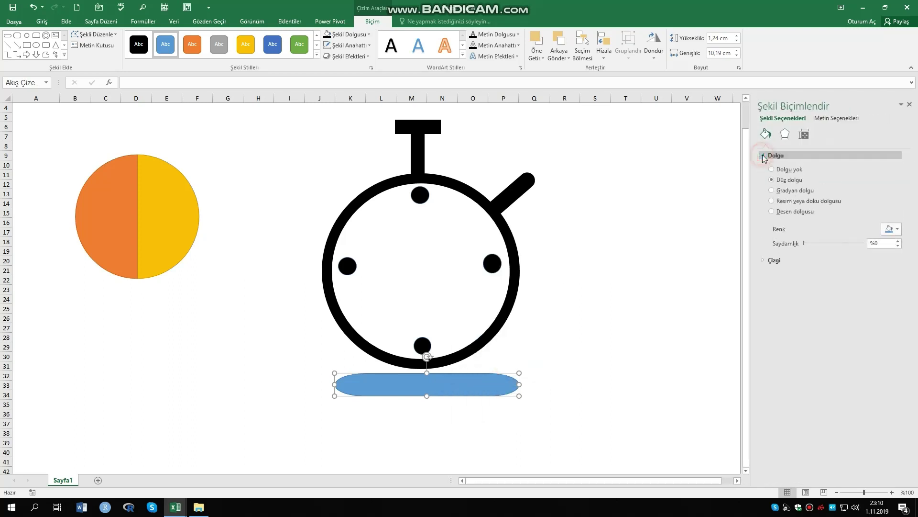
{"action": "left_click", "coordinate": [771, 191]}
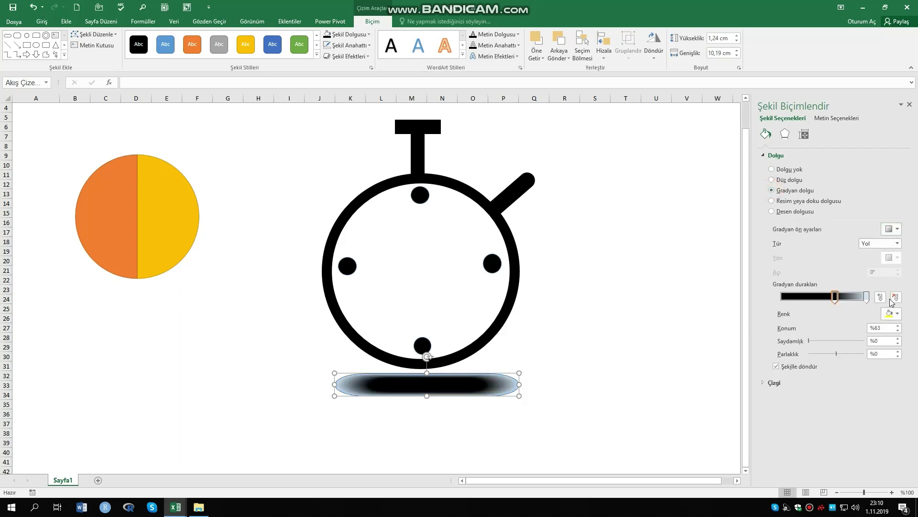
{"action": "left_click", "coordinate": [898, 314]}
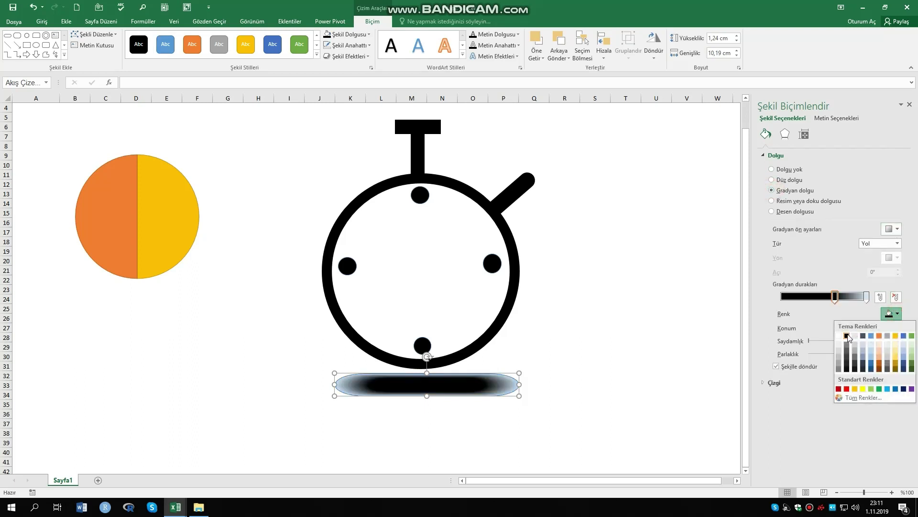
{"action": "left_click", "coordinate": [847, 336]}
{"action": "mouse_move", "coordinate": [831, 299]}
{"action": "left_mouse_down"}
{"action": "mouse_move", "coordinate": [841, 301]}
{"action": "mouse_move", "coordinate": [829, 300]}
{"action": "left_mouse_up"}
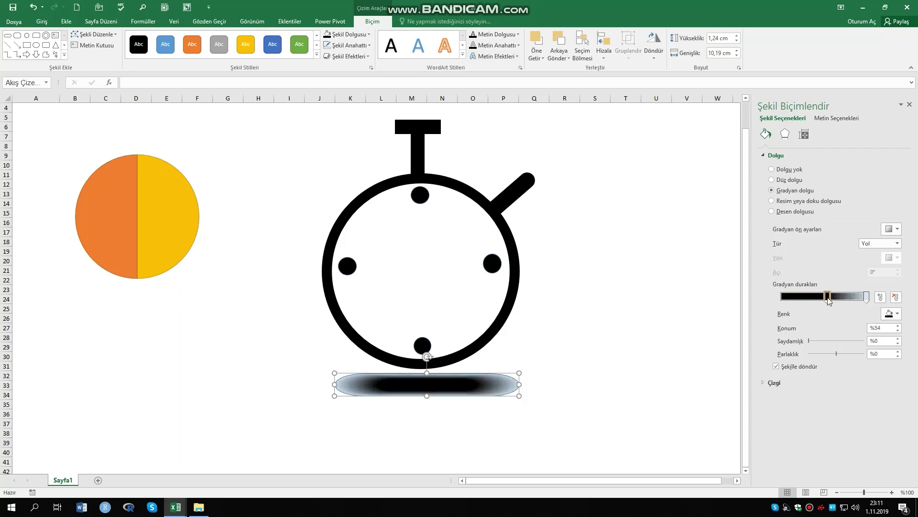
{"action": "left_click", "coordinate": [898, 243]}
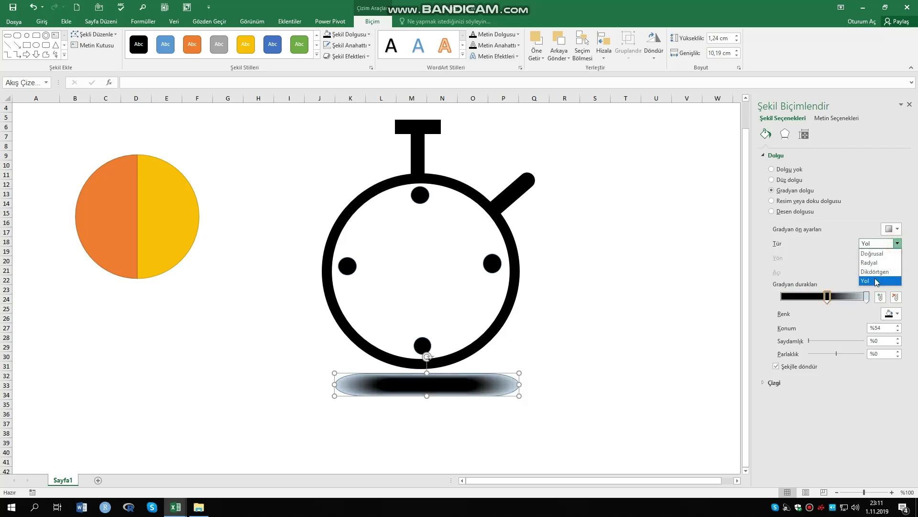
{"action": "left_click", "coordinate": [870, 278]}
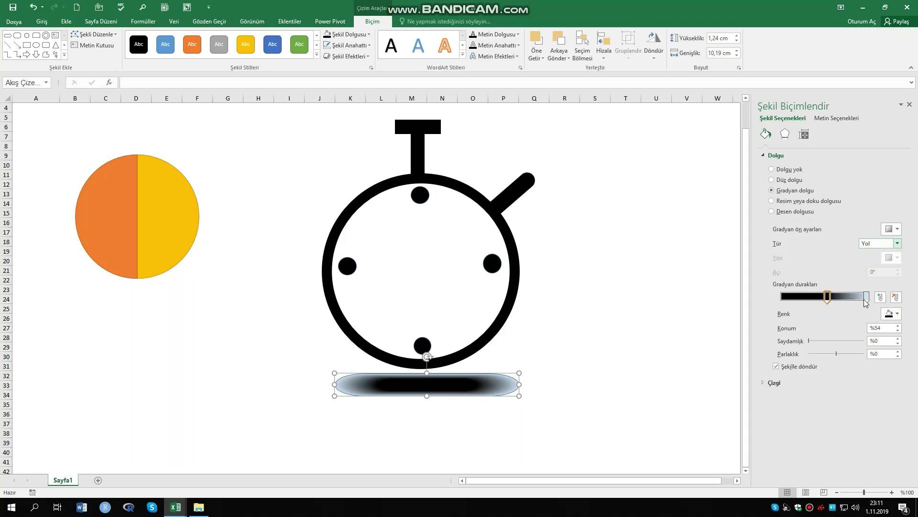
{"action": "left_click_drag", "start_coordinate": [828, 299], "coordinate": [782, 299]}
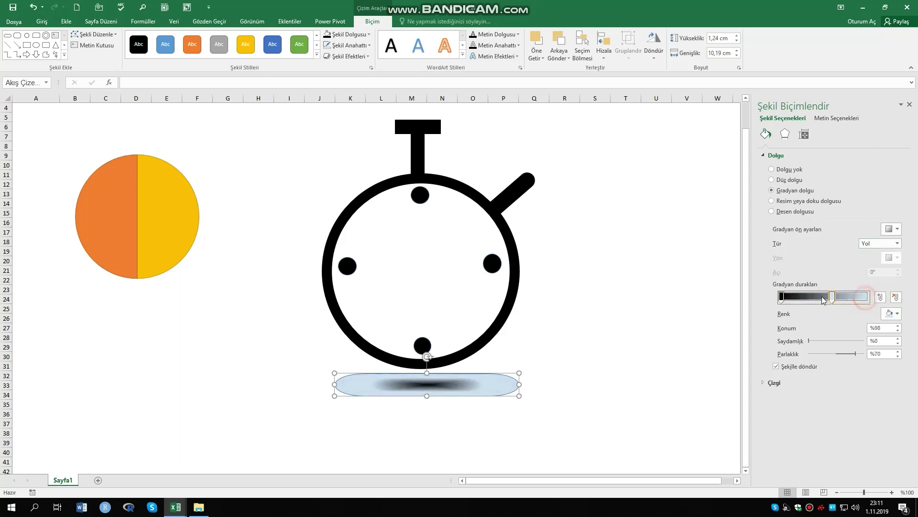
{"action": "mouse_move", "coordinate": [866, 298]}
{"action": "left_mouse_down"}
{"action": "mouse_move", "coordinate": [832, 300]}
{"action": "mouse_move", "coordinate": [854, 300]}
{"action": "left_mouse_up"}
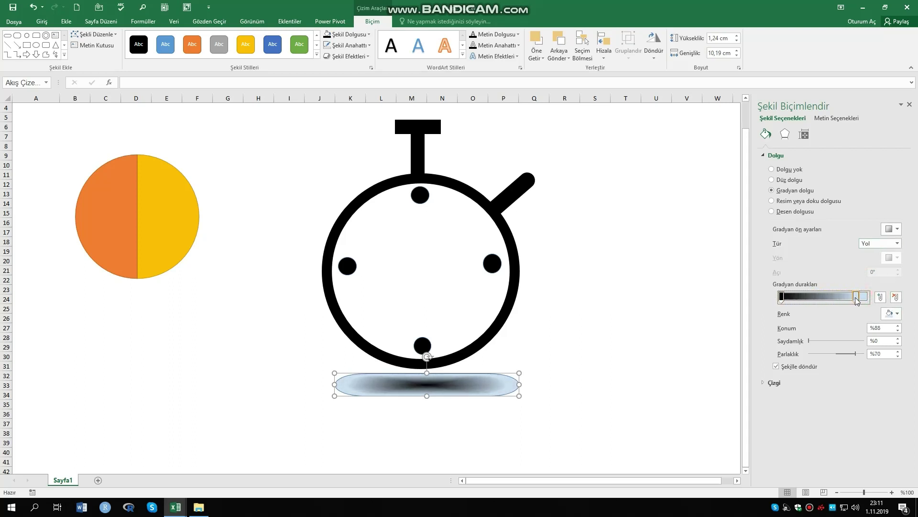
Apply a radial gradient preset with black stops and flatten the oval to 0.37 cm.
{"action": "left_click", "coordinate": [676, 314]}
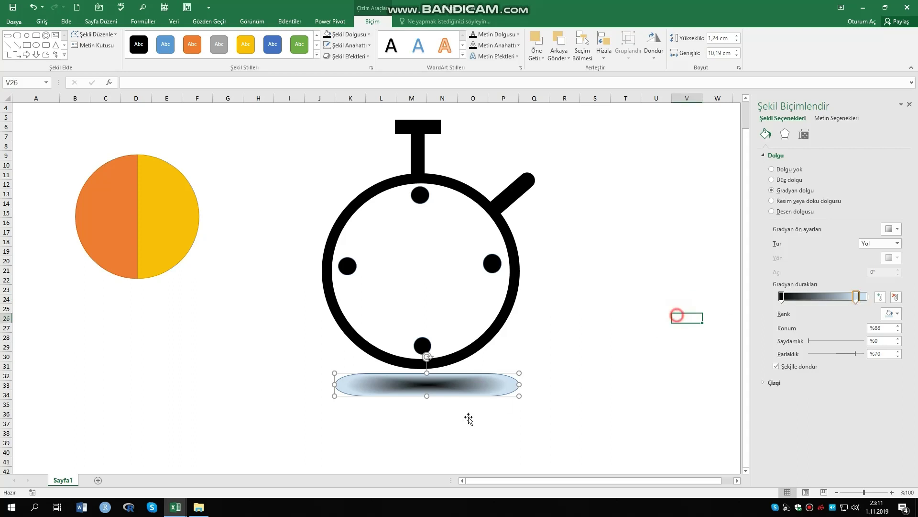
{"action": "left_click_drag", "start_coordinate": [447, 384], "coordinate": [441, 383]}
{"action": "left_click", "coordinate": [441, 382]}
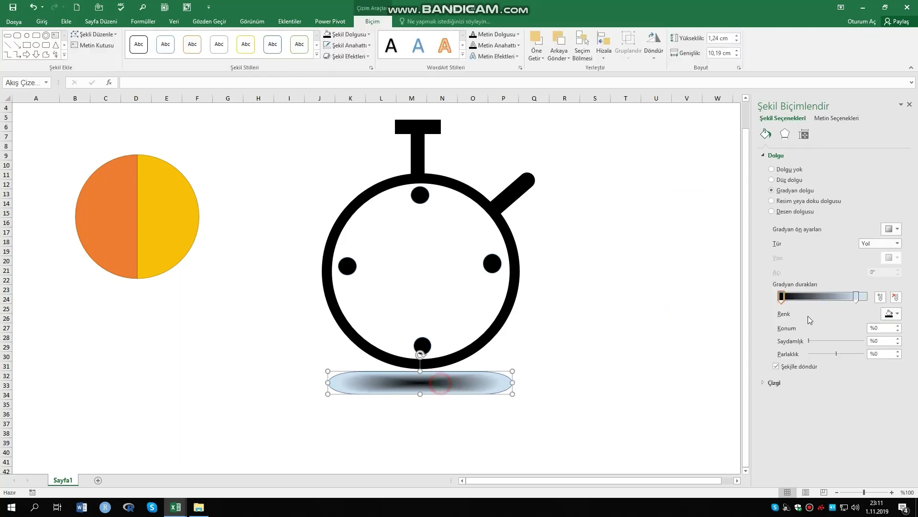
{"action": "left_click_drag", "start_coordinate": [856, 300], "coordinate": [864, 299]}
{"action": "left_click", "coordinate": [898, 230]}
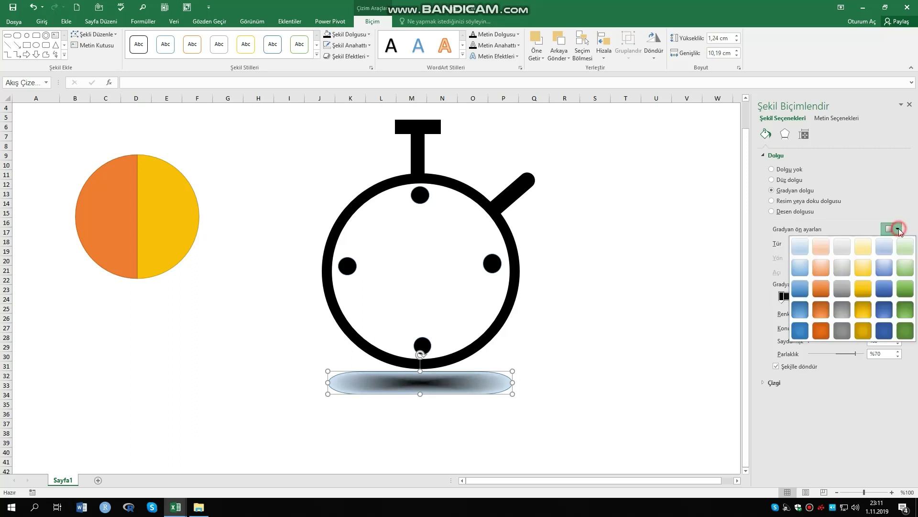
{"action": "left_click", "coordinate": [799, 268]}
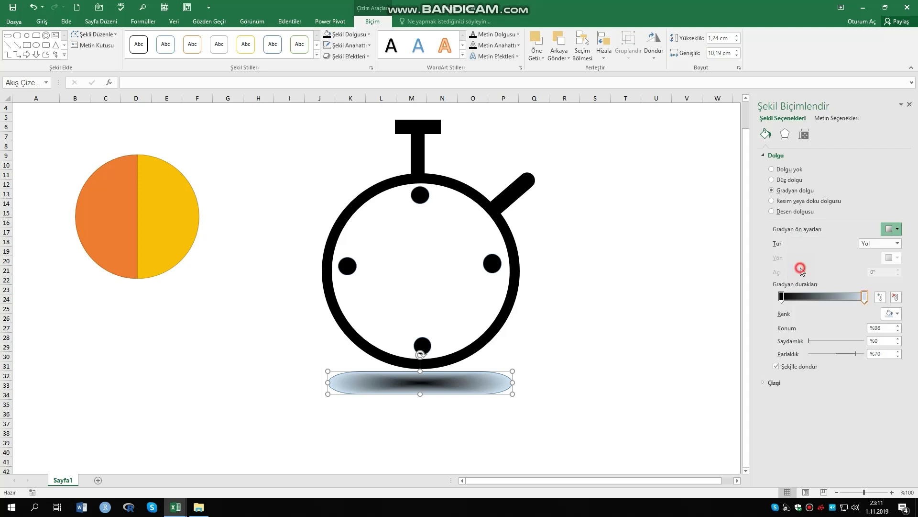
{"action": "left_click", "coordinate": [892, 314]}
{"action": "left_click", "coordinate": [847, 337]}
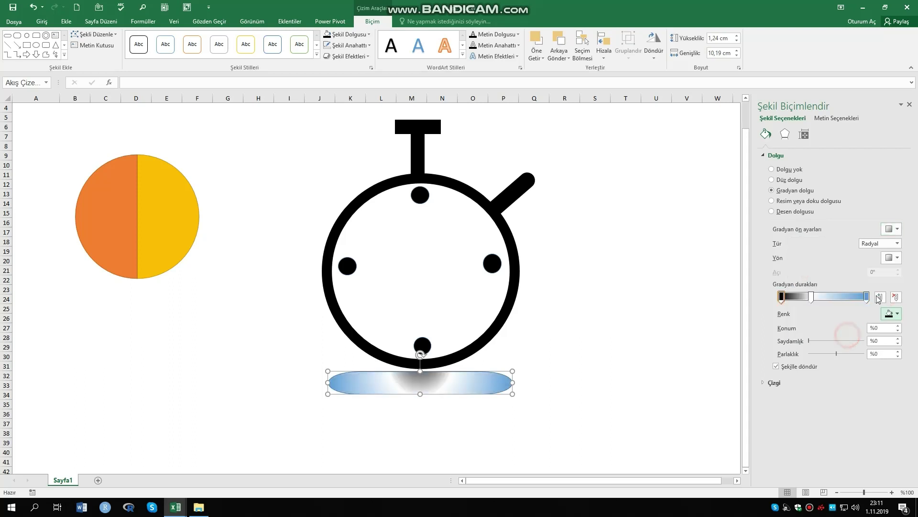
{"action": "left_click", "coordinate": [812, 297]}
{"action": "left_click", "coordinate": [895, 298]}
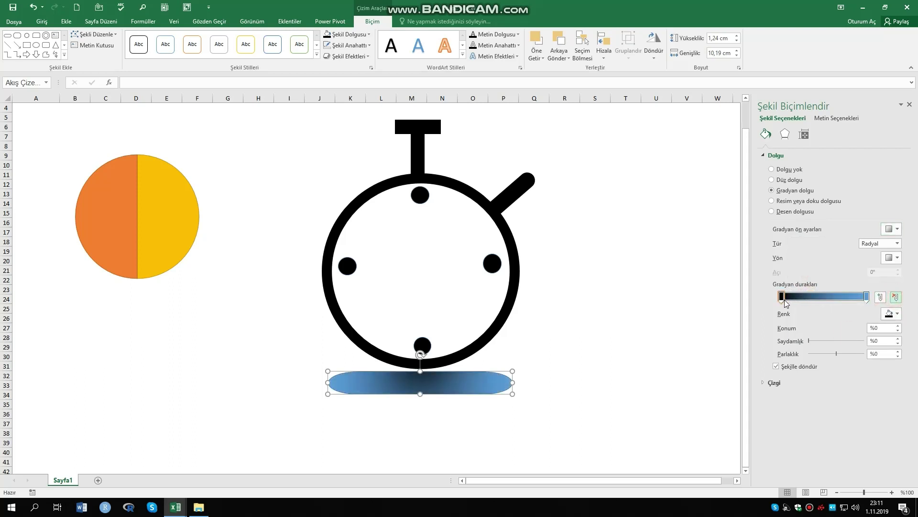
{"action": "left_click_drag", "start_coordinate": [783, 298], "coordinate": [863, 299]}
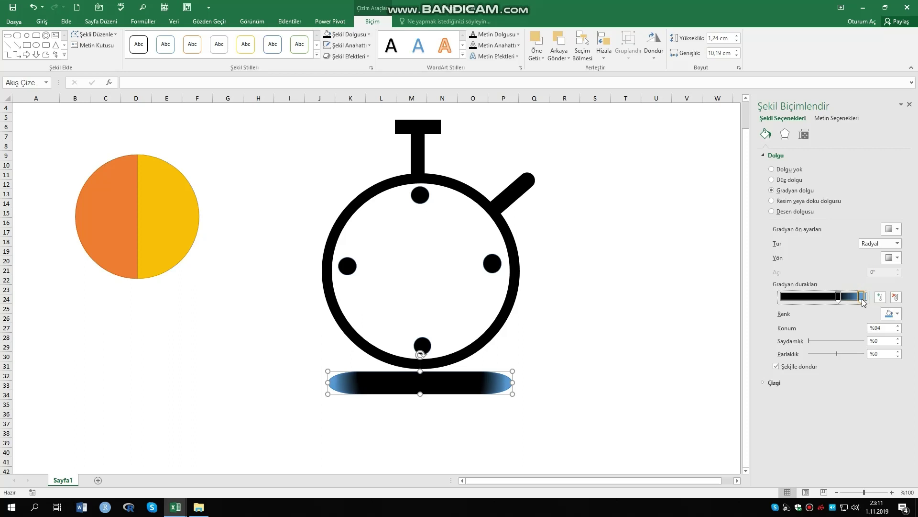
{"action": "mouse_move", "coordinate": [420, 394]}
{"action": "left_mouse_down"}
{"action": "mouse_move", "coordinate": [421, 378]}
{"action": "mouse_move", "coordinate": [438, 384]}
{"action": "mouse_move", "coordinate": [425, 385]}
{"action": "left_mouse_up"}
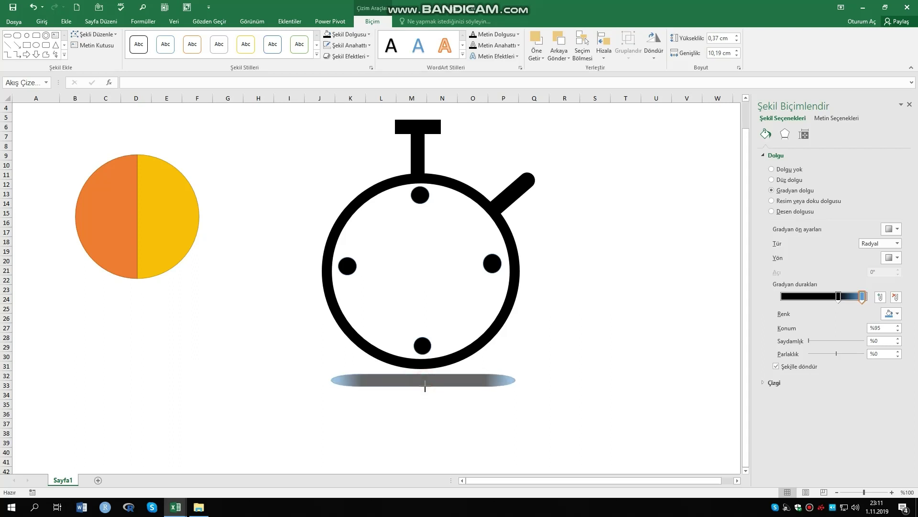
Move the pie chart onto the stopwatch and send it to the back.
{"action": "left_click", "coordinate": [585, 389]}
{"action": "scroll", "coordinate": [622, 311], "scroll_direction": "up", "scroll_amount": 1}
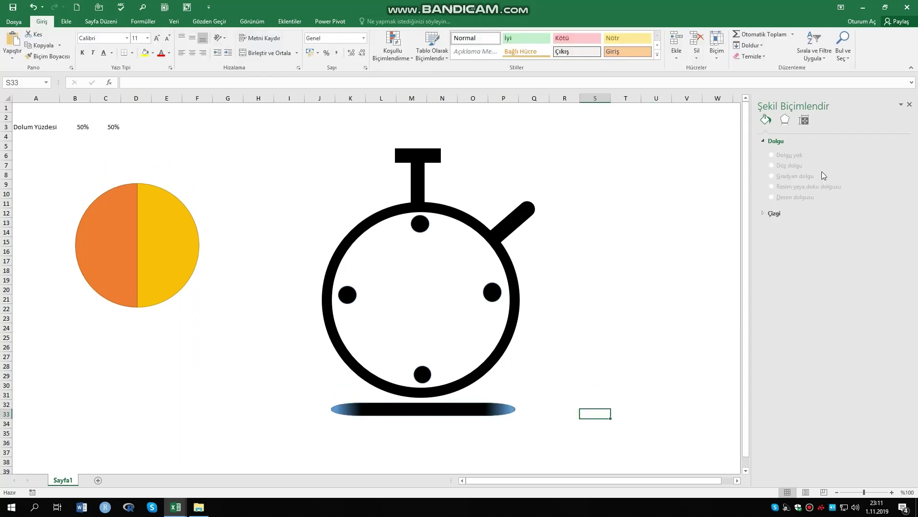
{"action": "left_click", "coordinate": [909, 104]}
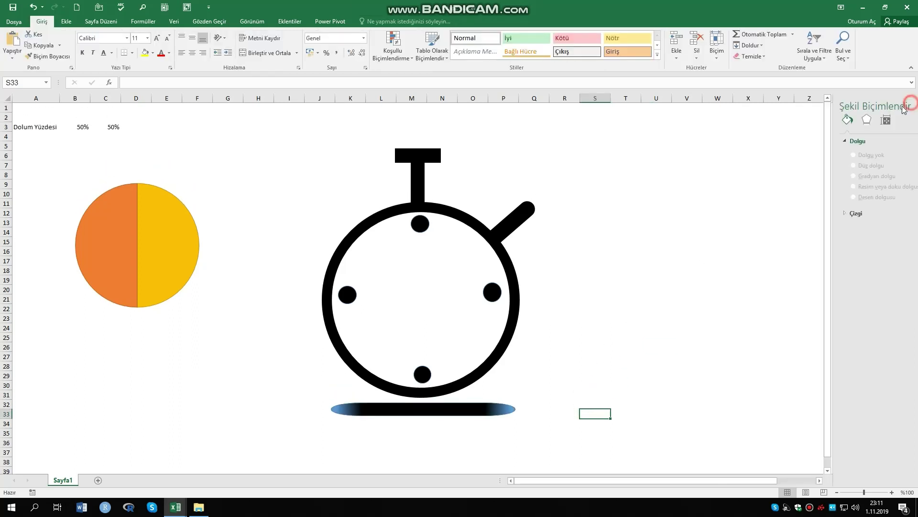
{"action": "left_click", "coordinate": [121, 215]}
{"action": "left_click_drag", "start_coordinate": [115, 231], "coordinate": [164, 234]}
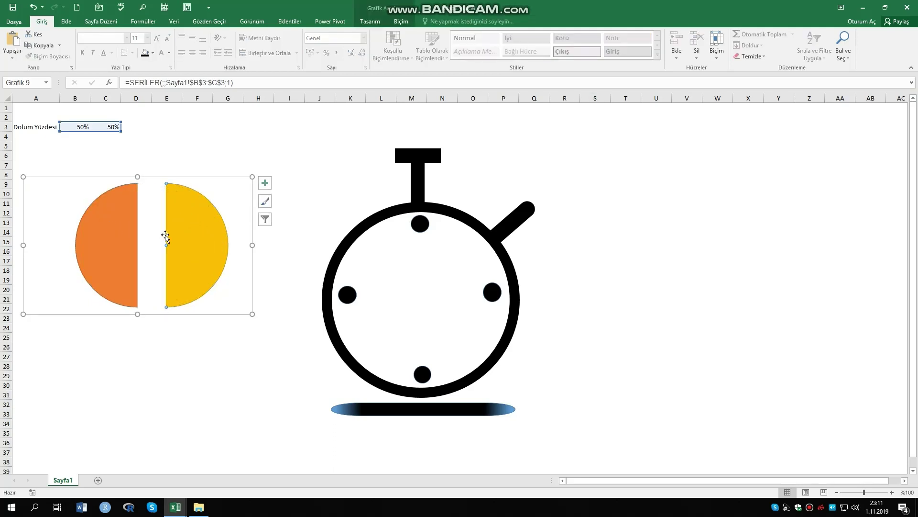
{"action": "left_click", "coordinate": [177, 157]}
{"action": "mouse_move", "coordinate": [37, 185]}
{"action": "left_mouse_down"}
{"action": "mouse_move", "coordinate": [209, 209]}
{"action": "mouse_move", "coordinate": [380, 268]}
{"action": "left_mouse_up"}
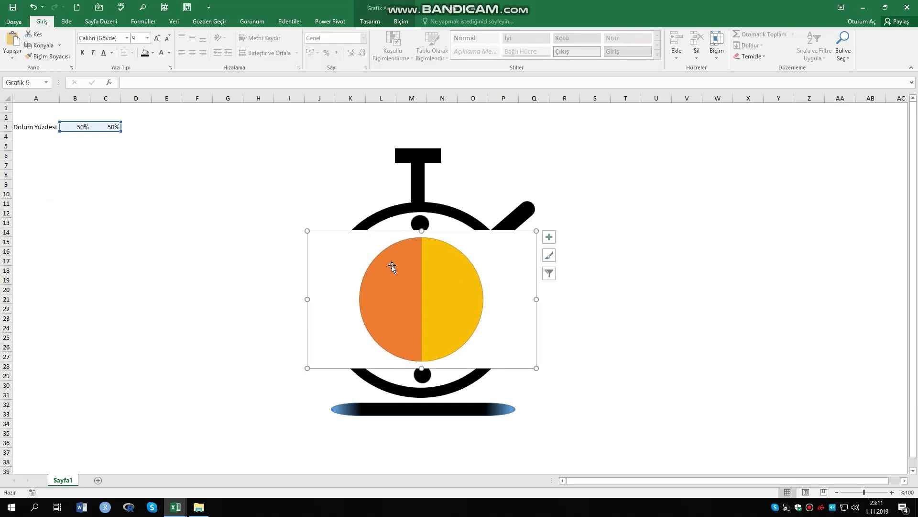
{"action": "right_click", "coordinate": [365, 250]}
{"action": "left_click", "coordinate": [493, 285]}
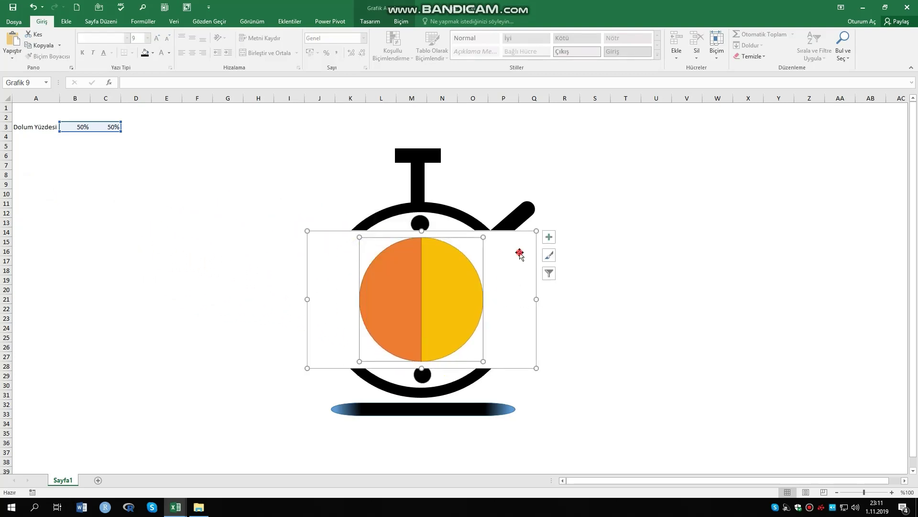
{"action": "double_click", "coordinate": [523, 254]}
{"action": "right_click", "coordinate": [523, 258]}
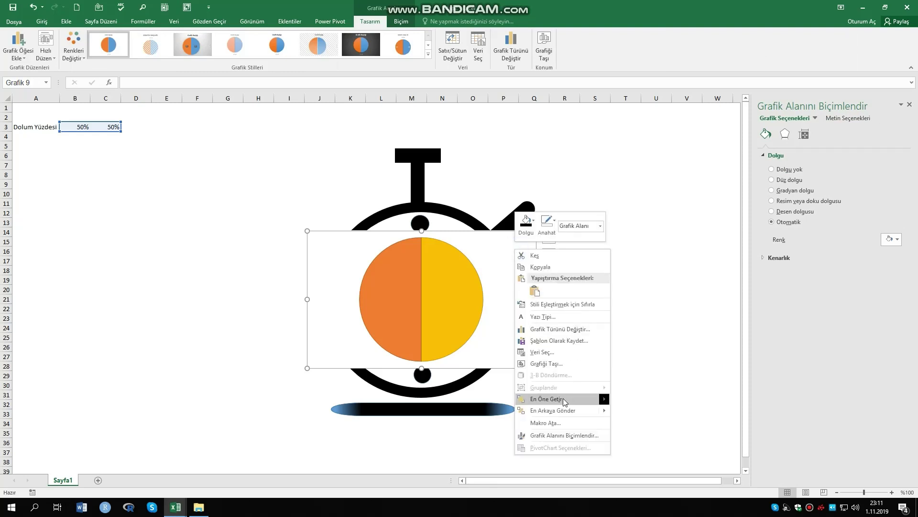
{"action": "mouse_move", "coordinate": [552, 411]}
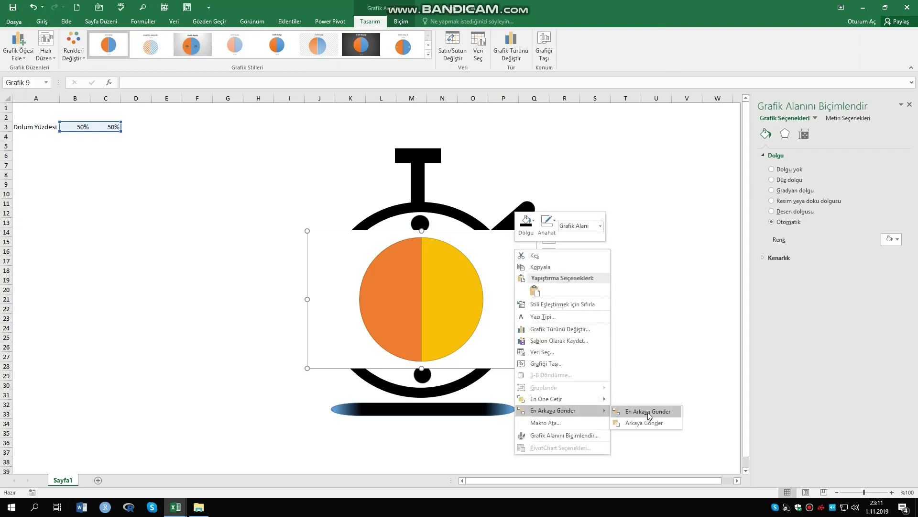
{"action": "left_click", "coordinate": [647, 412]}
Enlarge the chart and its plot area so the pie fills the dial.
{"action": "left_click", "coordinate": [638, 331]}
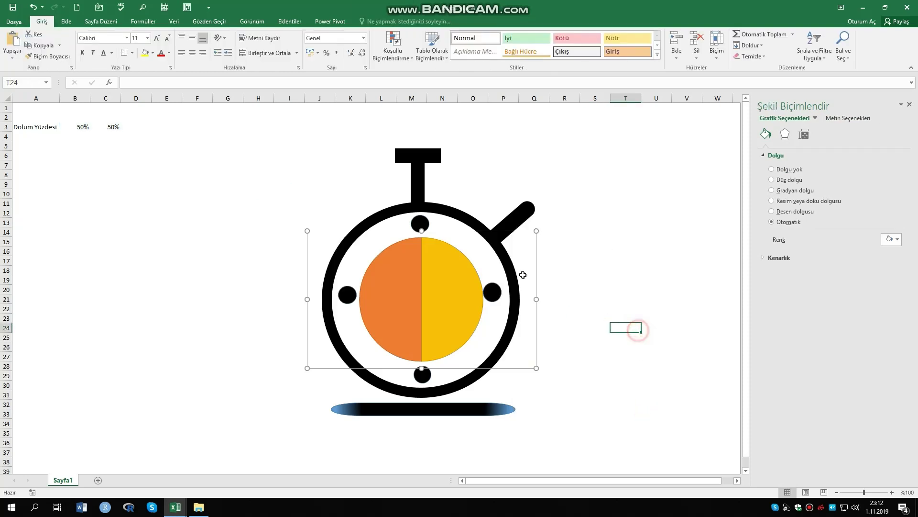
{"action": "left_click", "coordinate": [428, 278]}
{"action": "left_click_drag", "start_coordinate": [537, 299], "coordinate": [595, 299]}
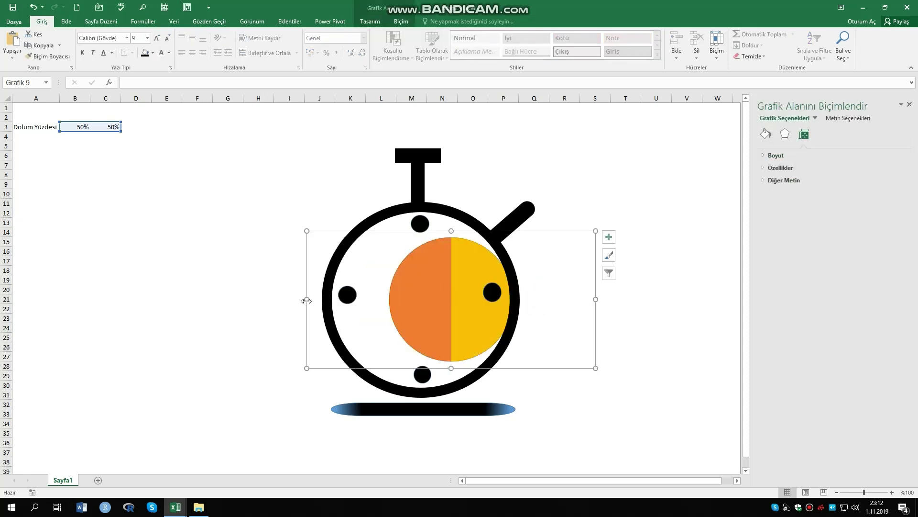
{"action": "left_click_drag", "start_coordinate": [307, 300], "coordinate": [227, 299]}
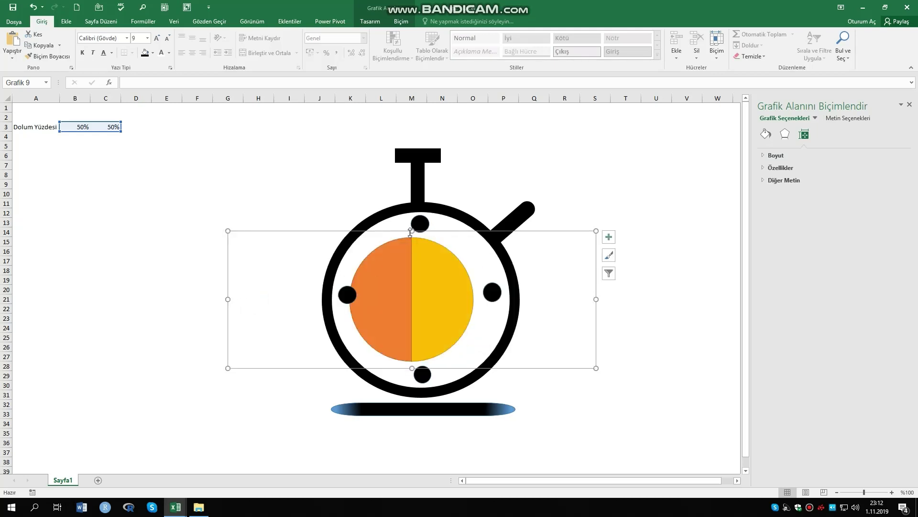
{"action": "left_click_drag", "start_coordinate": [410, 232], "coordinate": [411, 172]}
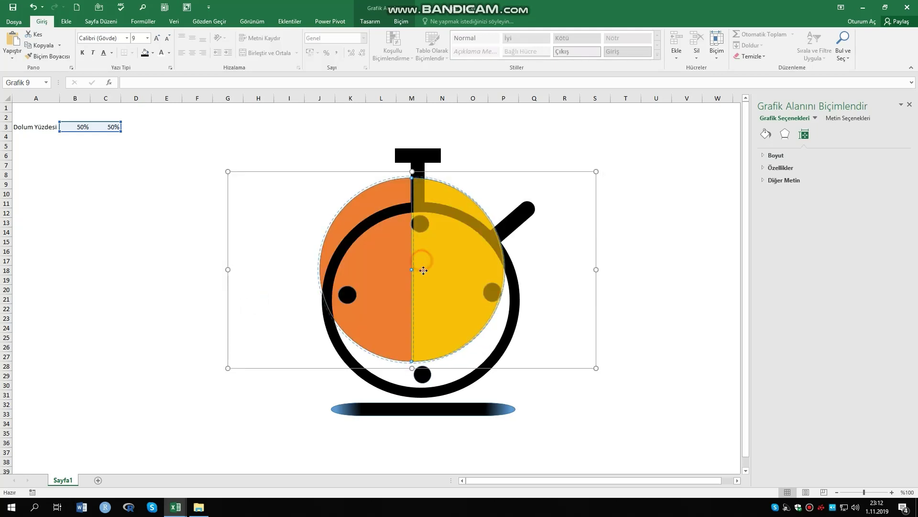
{"action": "left_click", "coordinate": [419, 267]}
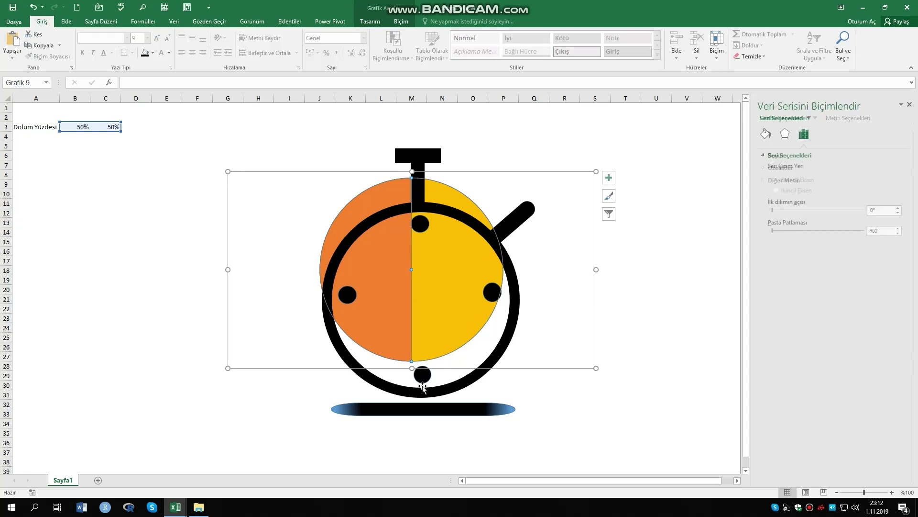
{"action": "left_click", "coordinate": [354, 179]}
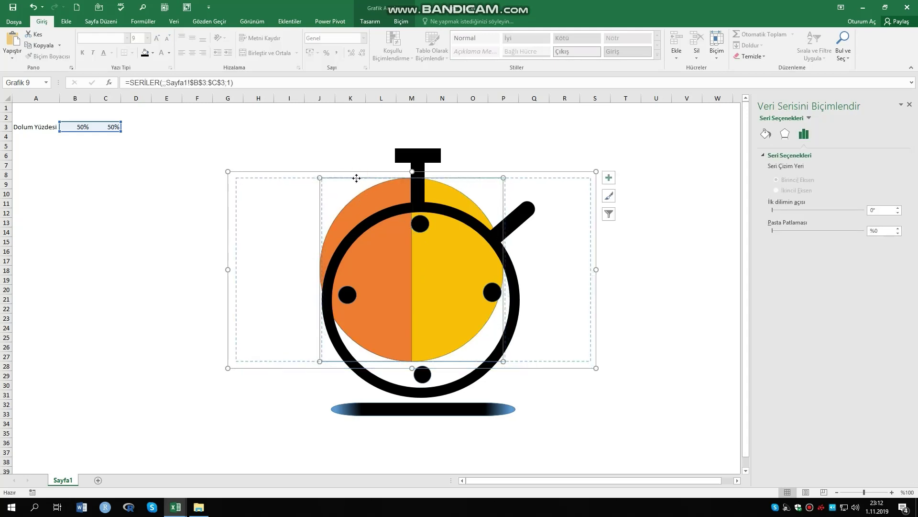
{"action": "left_click_drag", "start_coordinate": [246, 180], "coordinate": [251, 210]}
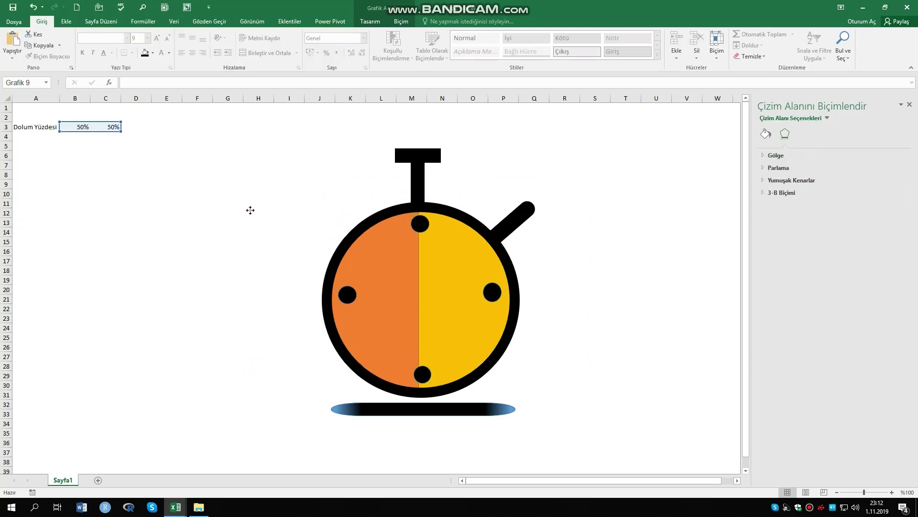
Check the marker dots, then try 15%, 20% and 25% in B3.
{"action": "left_click", "coordinate": [534, 174]}
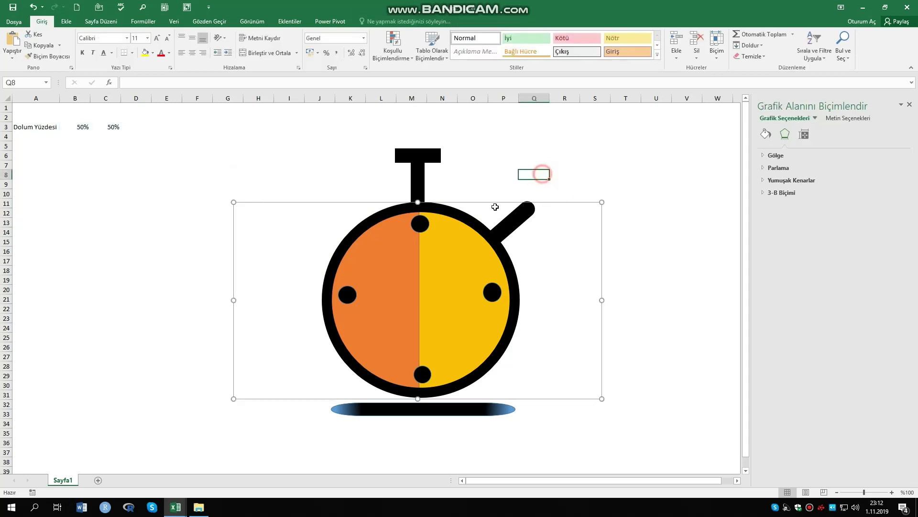
{"action": "left_click", "coordinate": [423, 228]}
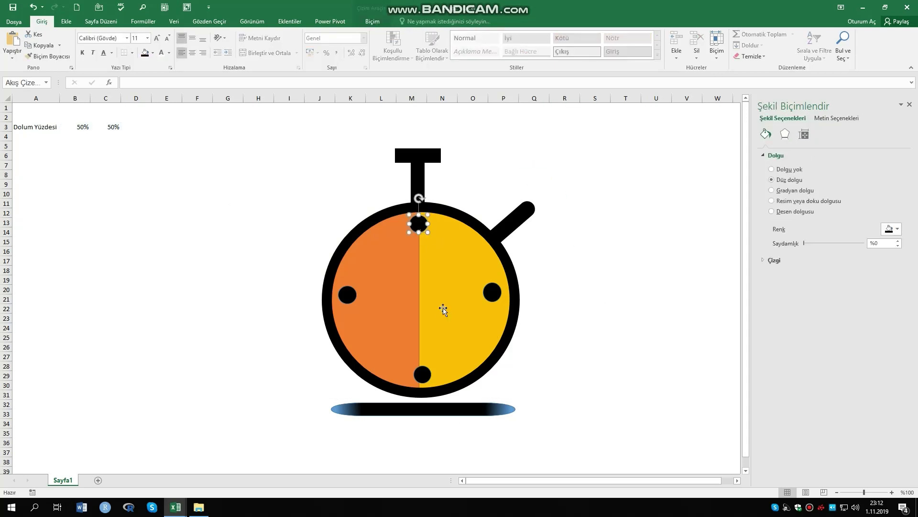
{"action": "left_click", "coordinate": [419, 376]}
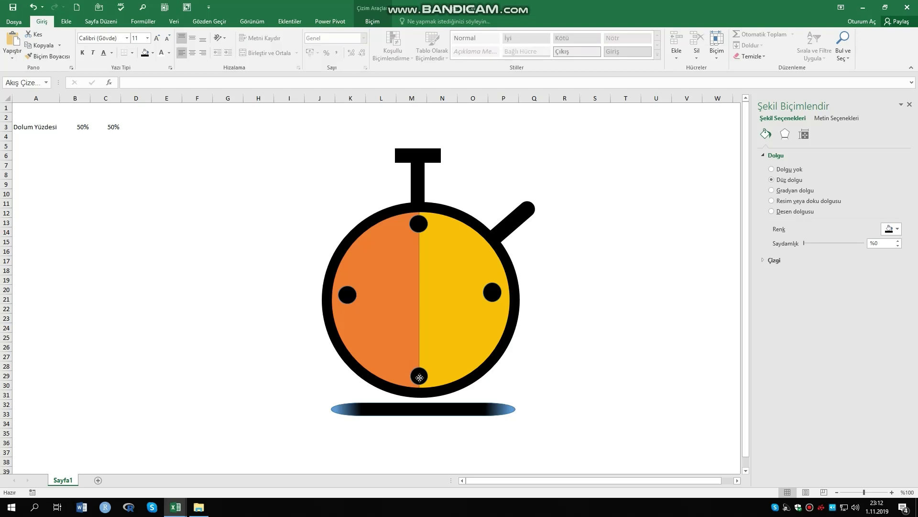
{"action": "left_click", "coordinate": [498, 295]}
{"action": "left_click", "coordinate": [89, 128]}
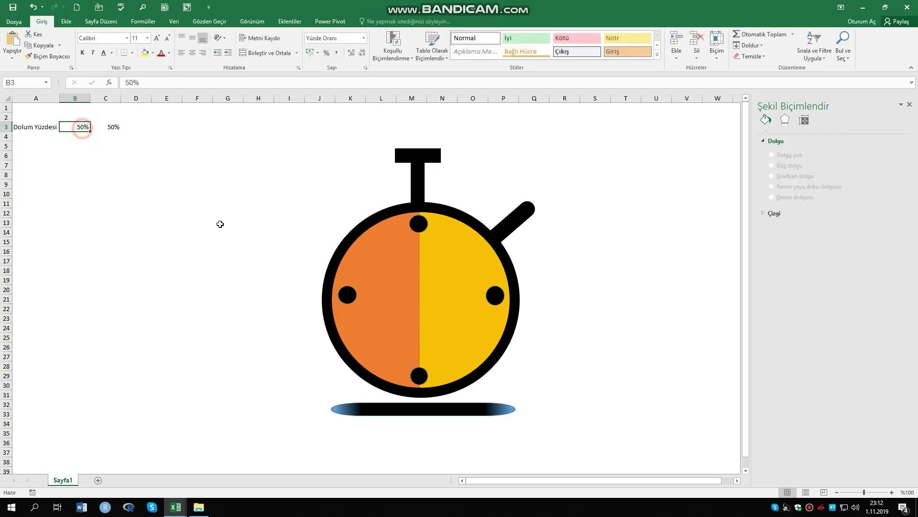
{"action": "type", "text": "15"}
{"action": "key", "text": "Return"}
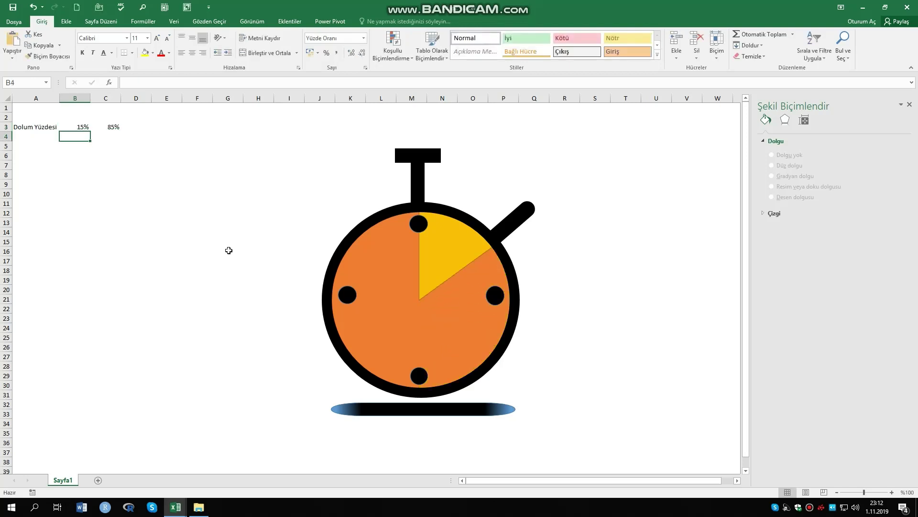
{"action": "left_click", "coordinate": [83, 127]}
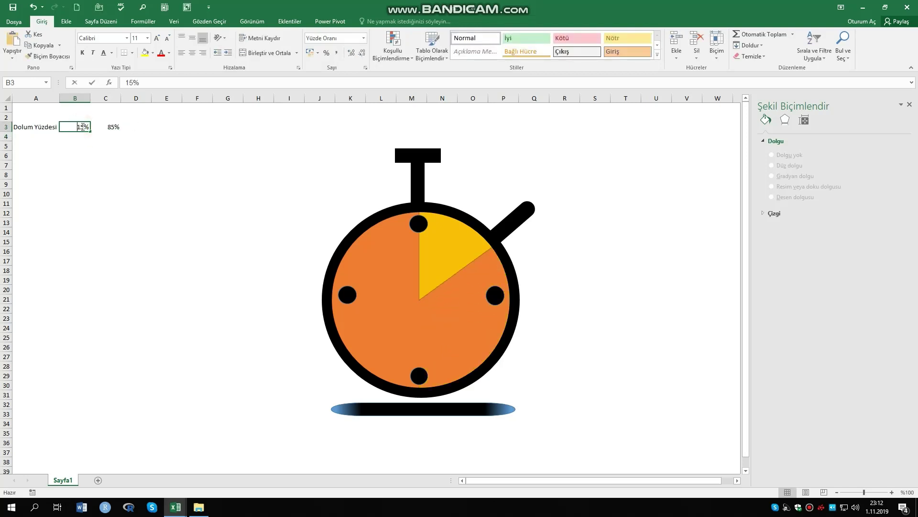
{"action": "type", "text": "20"}
{"action": "key", "text": "Return"}
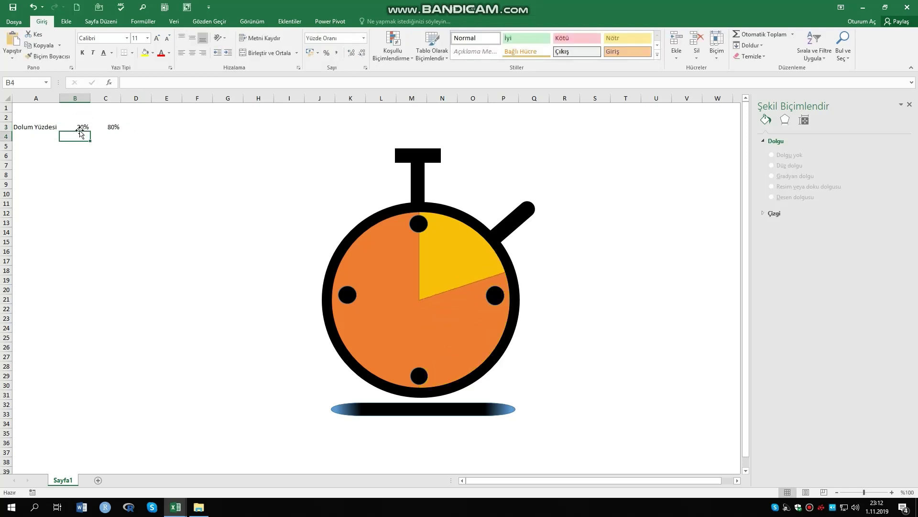
{"action": "left_click", "coordinate": [81, 126]}
{"action": "type", "text": "25"}
{"action": "key", "text": "Return"}
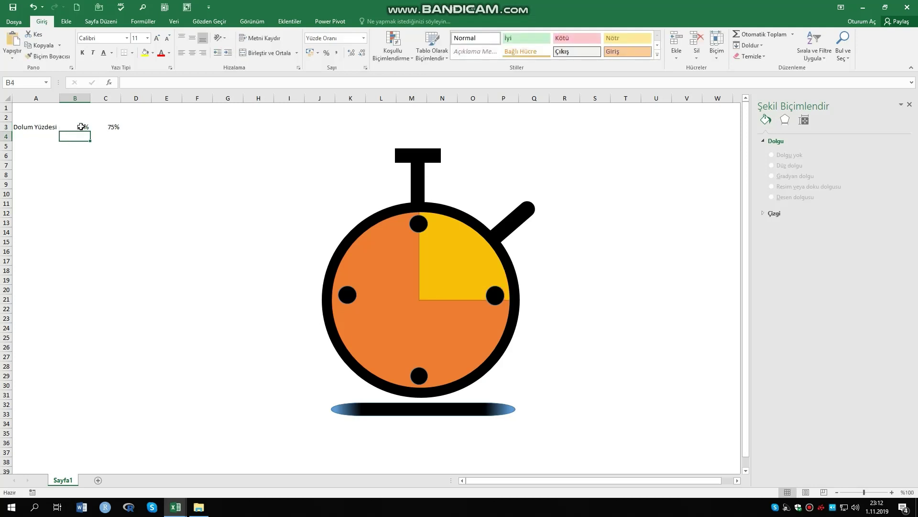
Set B3 to 75% and realign the right and left marker dots.
{"action": "left_click_drag", "start_coordinate": [495, 298], "coordinate": [497, 301]}
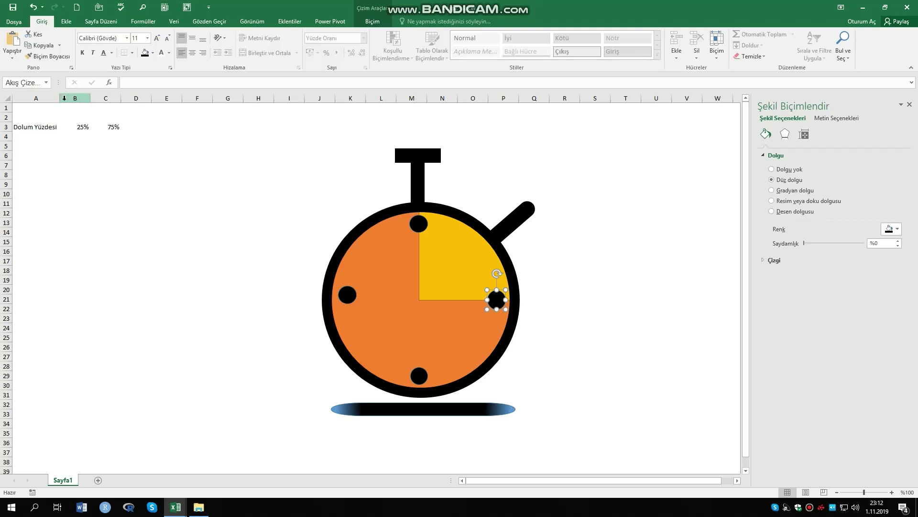
{"action": "left_click", "coordinate": [79, 127]}
{"action": "type", "text": "7"}
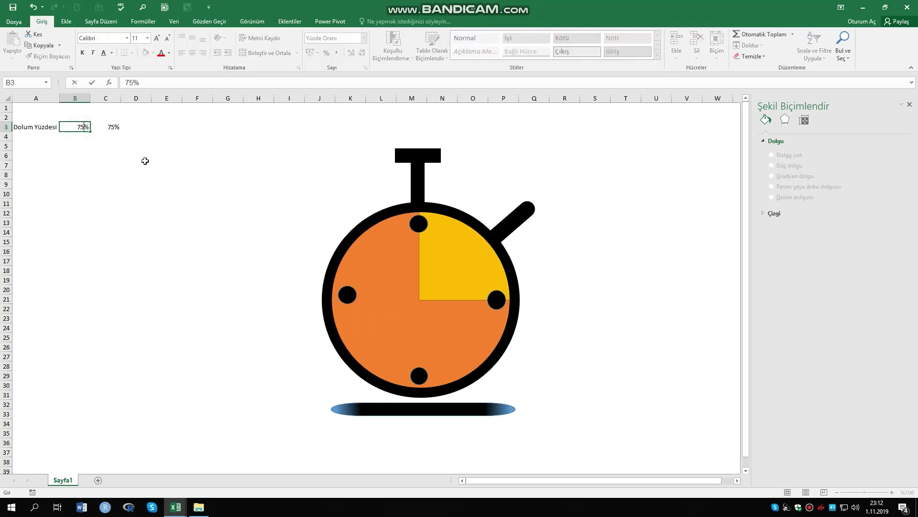
{"action": "key", "text": "Return"}
{"action": "left_click_drag", "start_coordinate": [347, 294], "coordinate": [349, 300]}
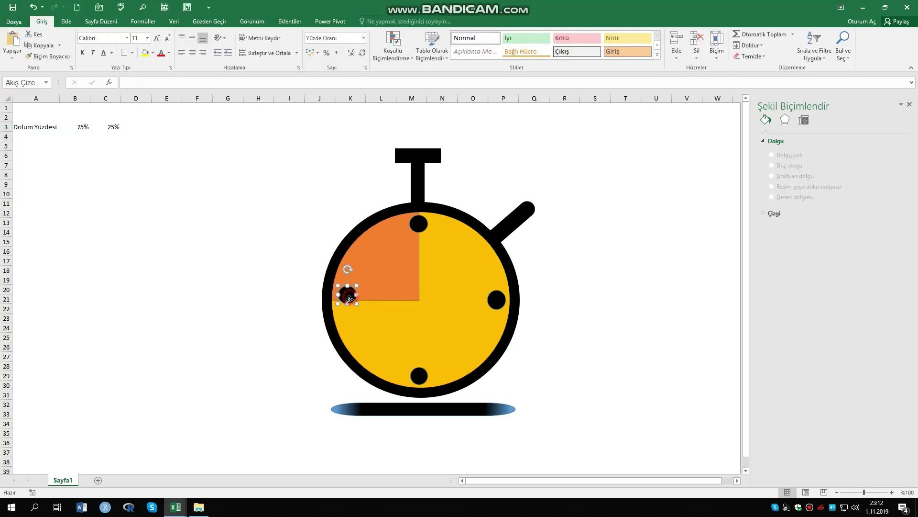
Select the stopwatch pie series and bring up its shape formatting options.
{"action": "left_click", "coordinate": [246, 248]}
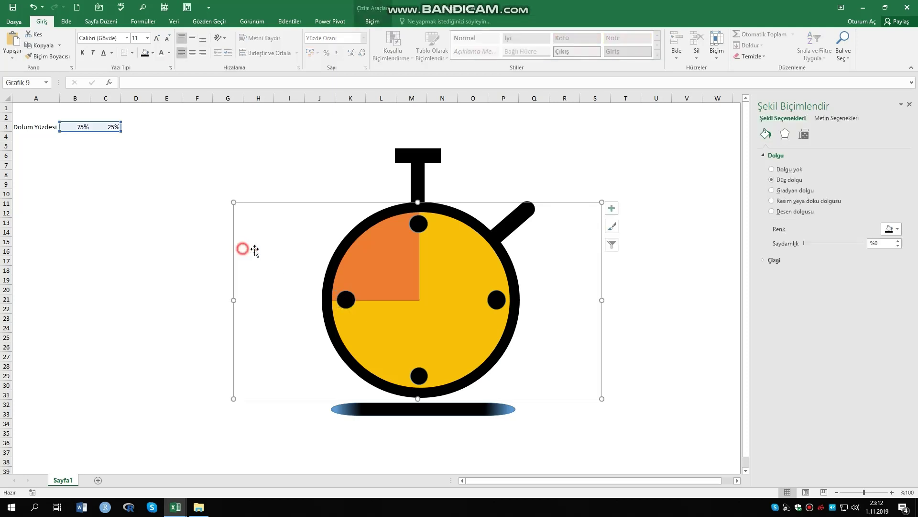
{"action": "left_click", "coordinate": [564, 146]}
{"action": "left_click", "coordinate": [679, 278]}
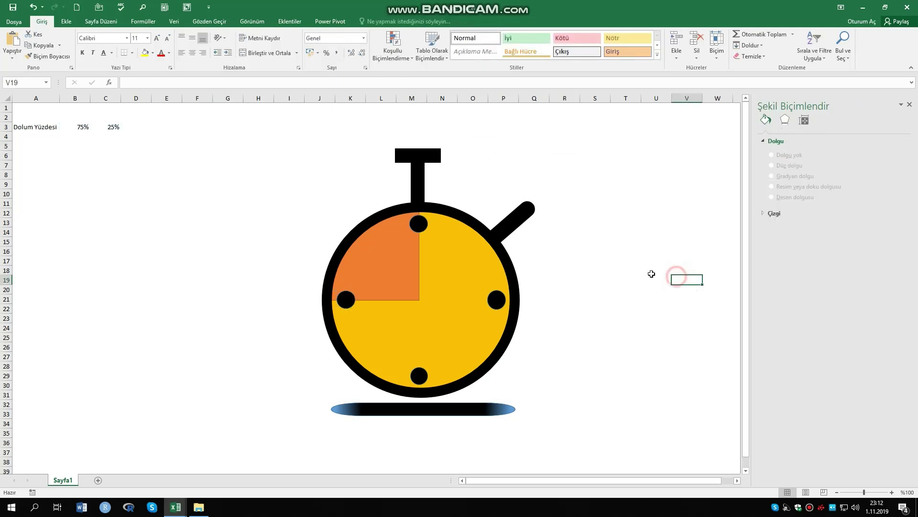
{"action": "left_click", "coordinate": [653, 254]}
{"action": "left_click", "coordinate": [648, 375]}
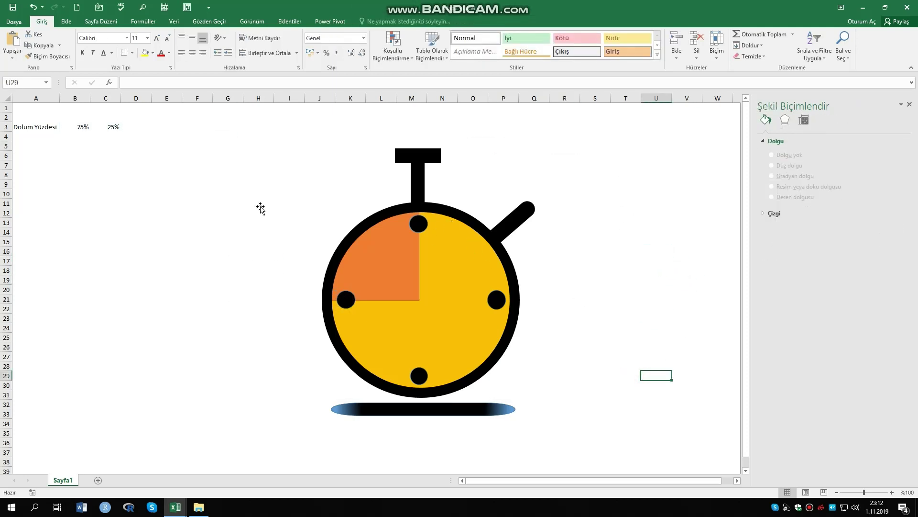
{"action": "left_click", "coordinate": [278, 257]}
{"action": "left_click", "coordinate": [460, 253]}
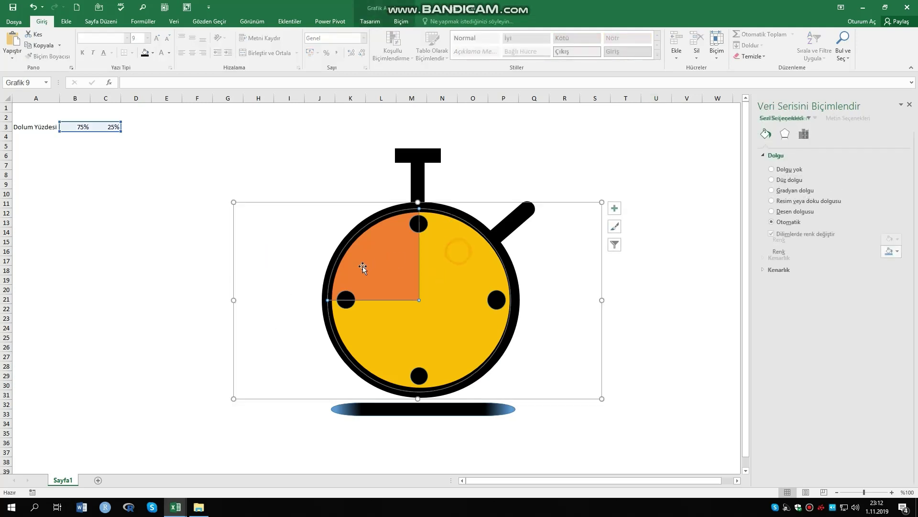
{"action": "left_click", "coordinate": [373, 268]}
{"action": "left_click", "coordinate": [123, 245]}
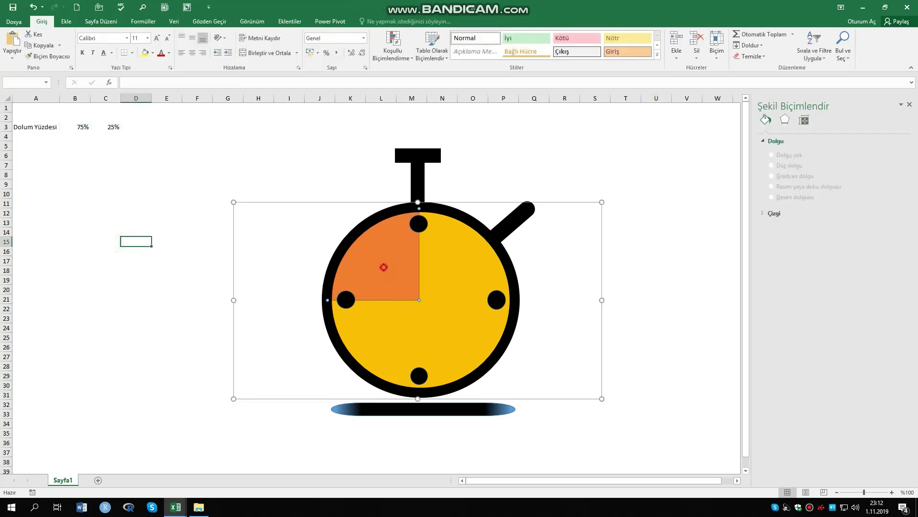
{"action": "left_click", "coordinate": [383, 266]}
{"action": "left_click", "coordinate": [401, 21]}
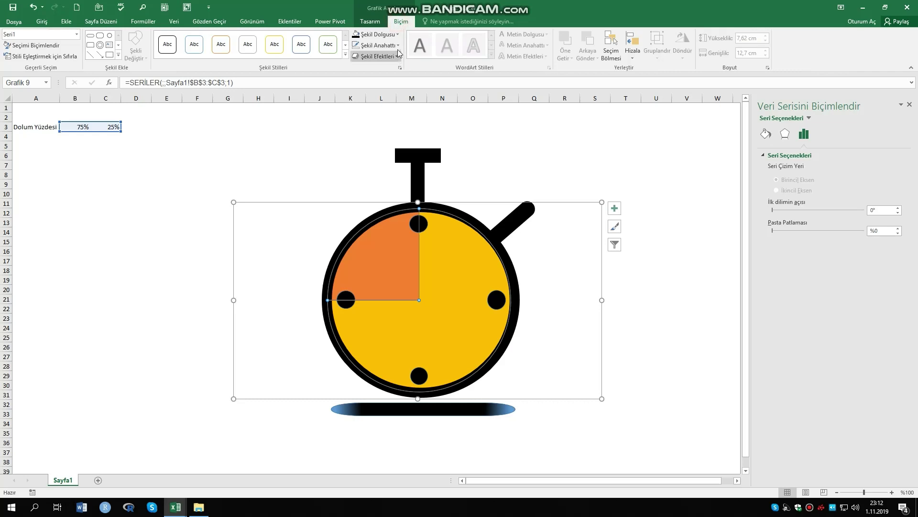
Fill both pie slices white, then undo it.
{"action": "left_click", "coordinate": [380, 44]}
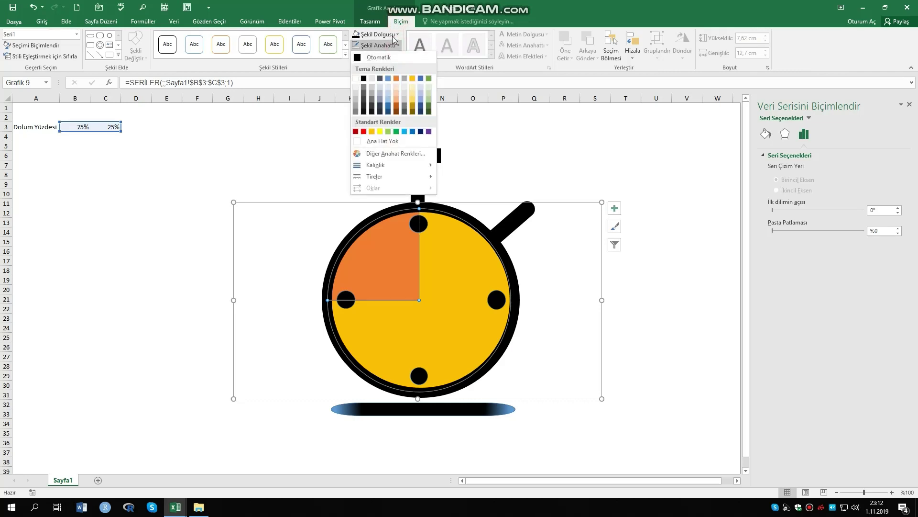
{"action": "left_click", "coordinate": [395, 34]}
{"action": "left_click", "coordinate": [355, 68]}
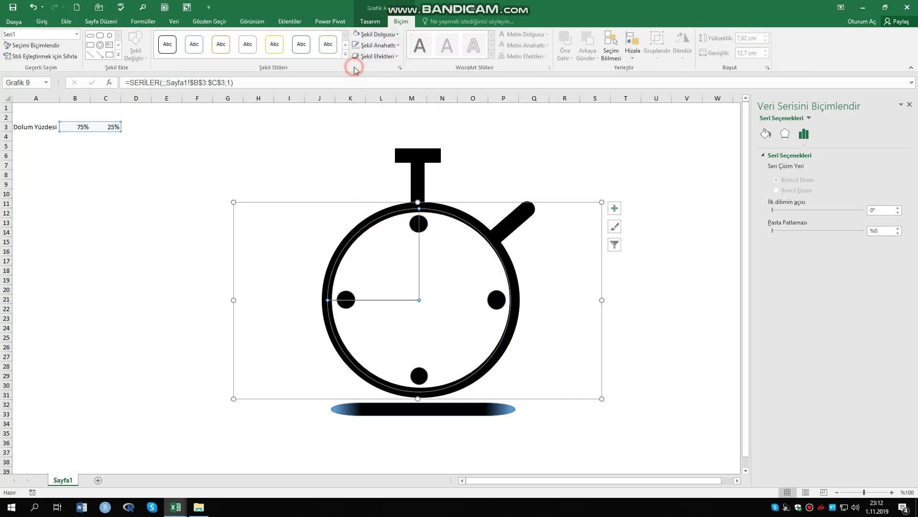
{"action": "left_click", "coordinate": [577, 164]}
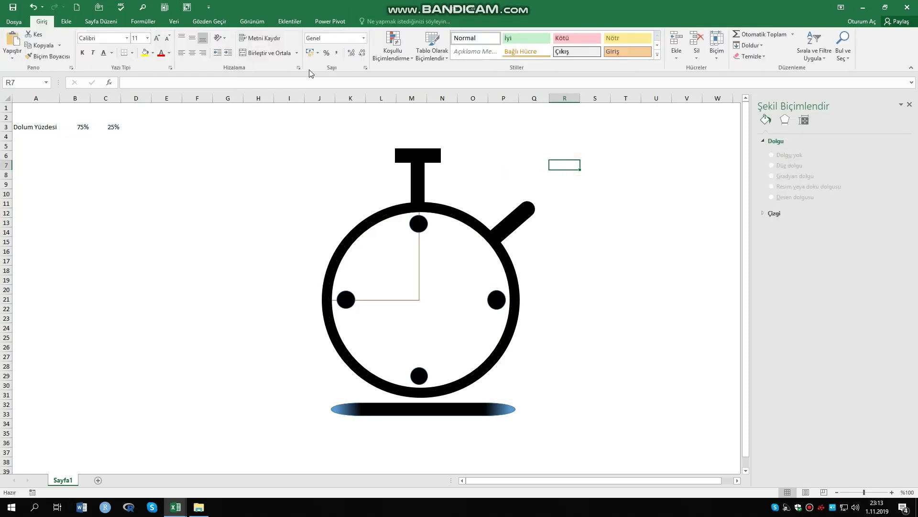
{"action": "left_click", "coordinate": [33, 7]}
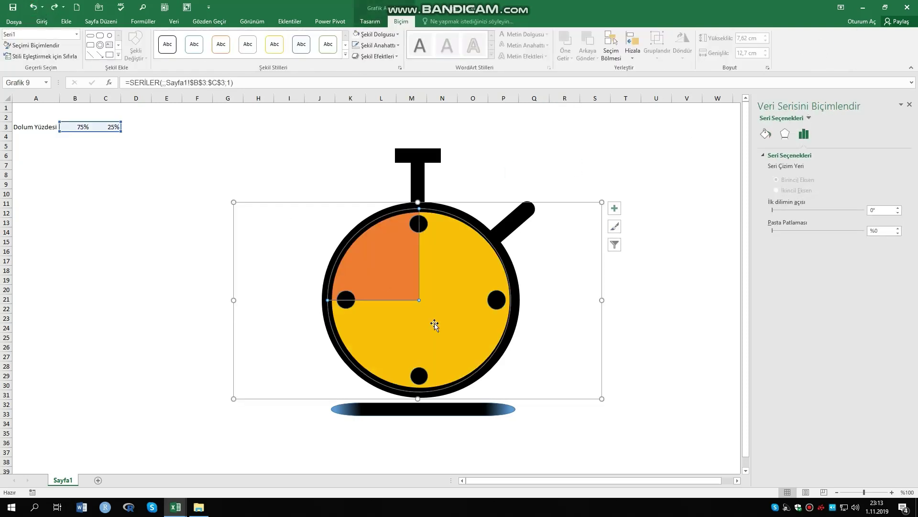
Fill only the orange 25% slice white and close the formatting pane.
{"action": "left_click", "coordinate": [380, 258]}
{"action": "right_click", "coordinate": [380, 258]}
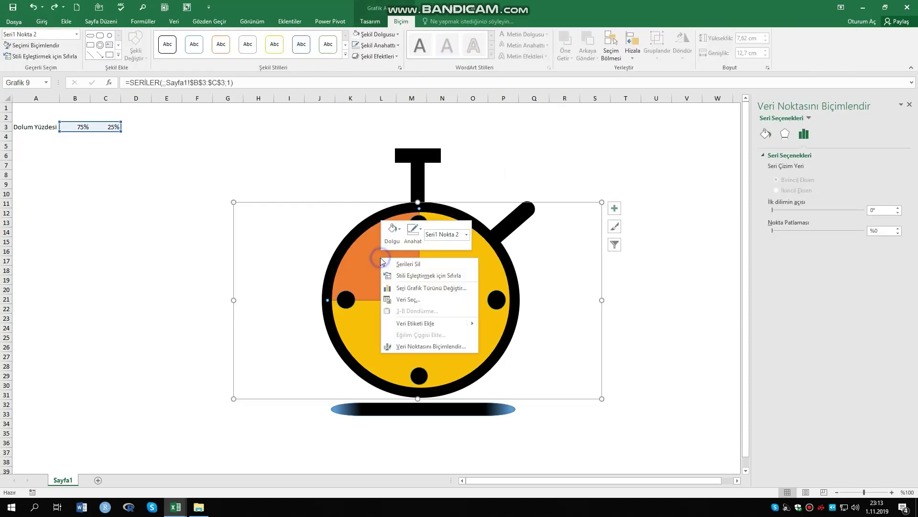
{"action": "left_click", "coordinate": [395, 238]}
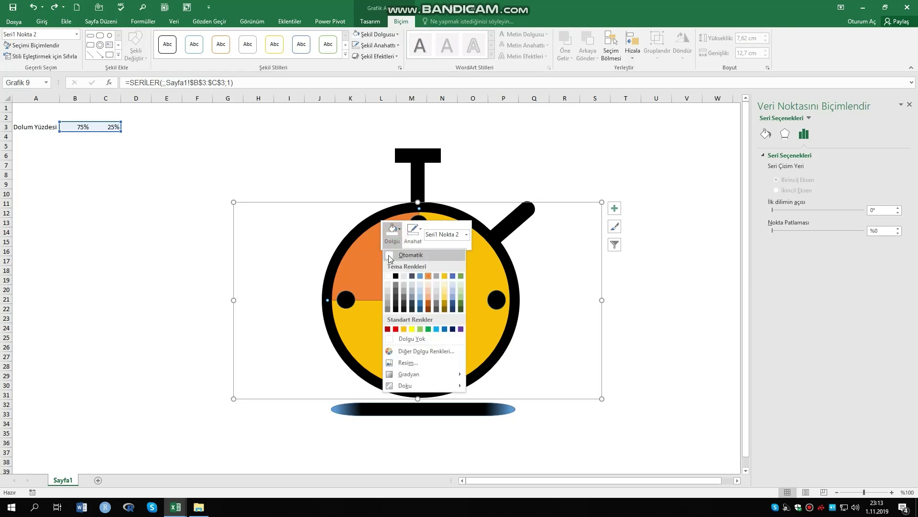
{"action": "left_click", "coordinate": [387, 275]}
{"action": "left_click", "coordinate": [156, 268]}
{"action": "left_click", "coordinate": [654, 185]}
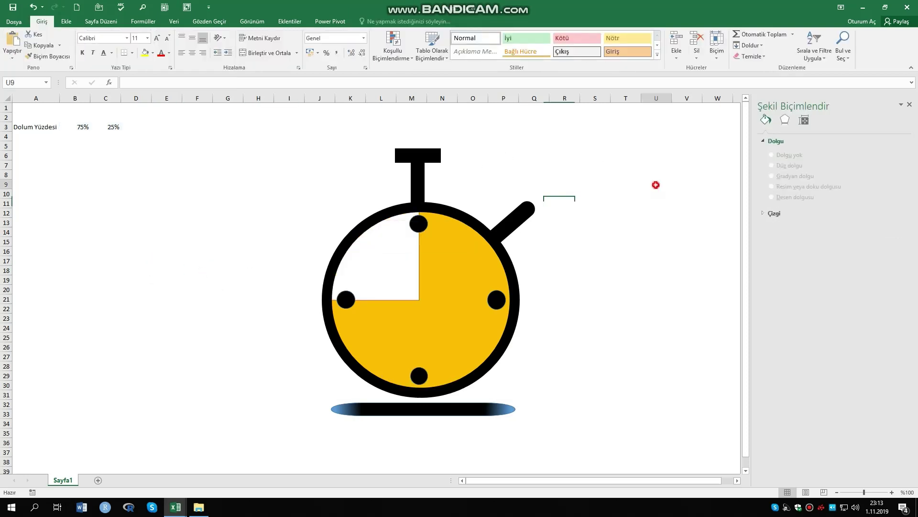
{"action": "left_click", "coordinate": [910, 104]}
{"action": "left_click", "coordinate": [644, 292]}
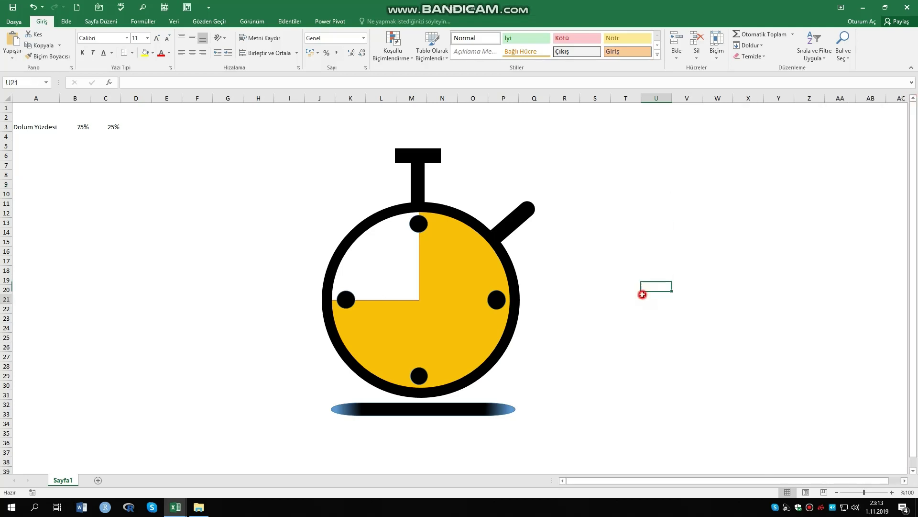
{"action": "left_click", "coordinate": [677, 220]}
{"action": "left_click", "coordinate": [616, 281]}
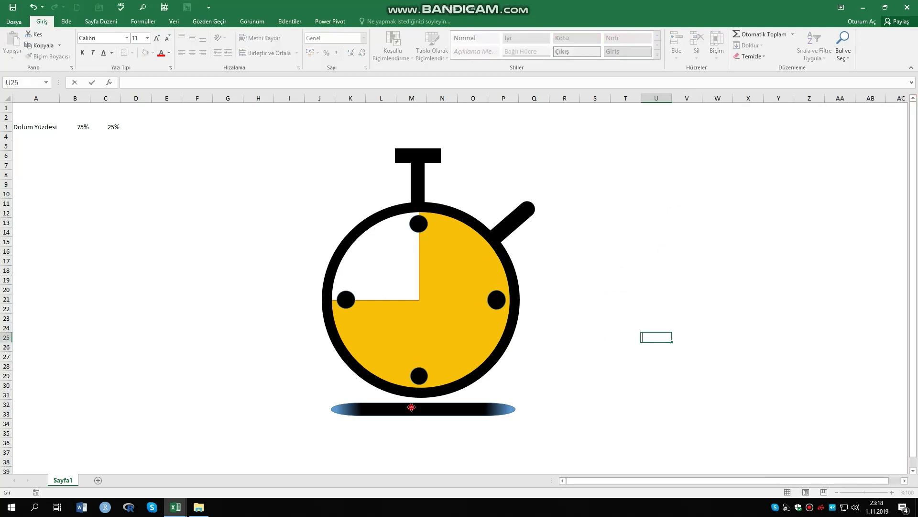
Check the shadow ellipse, then select the pie series.
{"action": "left_click", "coordinate": [411, 407]}
{"action": "left_click", "coordinate": [420, 414]}
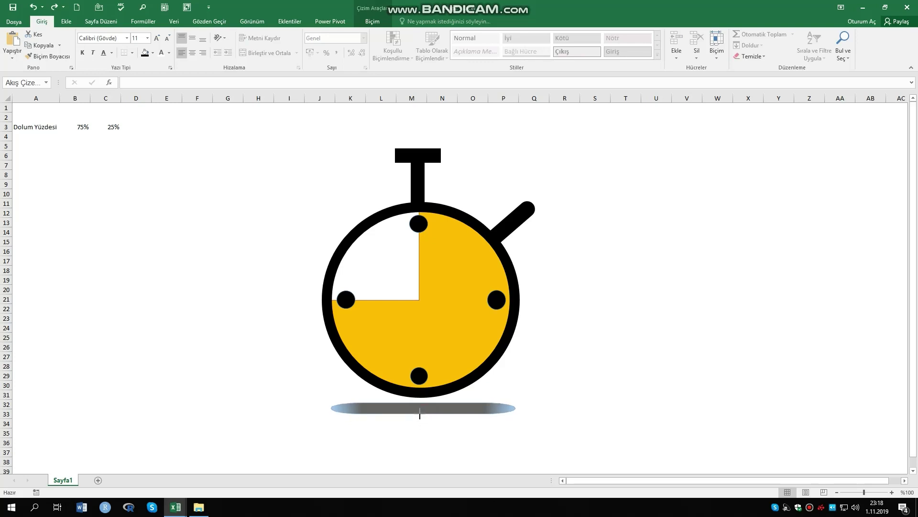
{"action": "left_click", "coordinate": [612, 356]}
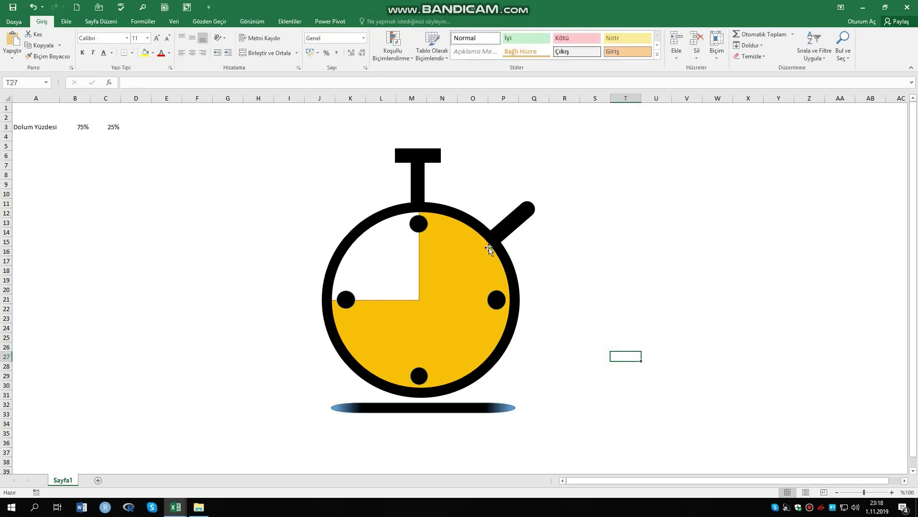
{"action": "left_click", "coordinate": [459, 263]}
{"action": "right_click", "coordinate": [453, 264]}
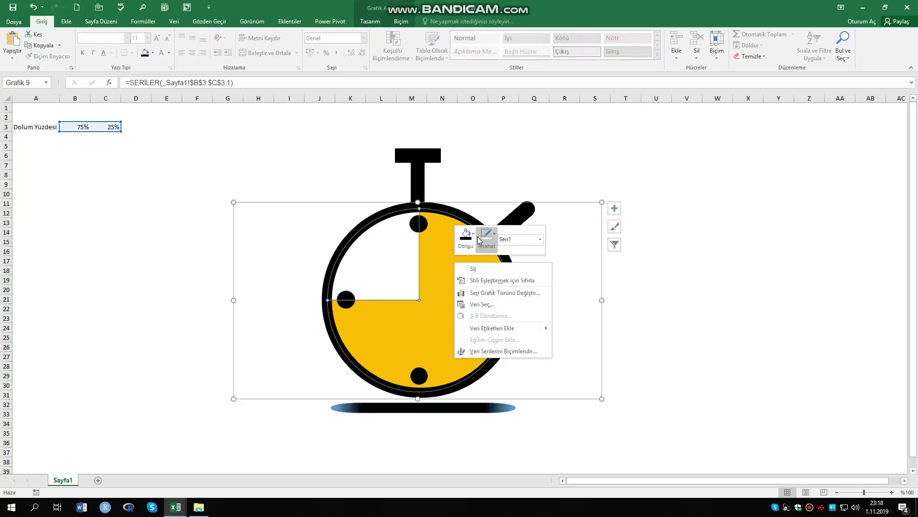
{"action": "left_click", "coordinate": [430, 336]}
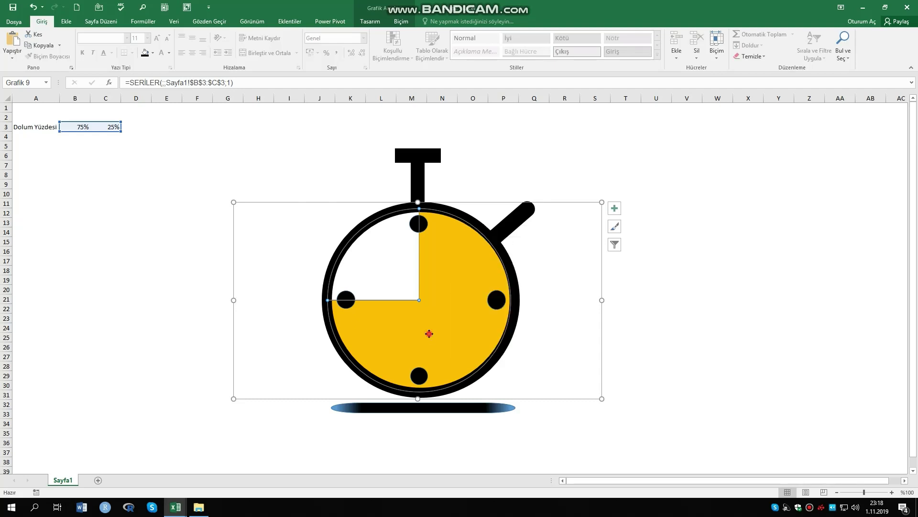
Fill the yellow 75% slice light blue and deselect the chart.
{"action": "right_click", "coordinate": [450, 262]}
{"action": "left_click", "coordinate": [442, 259]}
{"action": "right_click", "coordinate": [443, 257]}
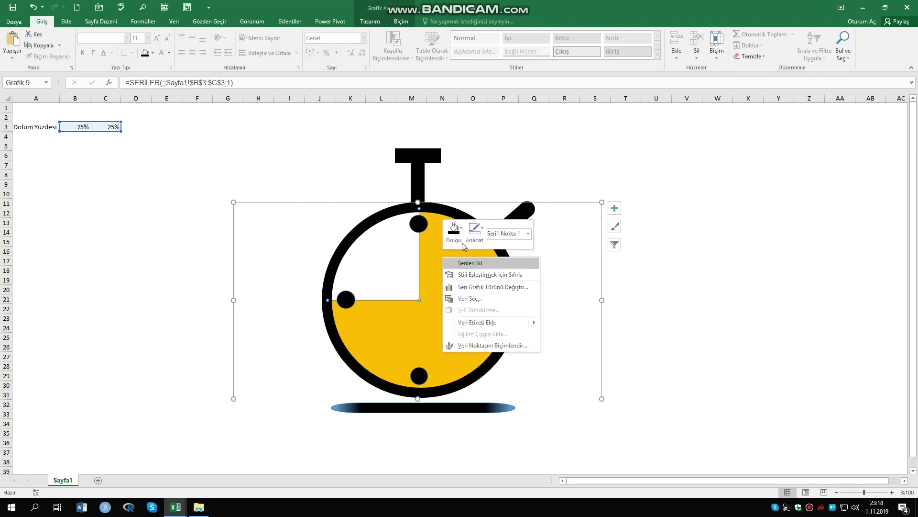
{"action": "left_click", "coordinate": [463, 244]}
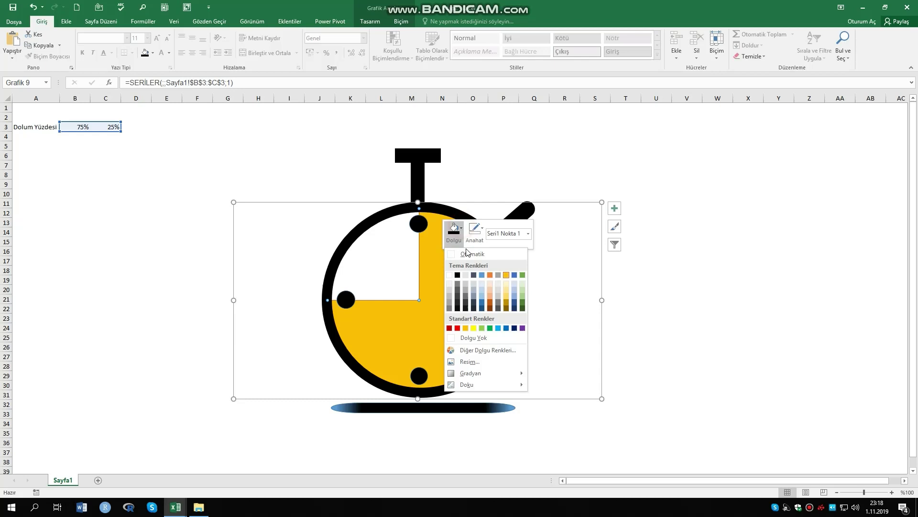
{"action": "left_click", "coordinate": [482, 289]}
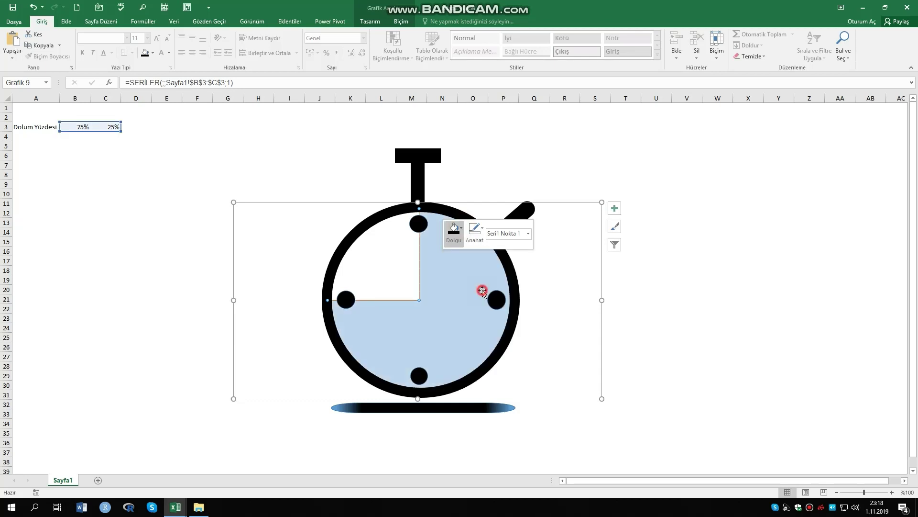
{"action": "left_click", "coordinate": [749, 269]}
{"action": "left_click", "coordinate": [638, 263]}
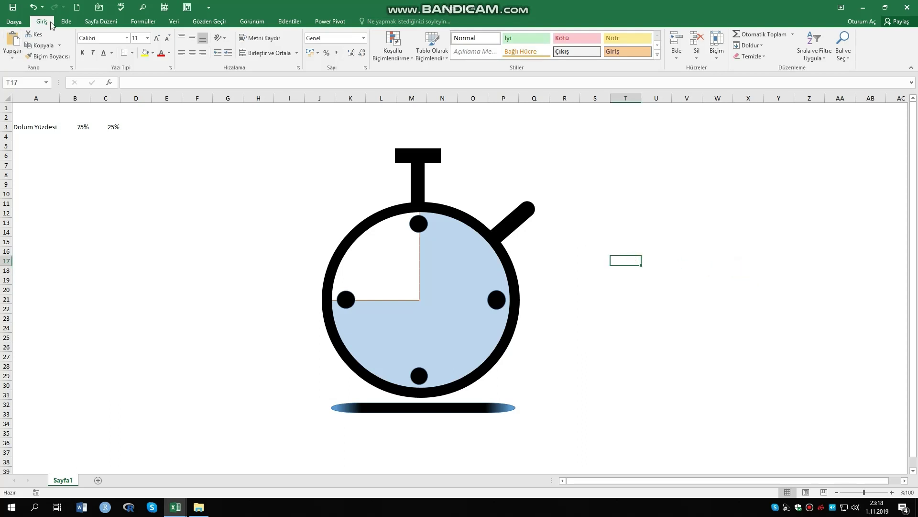
{"action": "left_click", "coordinate": [68, 22]}
Draw a small flowchart circle at the dial centre, set its outline and fill it black.
{"action": "left_click", "coordinate": [145, 54]}
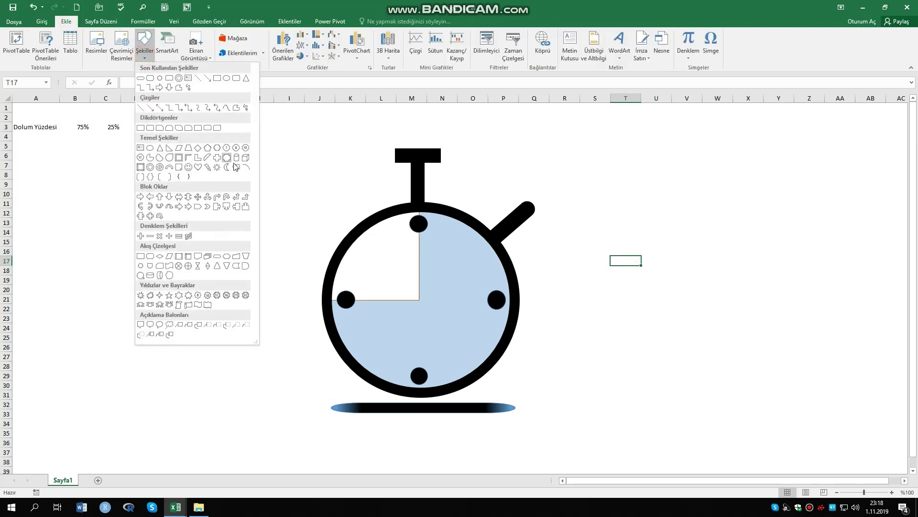
{"action": "left_click", "coordinate": [141, 266]}
{"action": "mouse_move", "coordinate": [195, 240]}
{"action": "left_mouse_down"}
{"action": "mouse_move", "coordinate": [211, 256]}
{"action": "mouse_move", "coordinate": [429, 305]}
{"action": "left_mouse_up"}
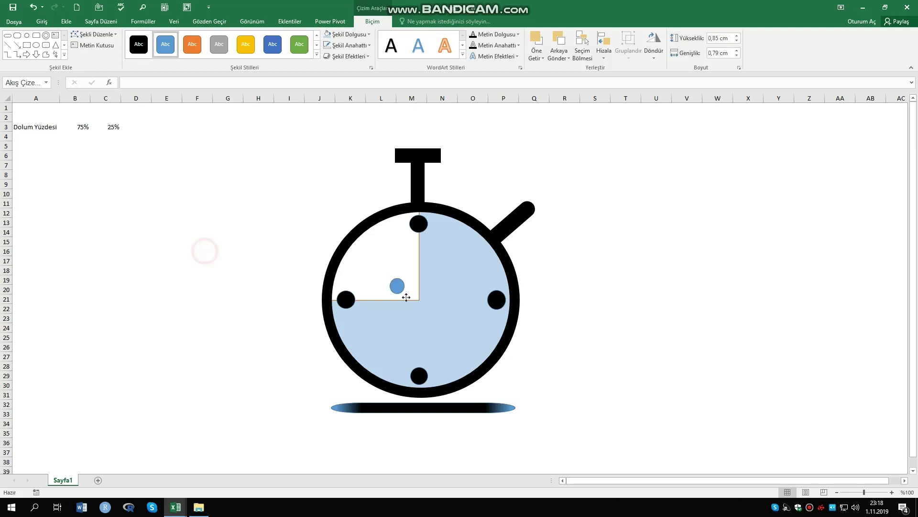
{"action": "left_click", "coordinate": [369, 34]}
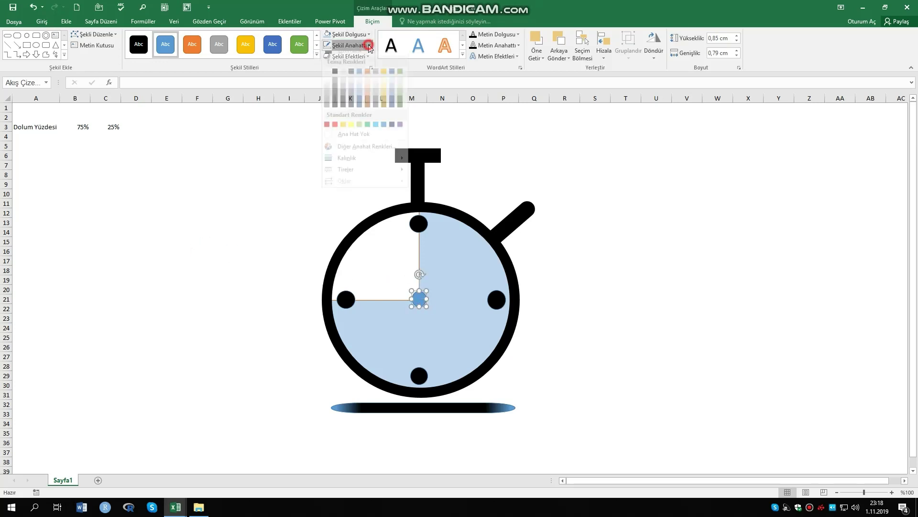
{"action": "left_click", "coordinate": [330, 143]}
{"action": "left_click", "coordinate": [369, 35]}
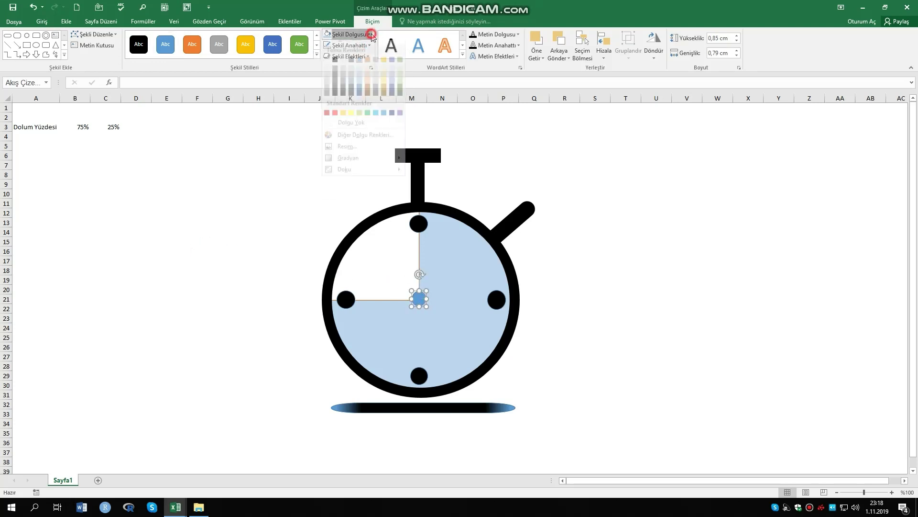
{"action": "left_click", "coordinate": [337, 68]}
{"action": "left_click", "coordinate": [677, 241]}
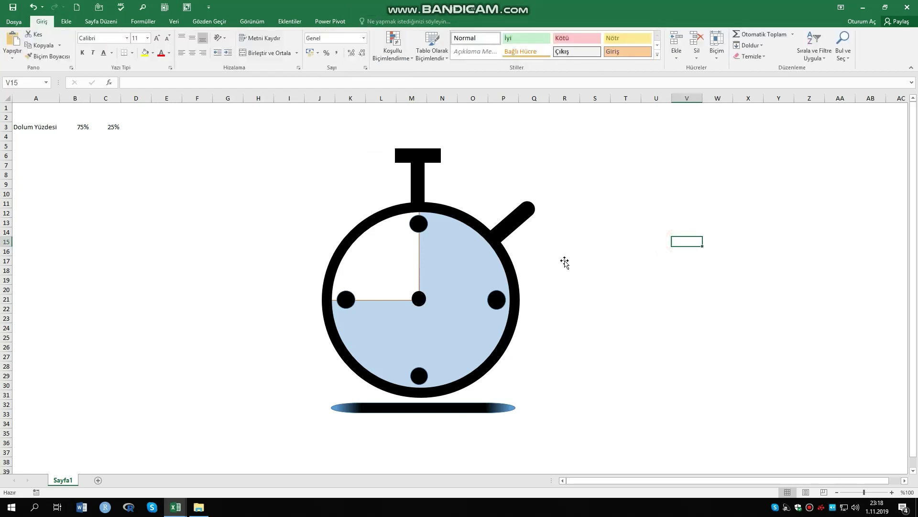
{"action": "left_click", "coordinate": [642, 270]}
{"action": "left_click", "coordinate": [65, 23]}
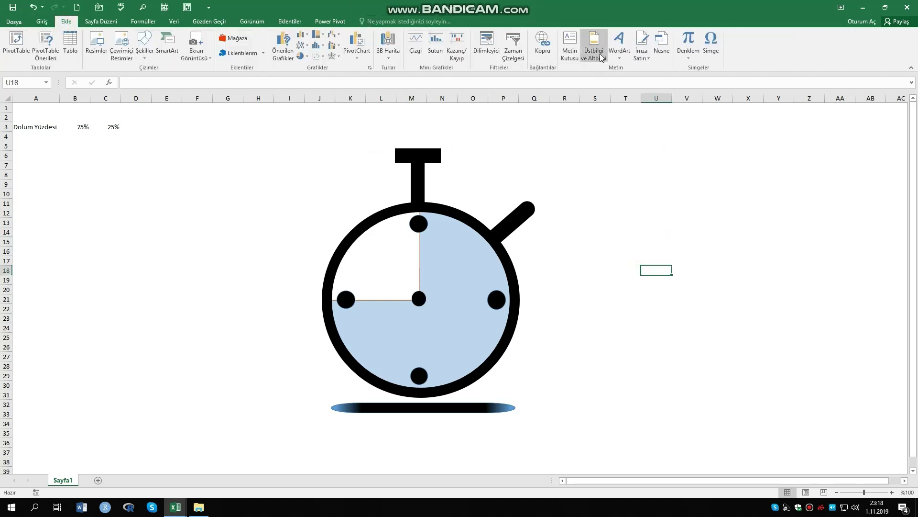
Insert a plain-style WordArt box and move it to the upper right of the stopwatch.
{"action": "left_click", "coordinate": [619, 48]}
{"action": "left_click", "coordinate": [622, 78]}
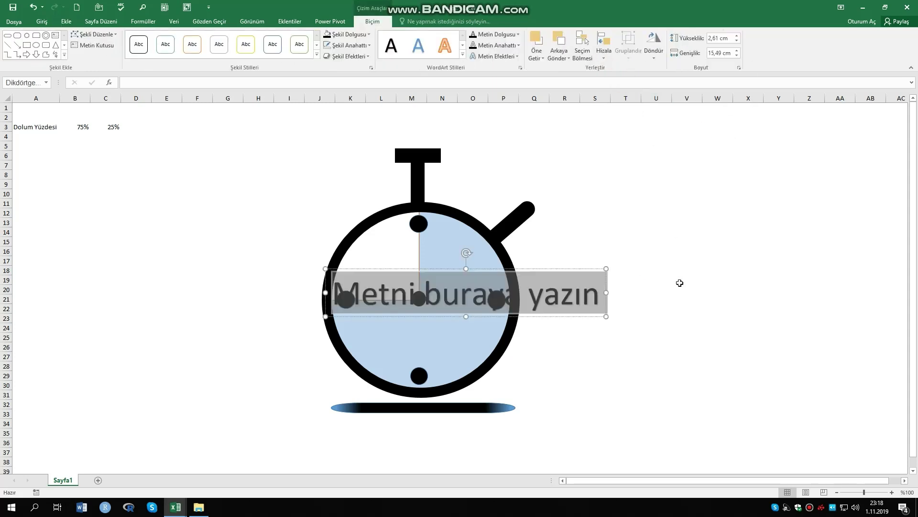
{"action": "left_click_drag", "start_coordinate": [511, 272], "coordinate": [510, 269]}
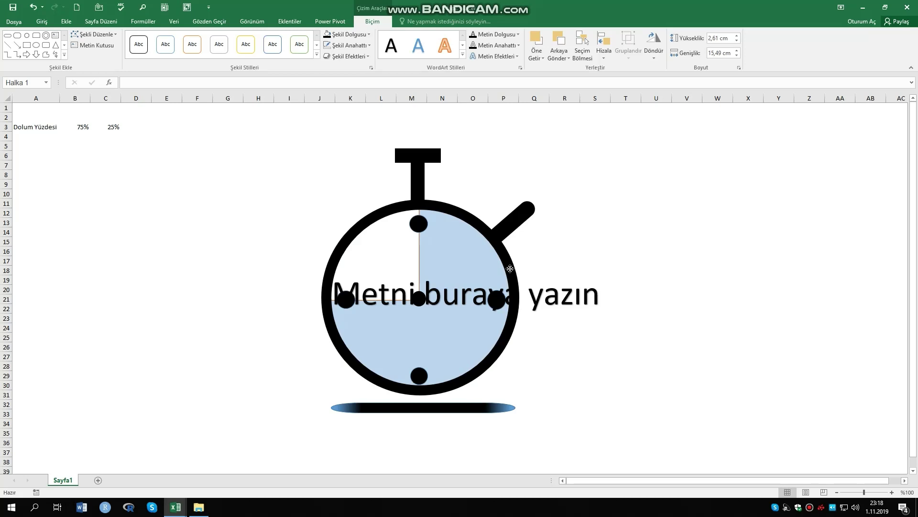
{"action": "left_click_drag", "start_coordinate": [509, 269], "coordinate": [512, 271]}
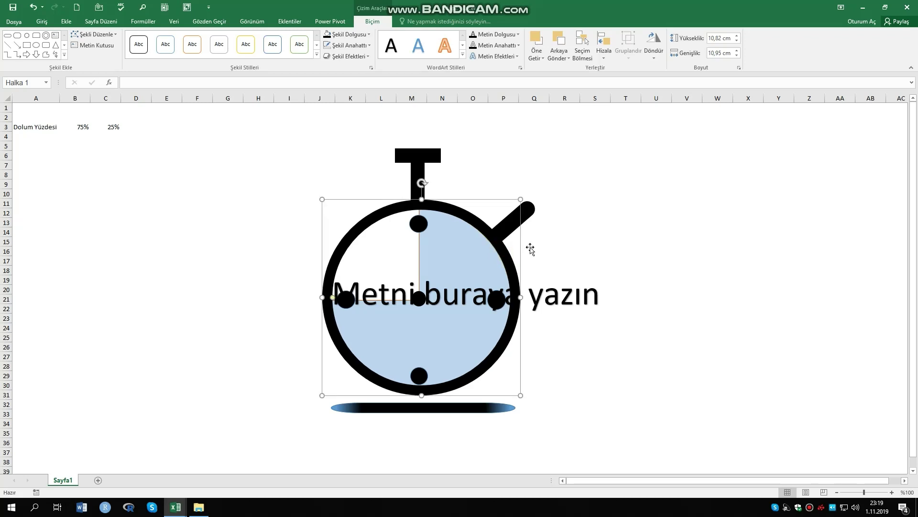
{"action": "left_click", "coordinate": [644, 228]}
{"action": "left_click", "coordinate": [574, 292]}
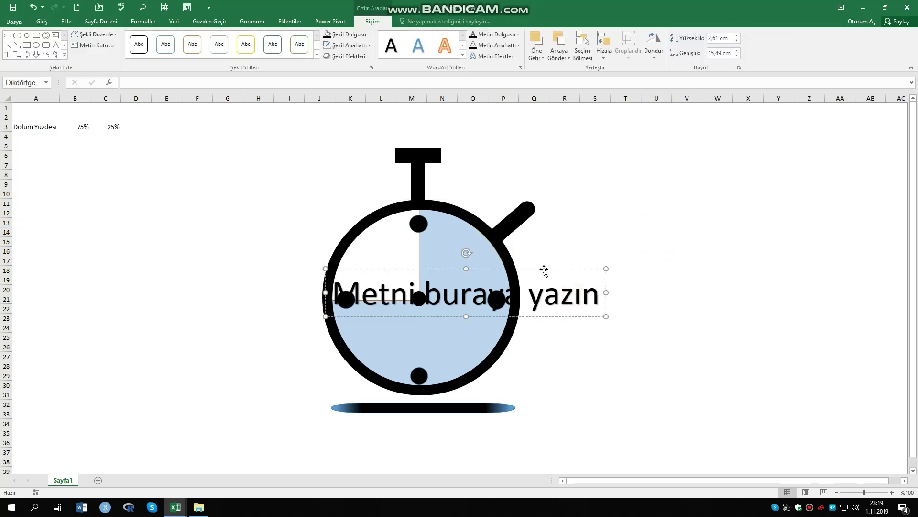
{"action": "left_click_drag", "start_coordinate": [544, 271], "coordinate": [795, 148]}
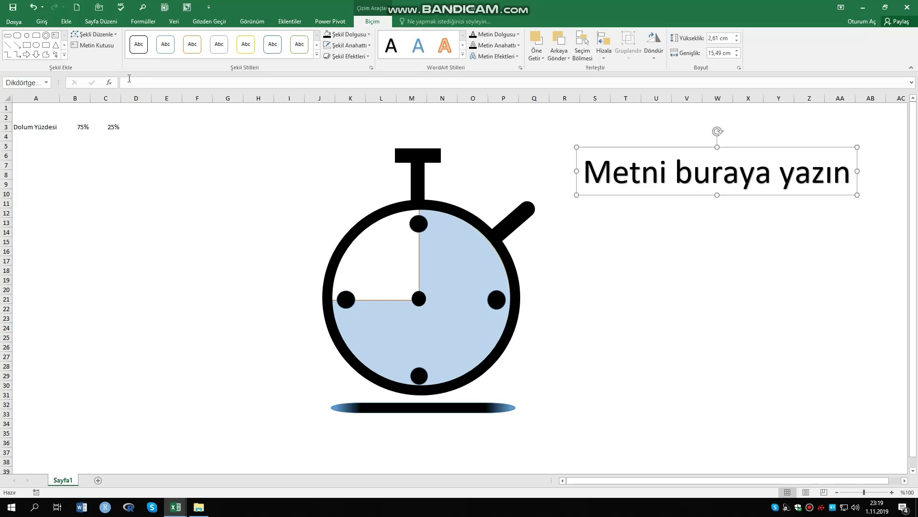
Link the text box to cell B3 with =$B$3 so it shows 75%.
{"action": "left_click", "coordinate": [134, 82]}
{"action": "type", "text": "="}
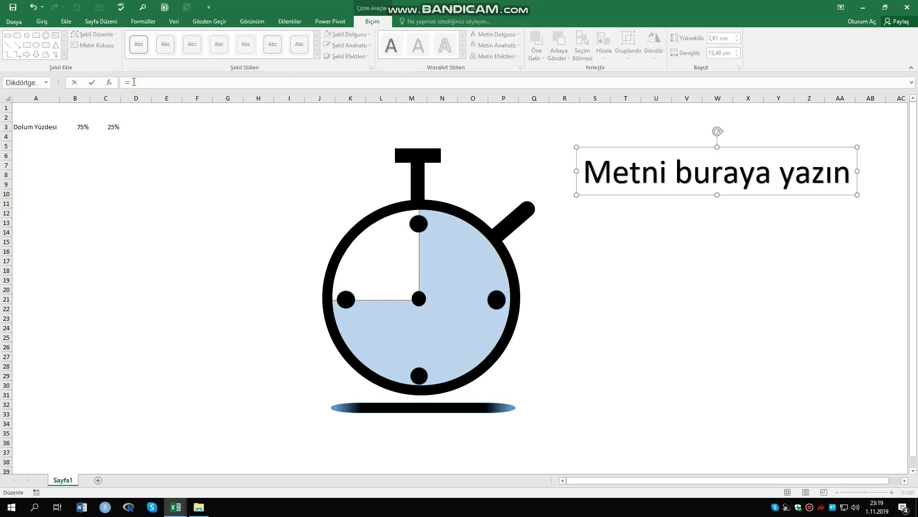
{"action": "left_click", "coordinate": [83, 126]}
{"action": "key", "text": "Return"}
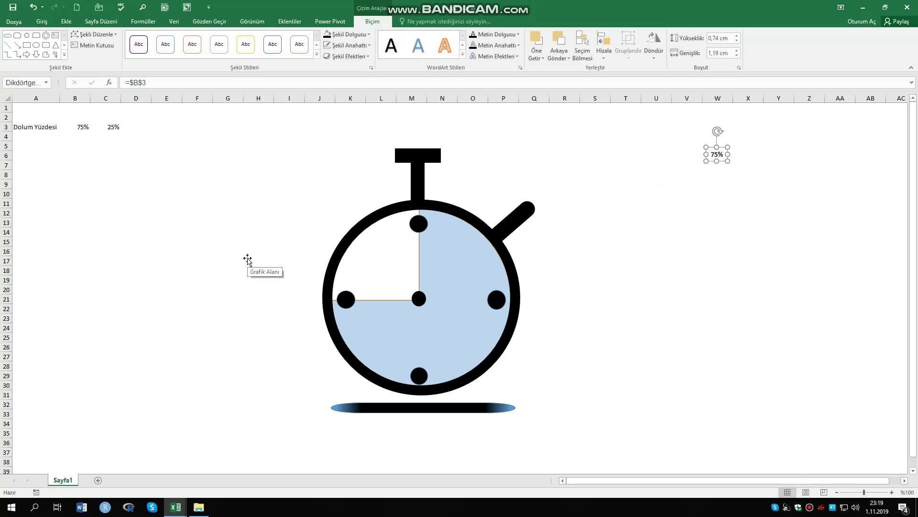
{"action": "left_click", "coordinate": [41, 22]}
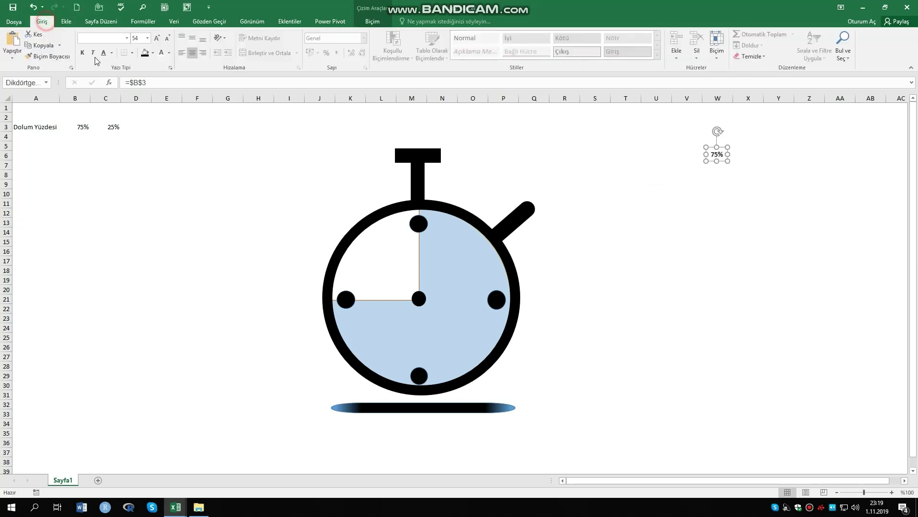
Make the percentage label 12 pt, bold and italic.
{"action": "left_click", "coordinate": [718, 154]}
{"action": "left_click", "coordinate": [148, 38]}
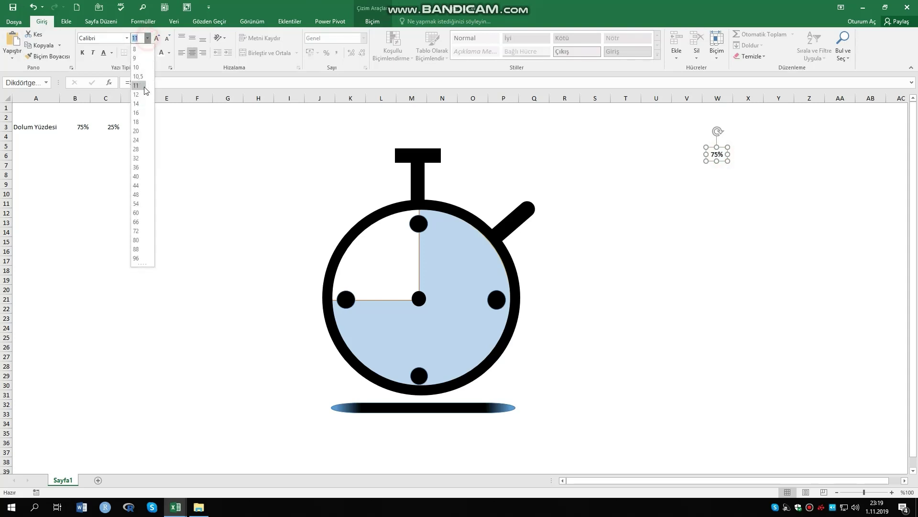
{"action": "left_click", "coordinate": [139, 91]}
{"action": "left_click", "coordinate": [82, 53]}
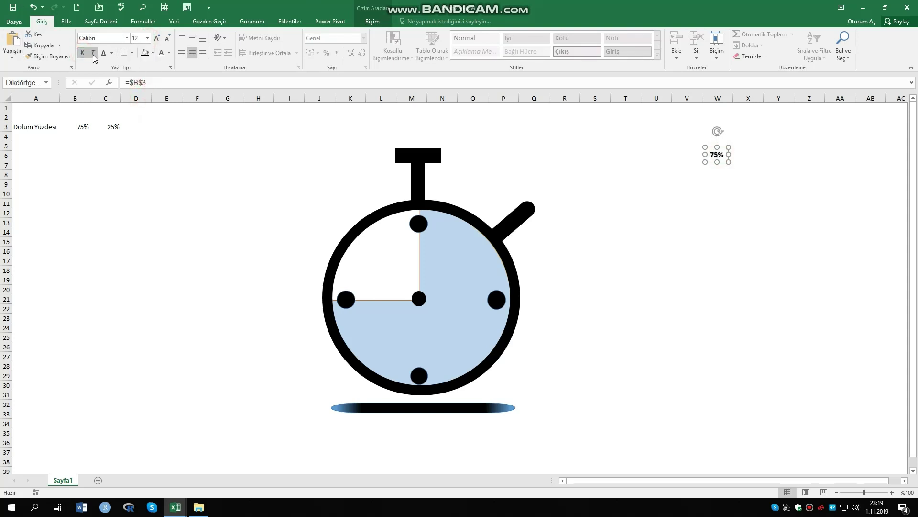
{"action": "left_click", "coordinate": [94, 56]}
Move the percentage label onto the centre of the stopwatch.
{"action": "left_click", "coordinate": [744, 288]}
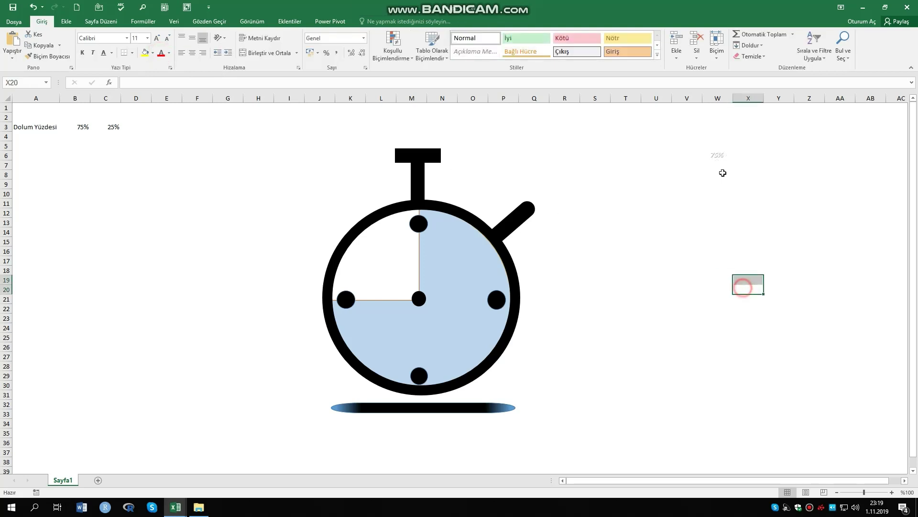
{"action": "left_click_drag", "start_coordinate": [716, 154], "coordinate": [426, 305]}
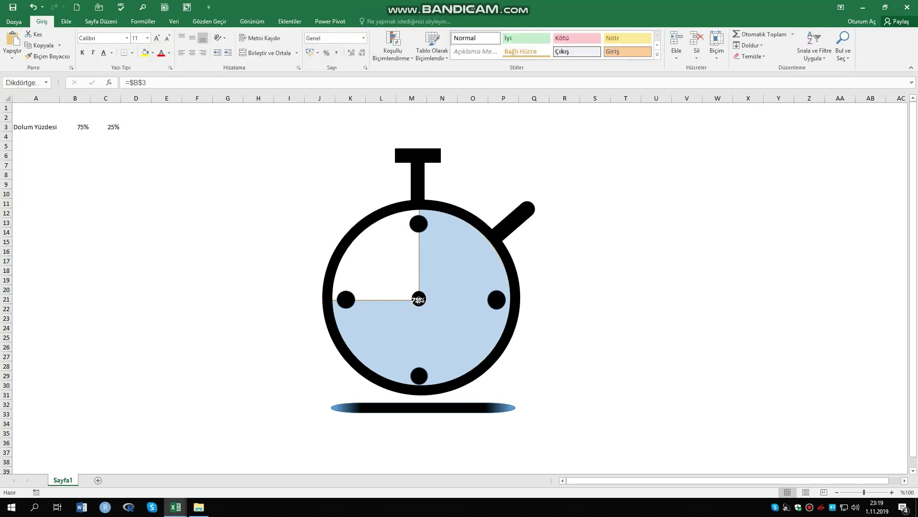
{"action": "left_click", "coordinate": [679, 260]}
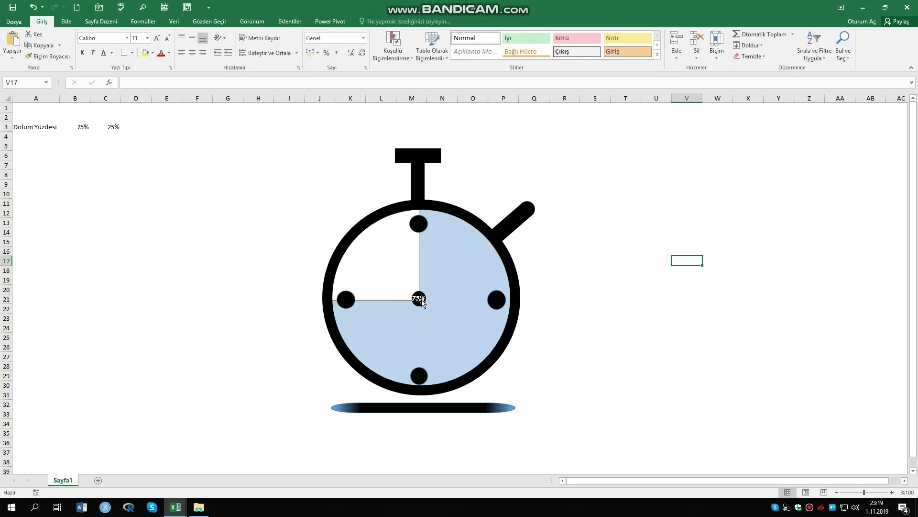
{"action": "left_click", "coordinate": [417, 298]}
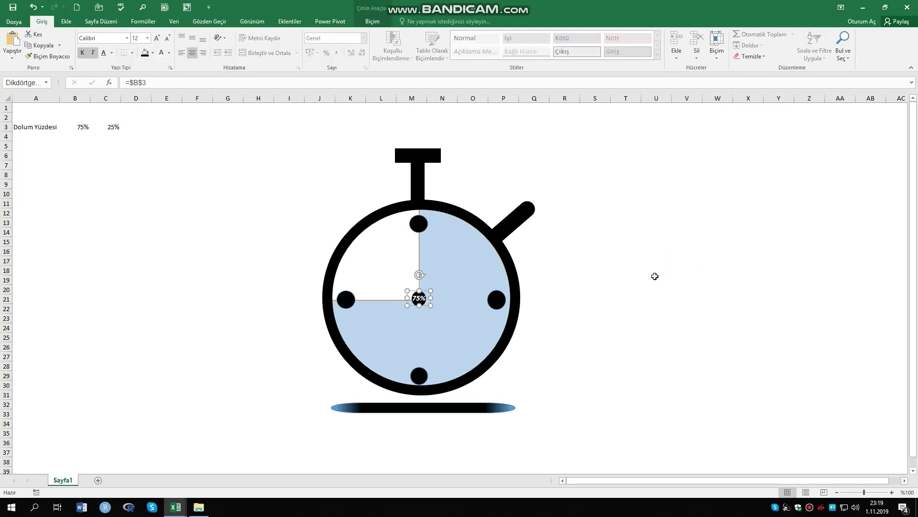
{"action": "left_click", "coordinate": [679, 261]}
{"action": "left_click", "coordinate": [679, 183]}
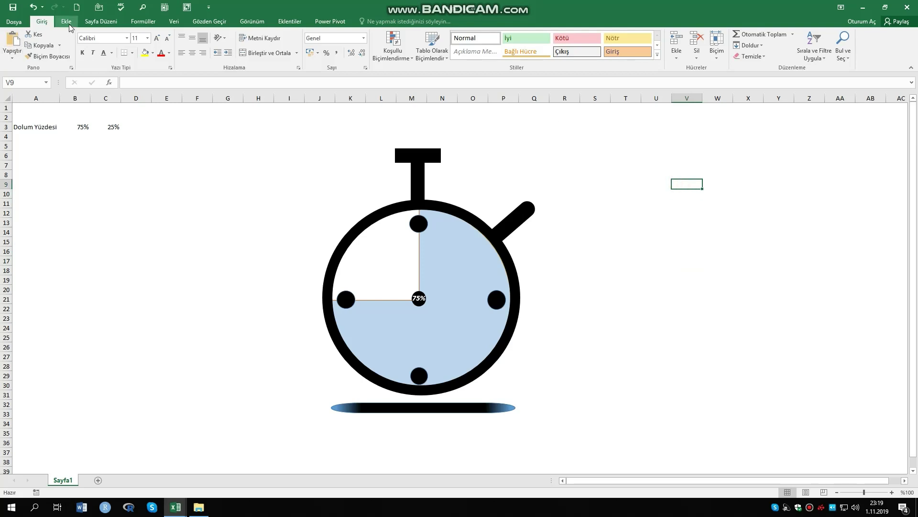
Set the fill percentage in B3 to 25%.
{"action": "left_click", "coordinate": [131, 185]}
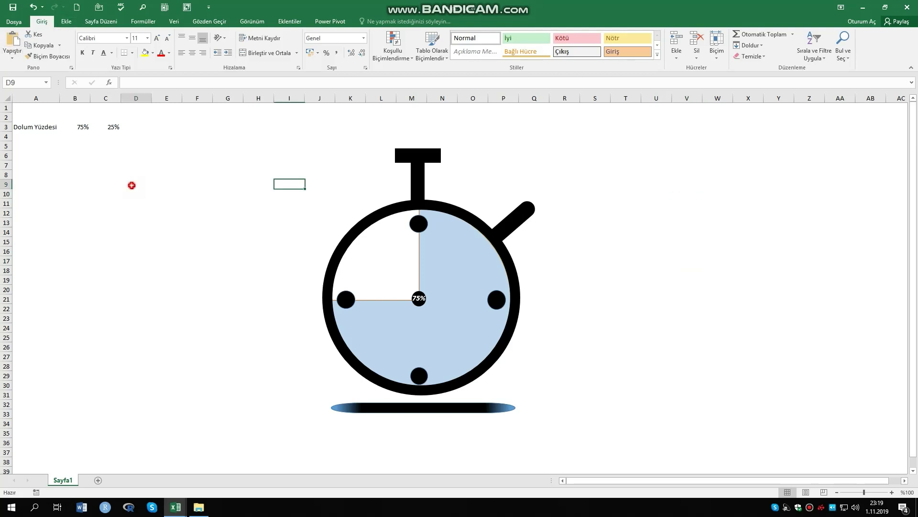
{"action": "left_click", "coordinate": [82, 127]}
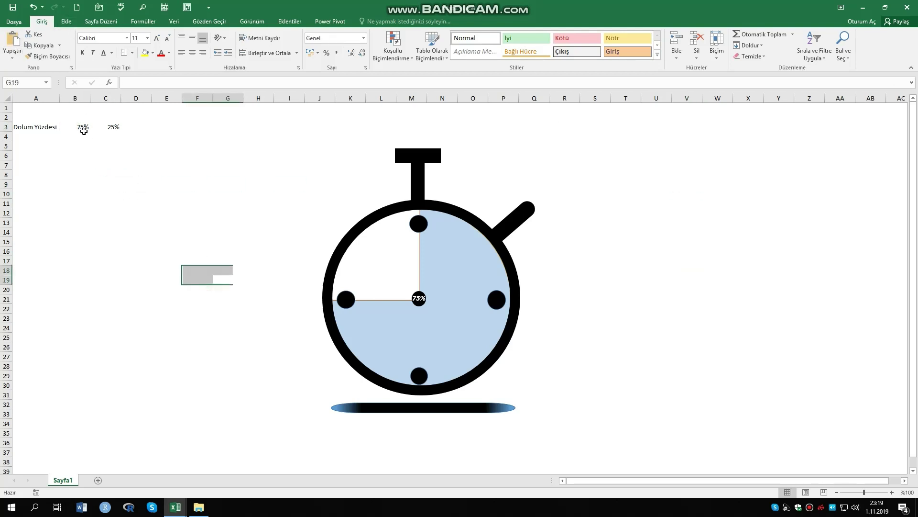
{"action": "type", "text": "25"}
{"action": "key", "text": "Return"}
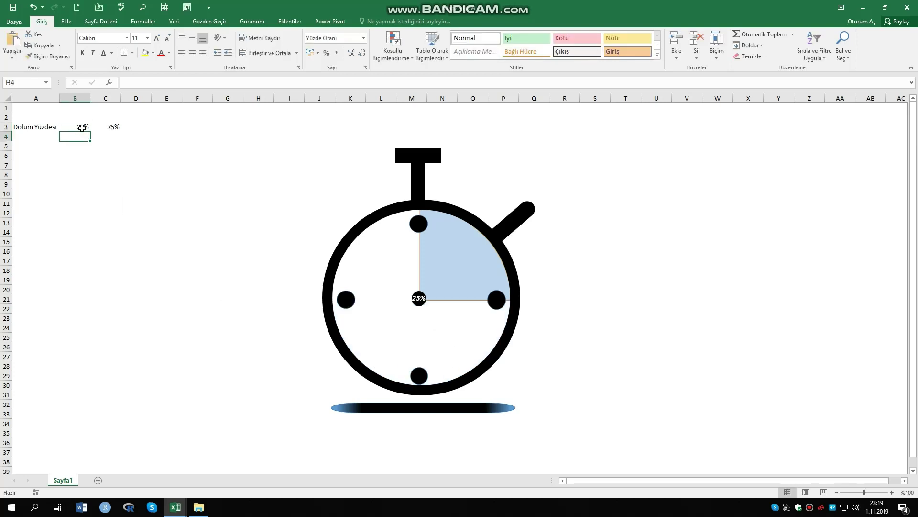
{"action": "left_click", "coordinate": [165, 203]}
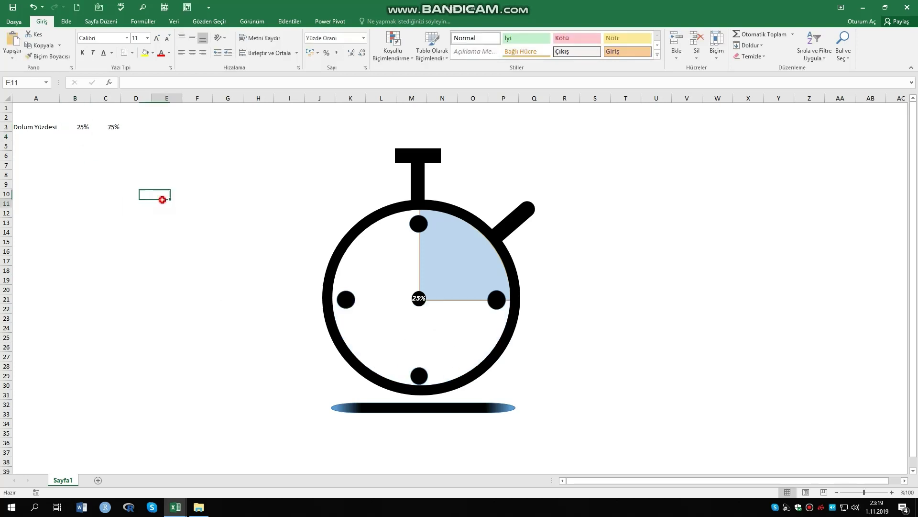
Insert a WordArt beside the stopwatch and replace its placeholder with 25%.
{"action": "left_click", "coordinate": [67, 22]}
{"action": "left_click", "coordinate": [619, 43]}
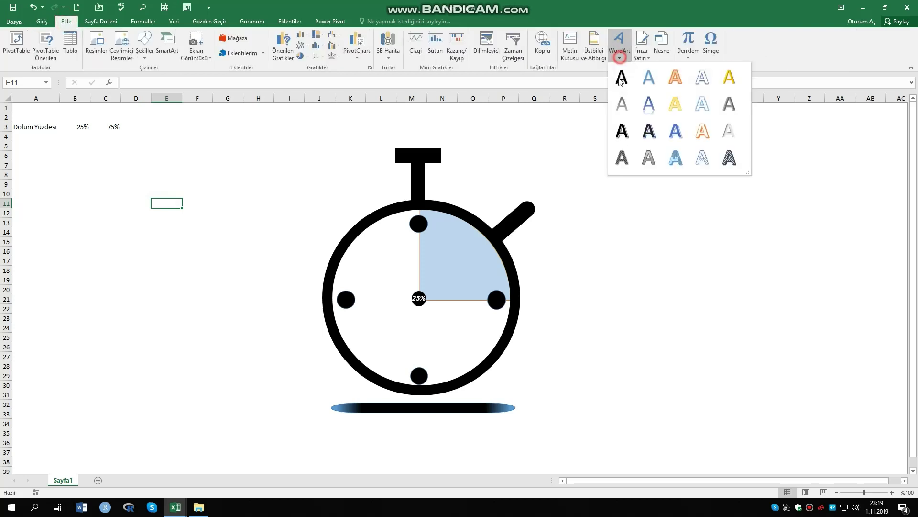
{"action": "left_click", "coordinate": [621, 86]}
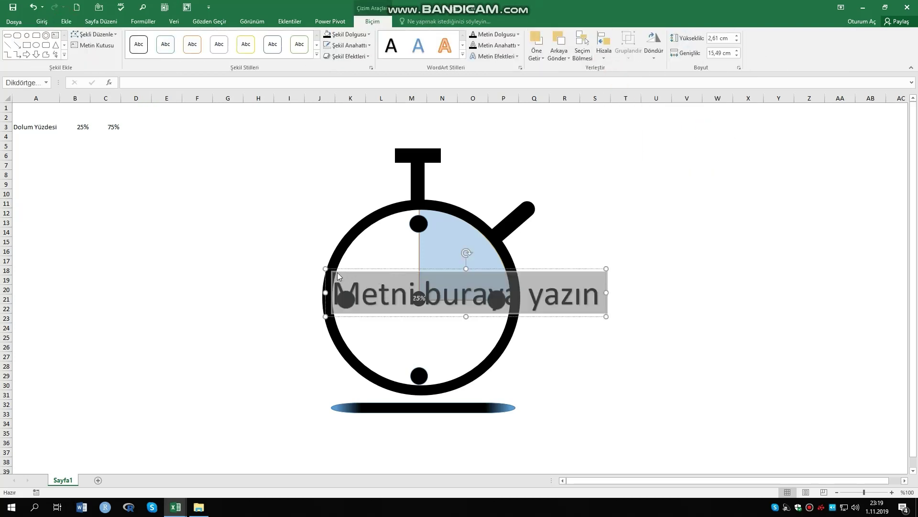
{"action": "left_click_drag", "start_coordinate": [349, 270], "coordinate": [656, 191]}
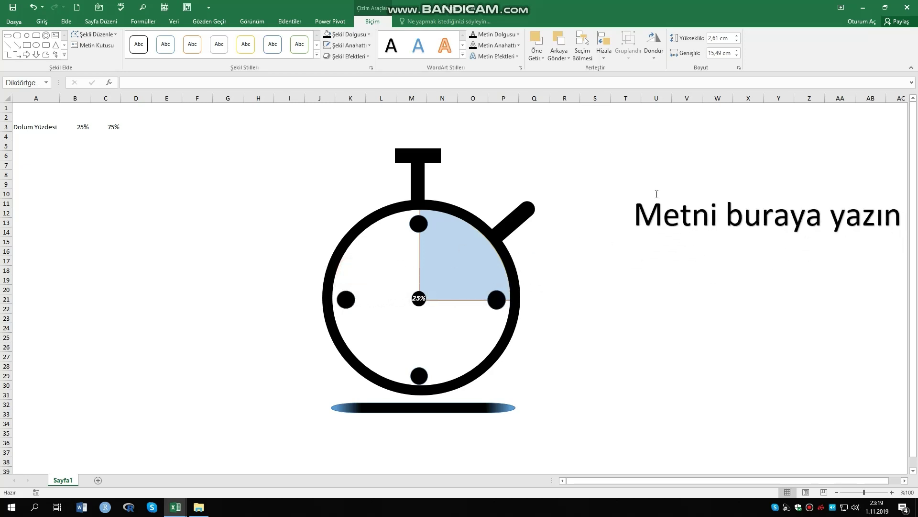
{"action": "left_click", "coordinate": [718, 219]}
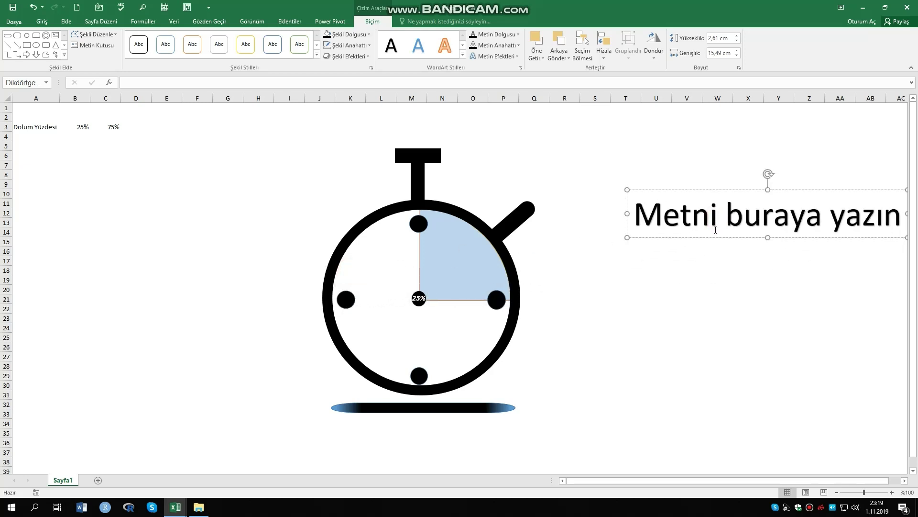
{"action": "key", "text": "BackSpace"}
{"action": "key", "text": "BackSpace"}
{"action": "key", "text": "BackSpace"}
{"action": "key", "text": "BackSpace"}
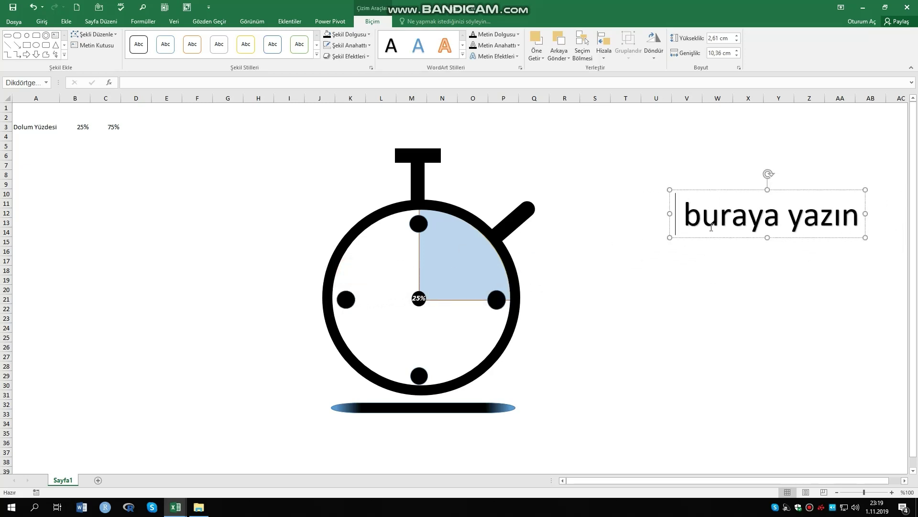
{"action": "key", "text": "Delete"}
{"action": "key", "text": "Delete"}
{"action": "key", "text": "Delete"}
{"action": "key", "text": "Delete"}
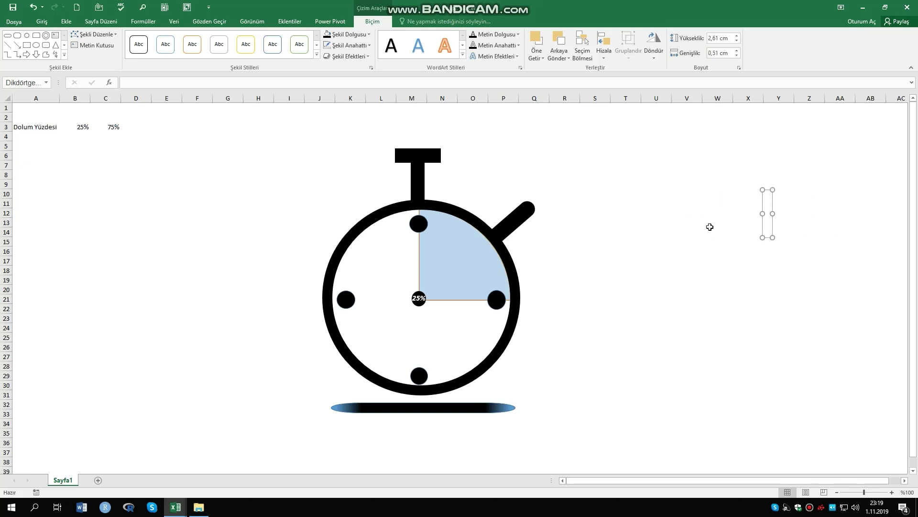
{"action": "type", "text": "25"}
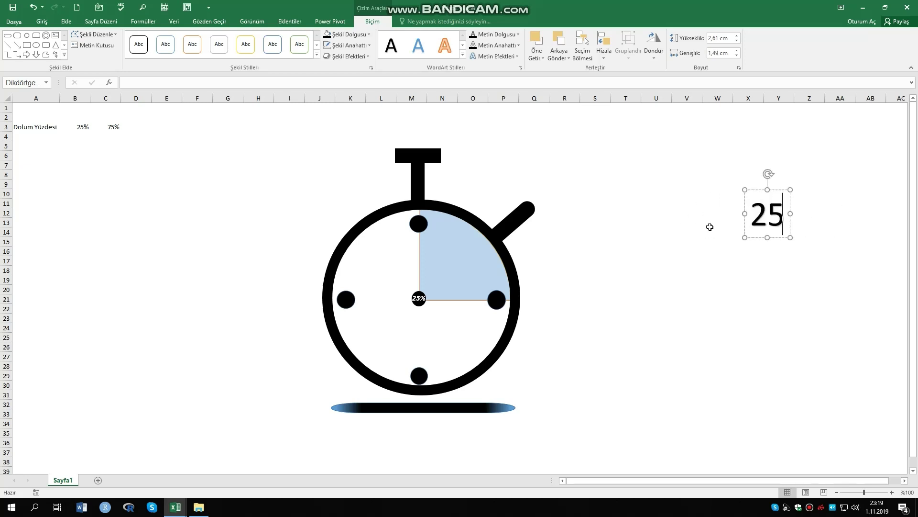
{"action": "type", "text": "%"}
{"action": "left_click", "coordinate": [718, 356]}
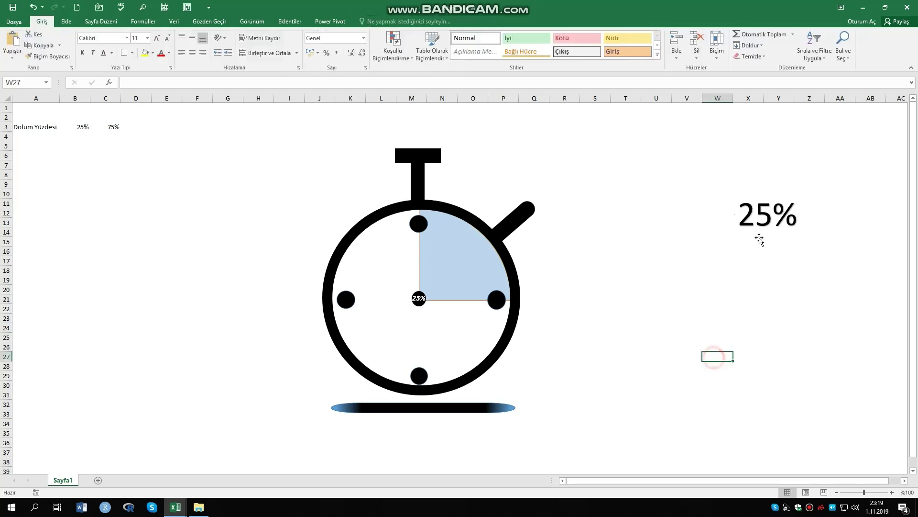
Copy the centre label's formatting onto the new 25% WordArt with Format Painter.
{"action": "left_click", "coordinate": [755, 215]}
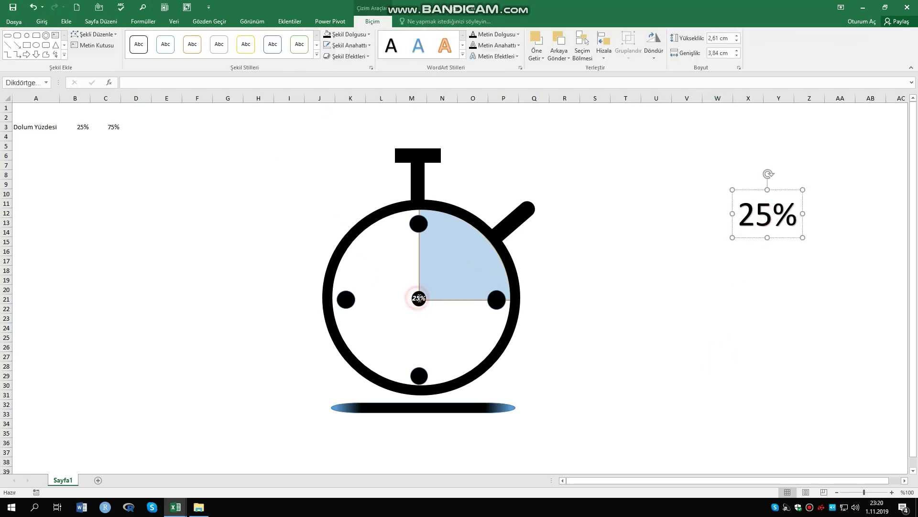
{"action": "left_click", "coordinate": [685, 297]}
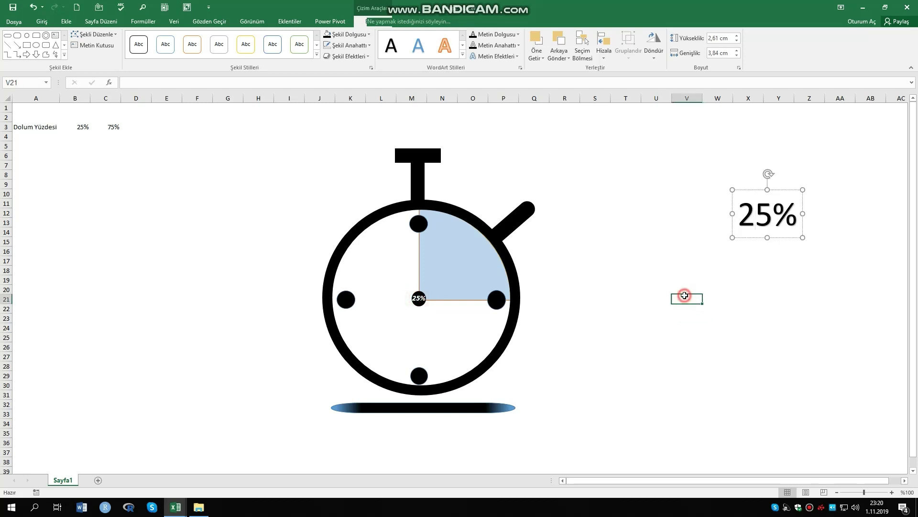
{"action": "left_click", "coordinate": [768, 216]}
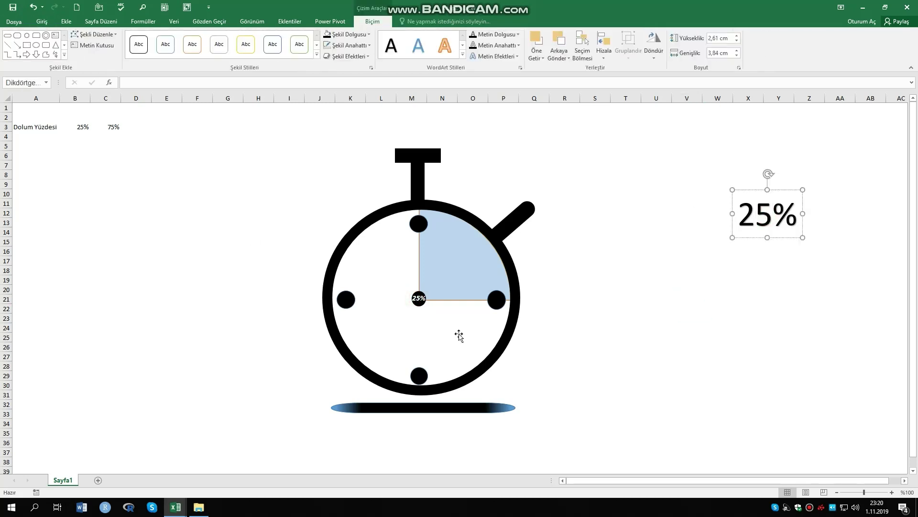
{"action": "left_click", "coordinate": [654, 290]}
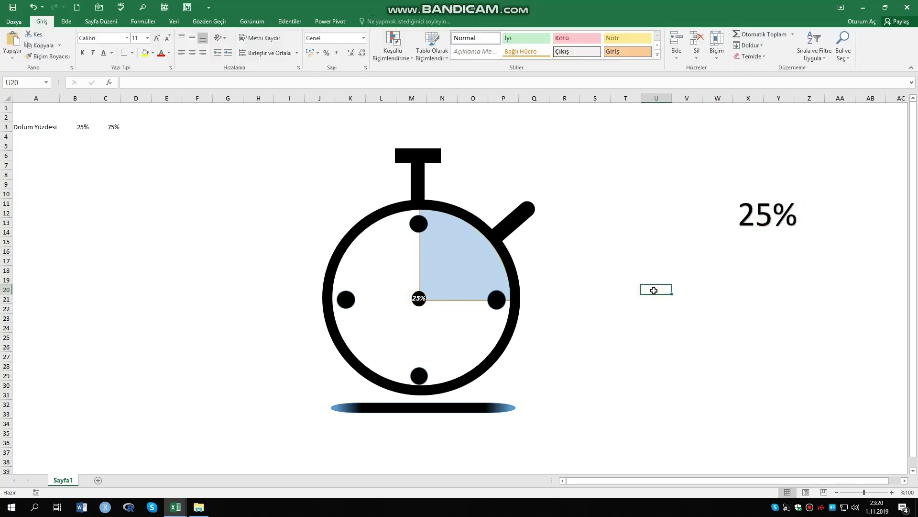
{"action": "left_click", "coordinate": [419, 298]}
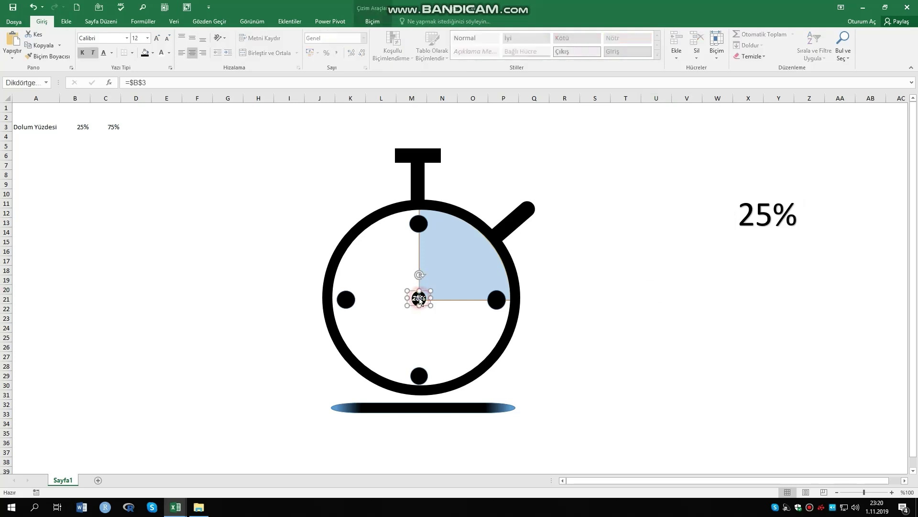
{"action": "left_click", "coordinate": [48, 56]}
{"action": "left_click", "coordinate": [764, 211]}
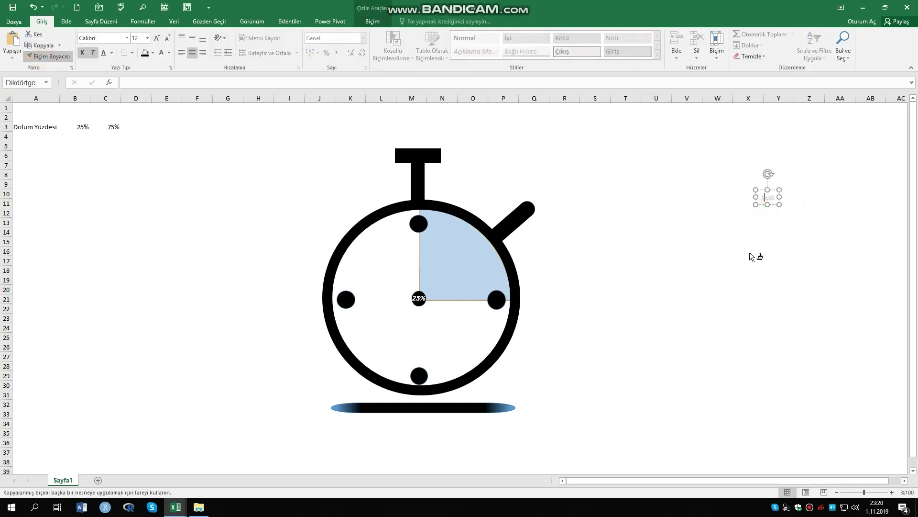
Move the small 25% label onto the stopwatch's right-hand dot.
{"action": "left_click", "coordinate": [722, 256]}
{"action": "left_click", "coordinate": [766, 198]}
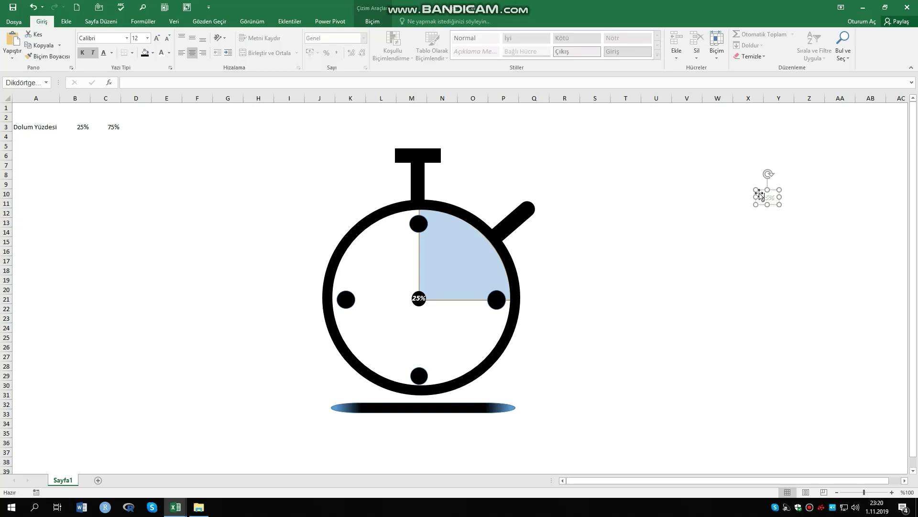
{"action": "left_click_drag", "start_coordinate": [761, 193], "coordinate": [508, 271]}
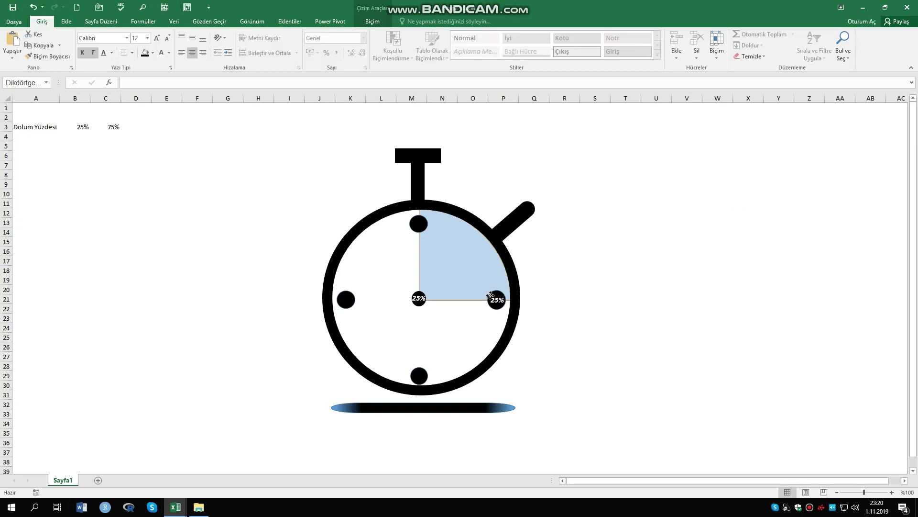
{"action": "left_click", "coordinate": [657, 262]}
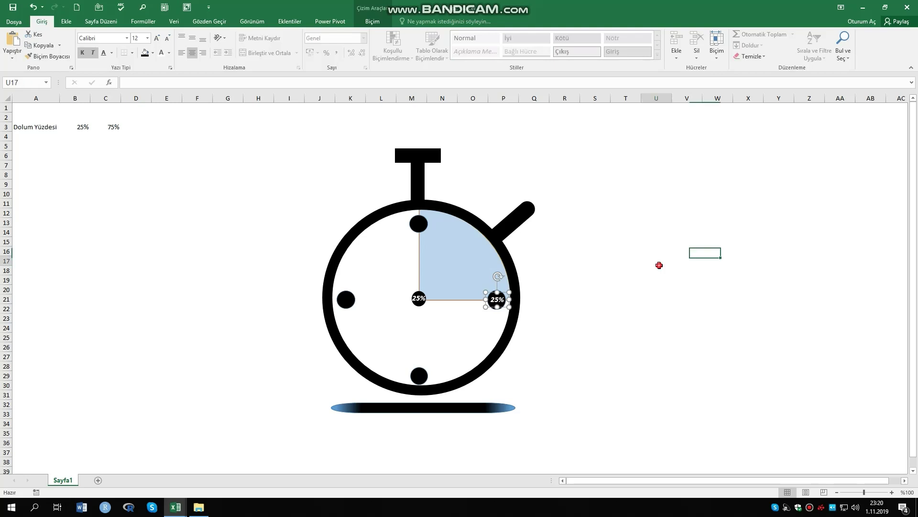
Set the fill percentage in B3 to 50%.
{"action": "left_click", "coordinate": [83, 126]}
{"action": "type", "text": "50"}
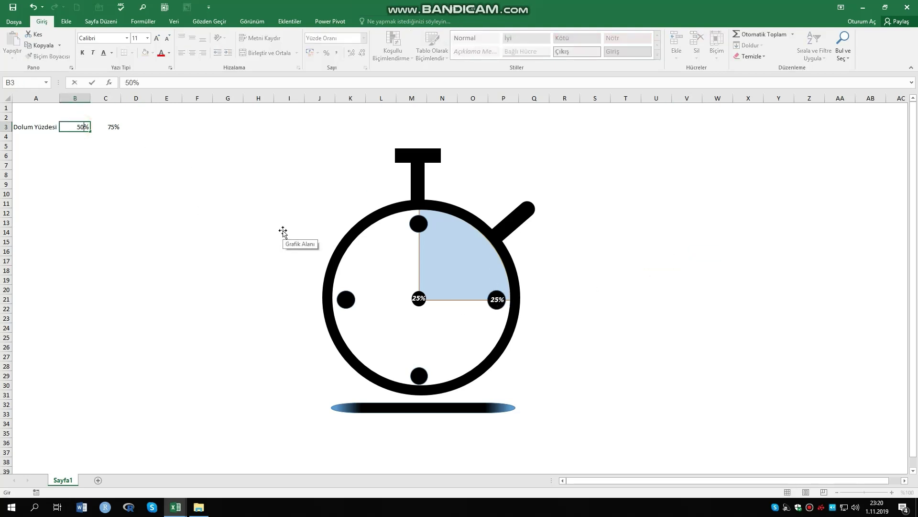
{"action": "key", "text": "Return"}
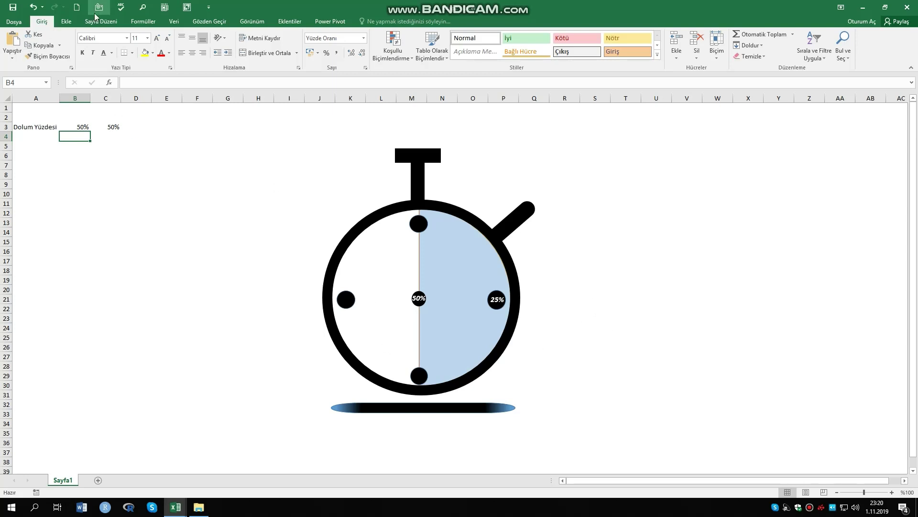
Insert a plain black WordArt beside the stopwatch reading '50 %'.
{"action": "left_click", "coordinate": [67, 22]}
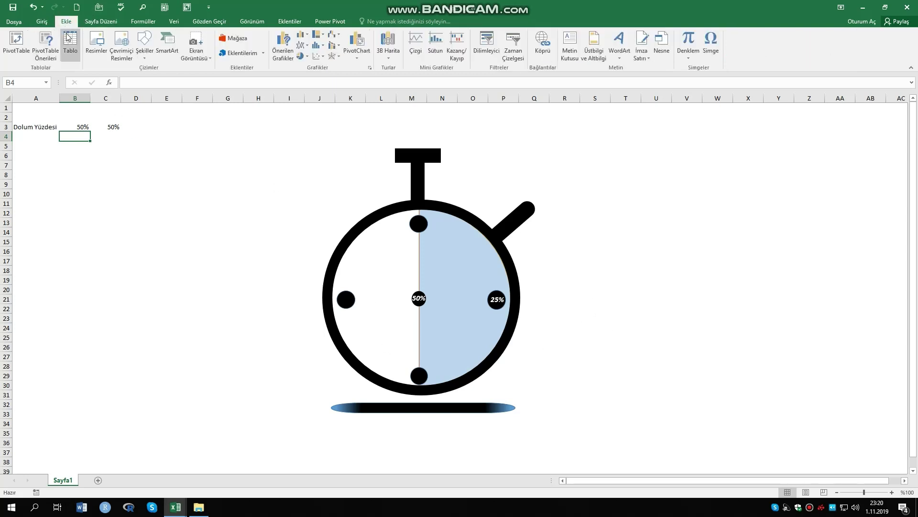
{"action": "left_click", "coordinate": [620, 56]}
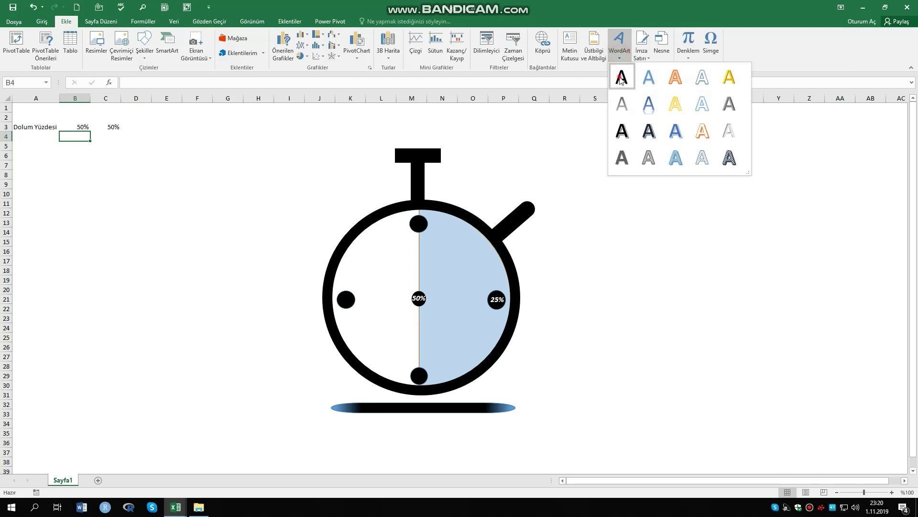
{"action": "left_click", "coordinate": [620, 77]}
{"action": "left_click_drag", "start_coordinate": [377, 272], "coordinate": [667, 216]}
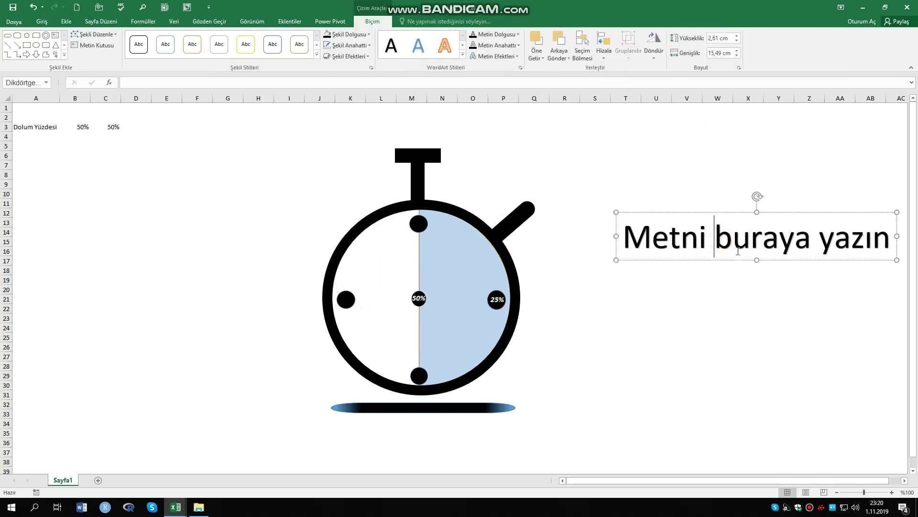
{"action": "key", "text": "Delete"}
{"action": "key", "text": "Delete"}
{"action": "key", "text": "Delete"}
{"action": "key", "text": "Delete"}
{"action": "key", "text": "BackSpace"}
{"action": "key", "text": "BackSpace"}
{"action": "key", "text": "BackSpace"}
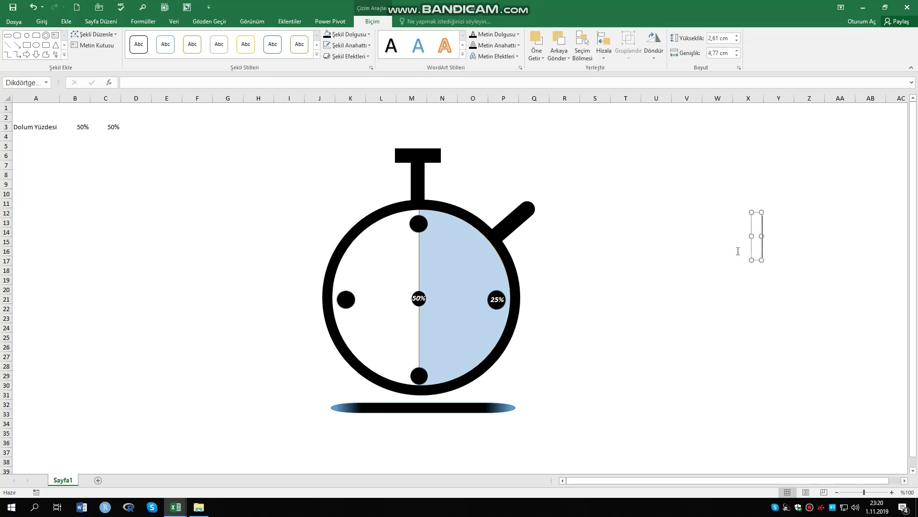
{"action": "type", "text": "5"}
{"action": "type", "text": "0 %"}
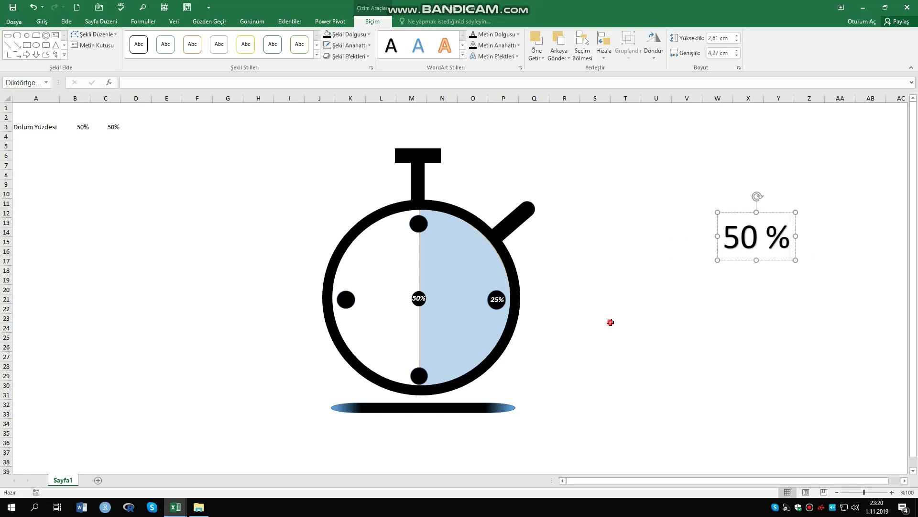
{"action": "left_click", "coordinate": [610, 322]}
Restyle the 50 % text like the 25% label and place it on the bottom dot.
{"action": "left_click", "coordinate": [497, 299]}
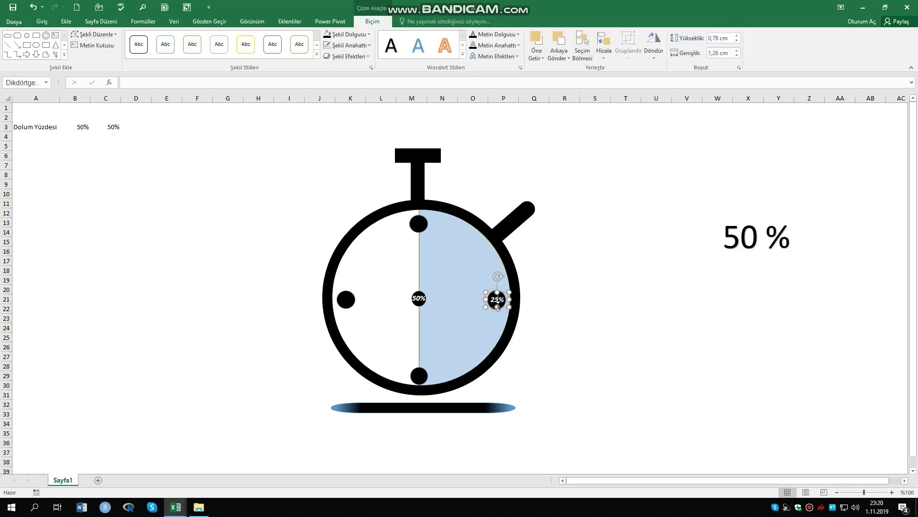
{"action": "left_click", "coordinate": [42, 21]}
{"action": "left_click", "coordinate": [59, 56]}
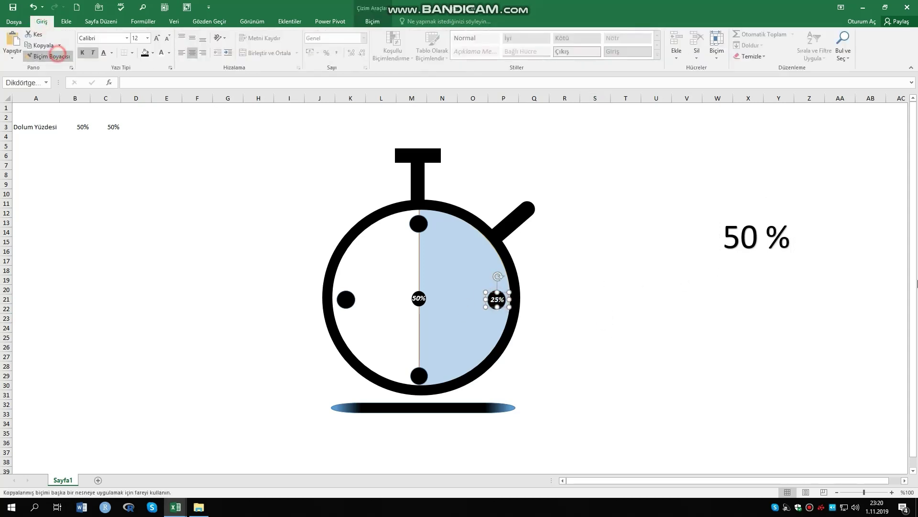
{"action": "left_click", "coordinate": [758, 238]}
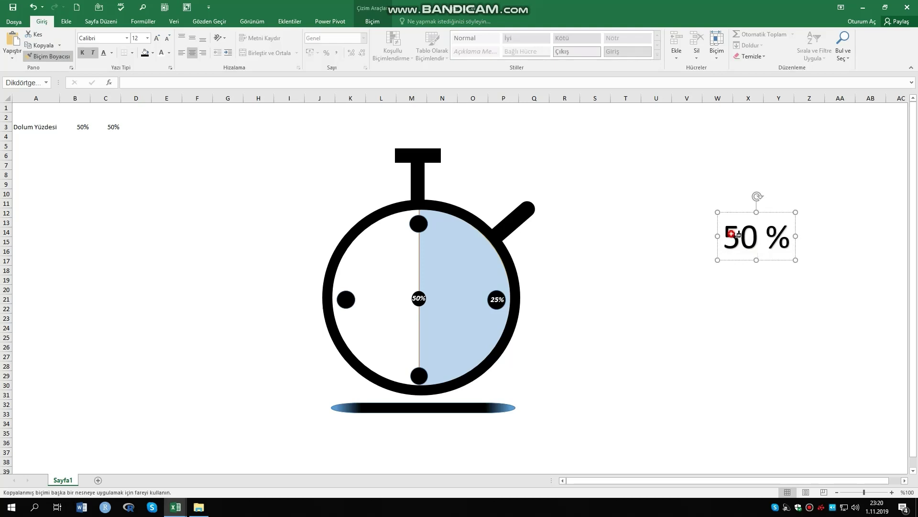
{"action": "left_click_drag", "start_coordinate": [723, 237], "coordinate": [785, 241]}
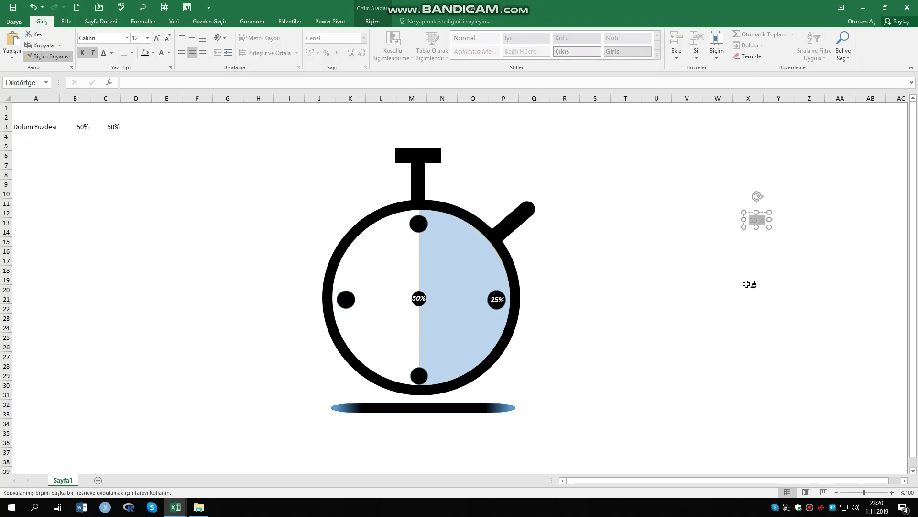
{"action": "left_click", "coordinate": [744, 265]}
{"action": "left_click", "coordinate": [752, 219]}
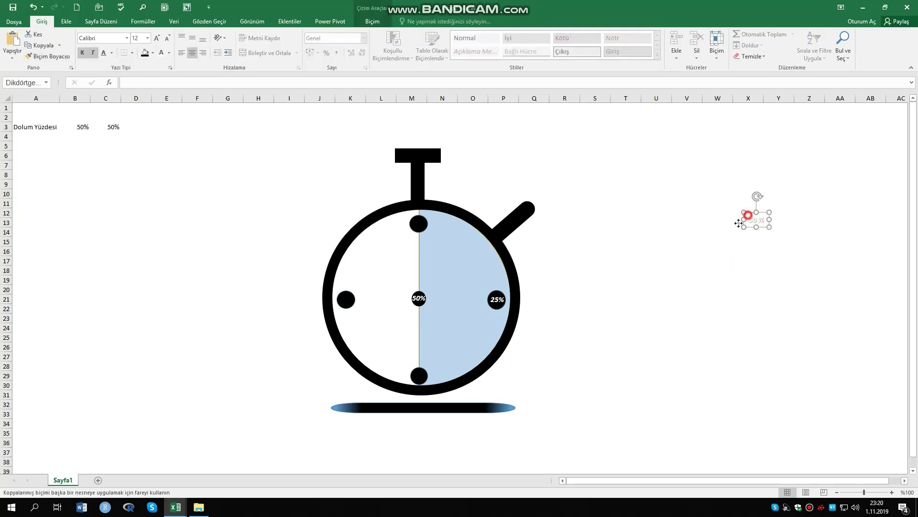
{"action": "left_click_drag", "start_coordinate": [739, 223], "coordinate": [414, 371]}
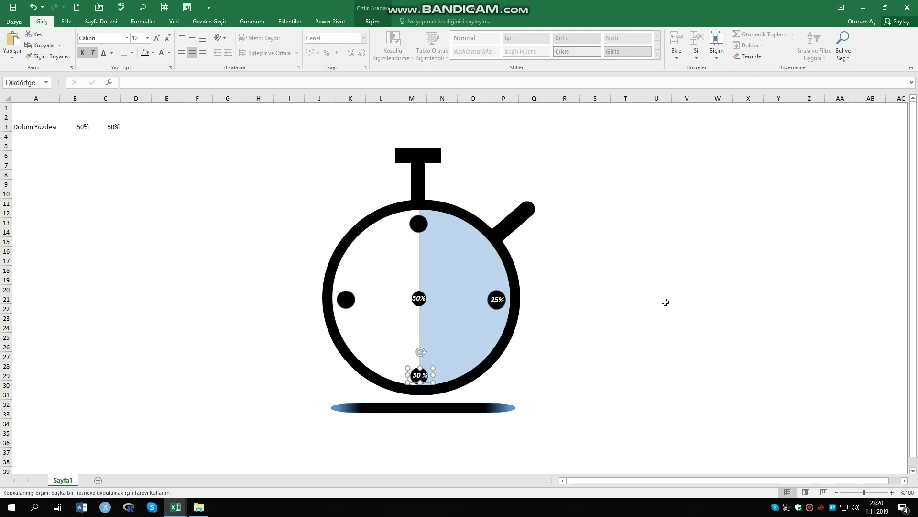
{"action": "left_click", "coordinate": [717, 299]}
{"action": "left_click", "coordinate": [81, 127]}
Set the fill percentage in B3 back to 75%.
{"action": "type", "text": "75"}
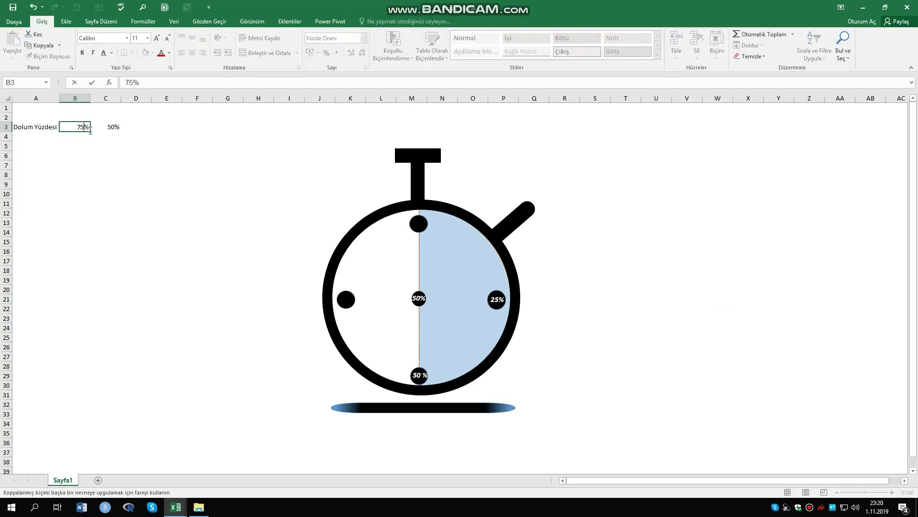
{"action": "key", "text": "Return"}
{"action": "left_click", "coordinate": [129, 233]}
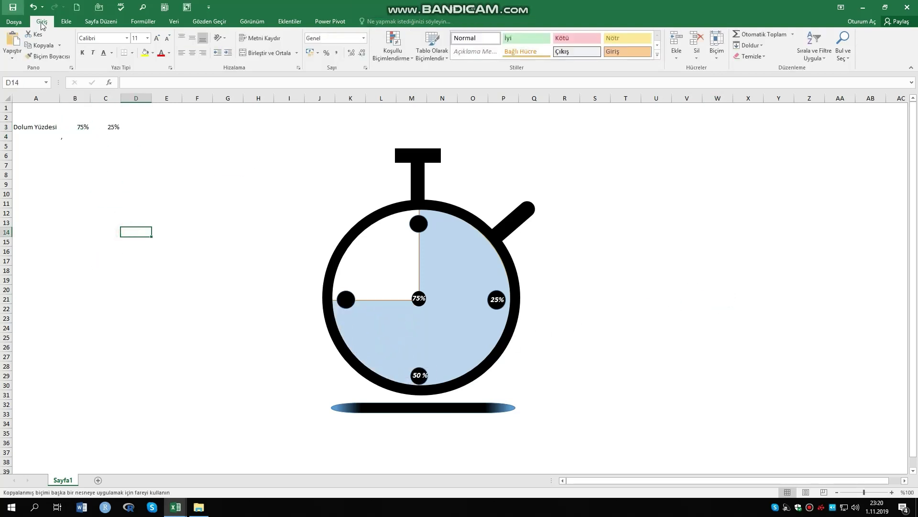
Insert a plain black WordArt beside the stopwatch reading 75%.
{"action": "left_click", "coordinate": [66, 22]}
{"action": "left_click", "coordinate": [617, 59]}
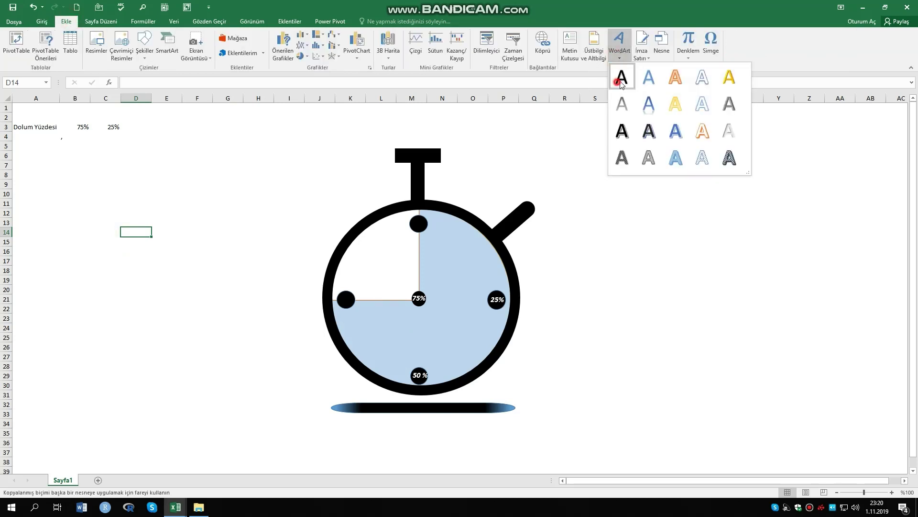
{"action": "left_click", "coordinate": [620, 102]}
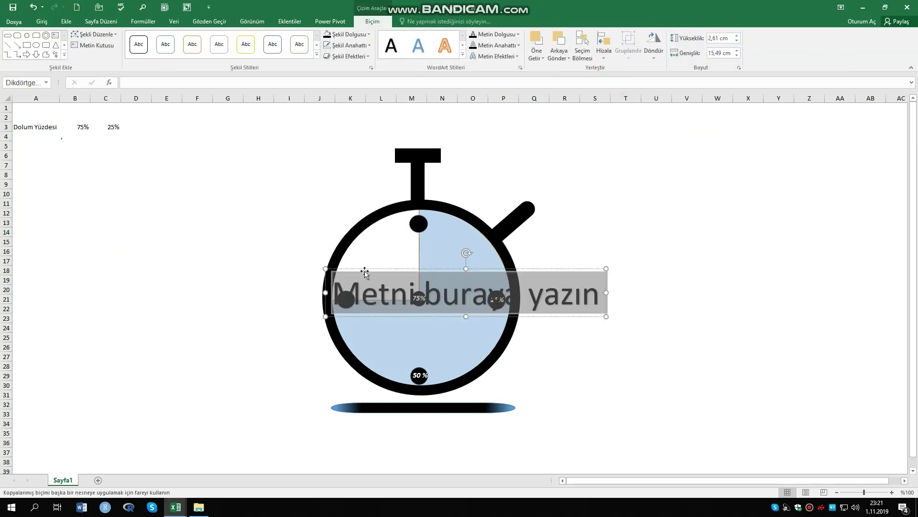
{"action": "left_click_drag", "start_coordinate": [364, 273], "coordinate": [657, 173]}
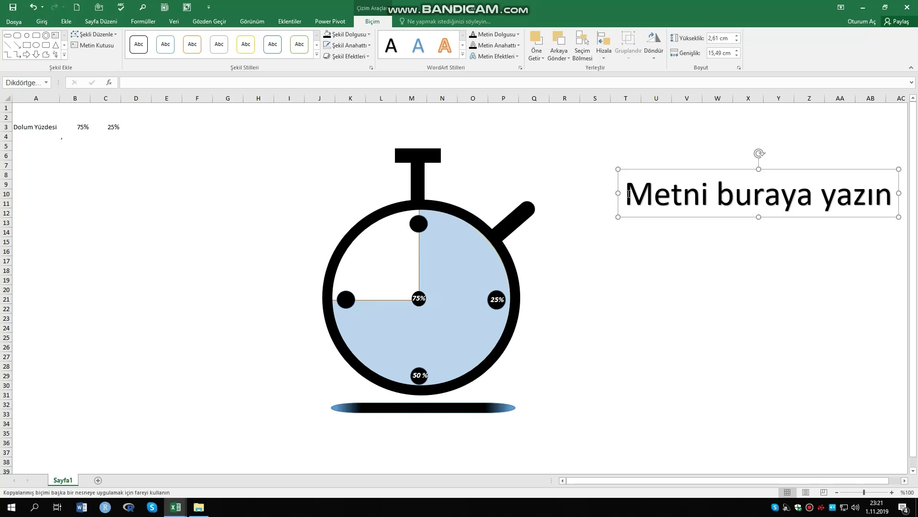
{"action": "triple_click", "coordinate": [628, 194]}
{"action": "type", "text": "75"}
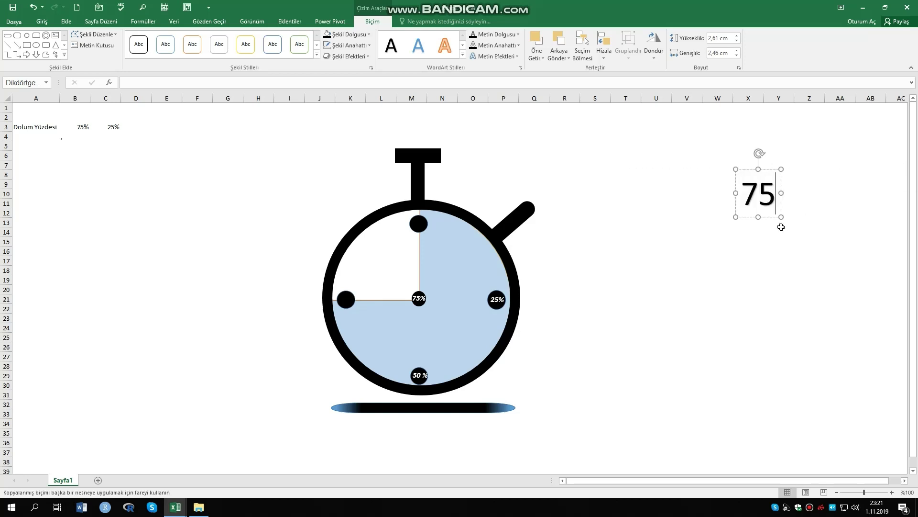
{"action": "type", "text": "%"}
{"action": "left_click", "coordinate": [665, 321]}
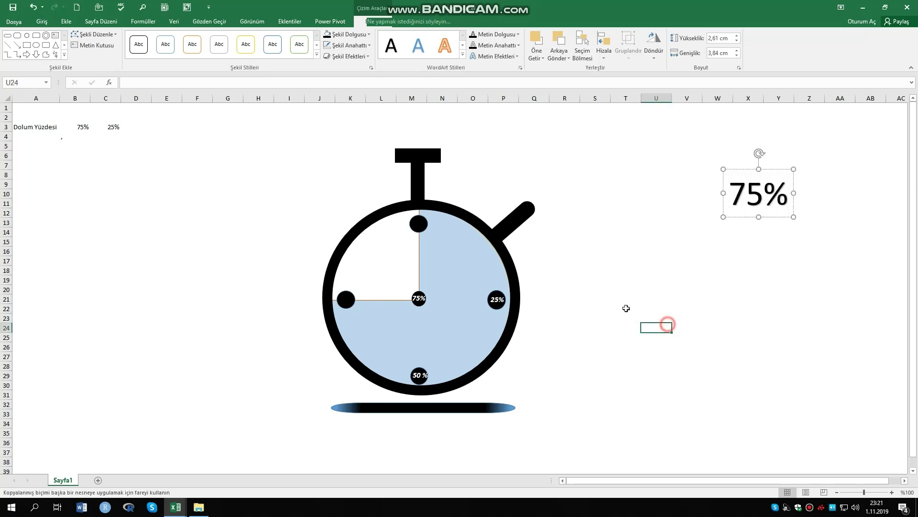
Copy the 50% marker's formatting onto the 75% text and place it on the left dot.
{"action": "left_click", "coordinate": [421, 376]}
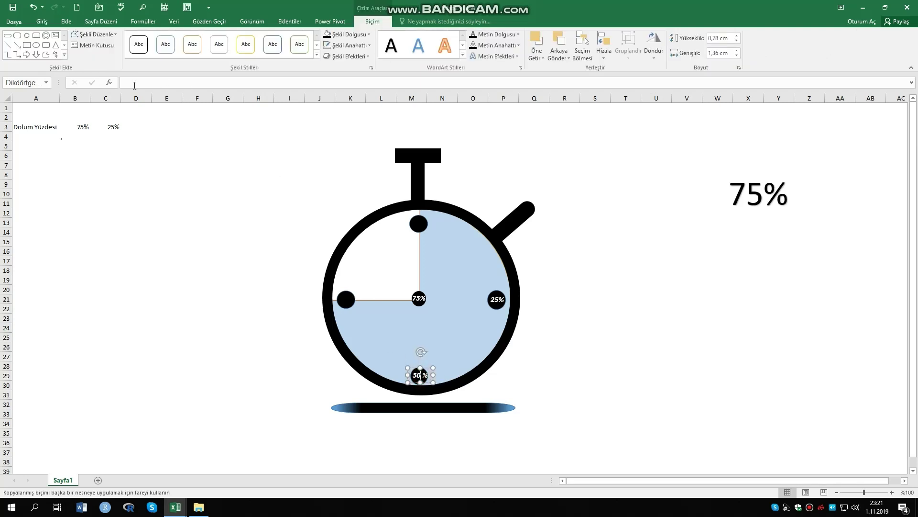
{"action": "left_click", "coordinate": [42, 21]}
{"action": "left_click", "coordinate": [51, 57]}
{"action": "left_click", "coordinate": [746, 194]}
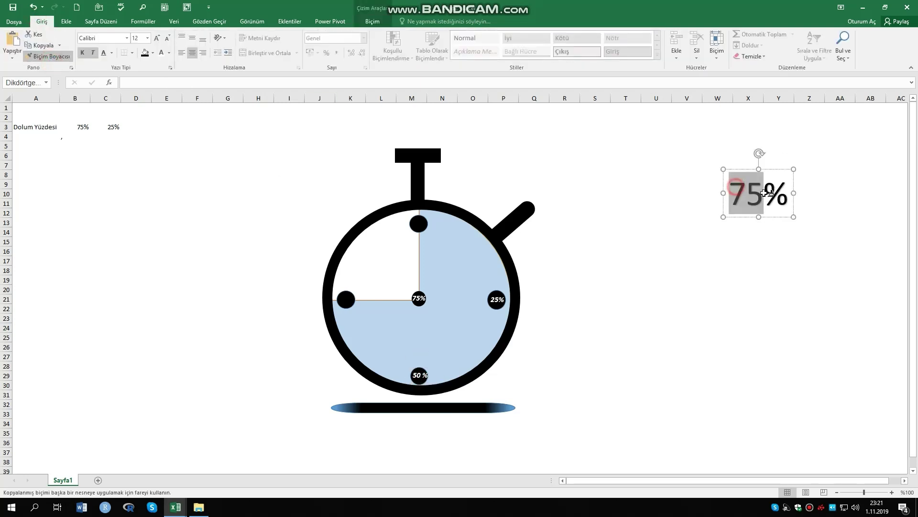
{"action": "left_click", "coordinate": [742, 232]}
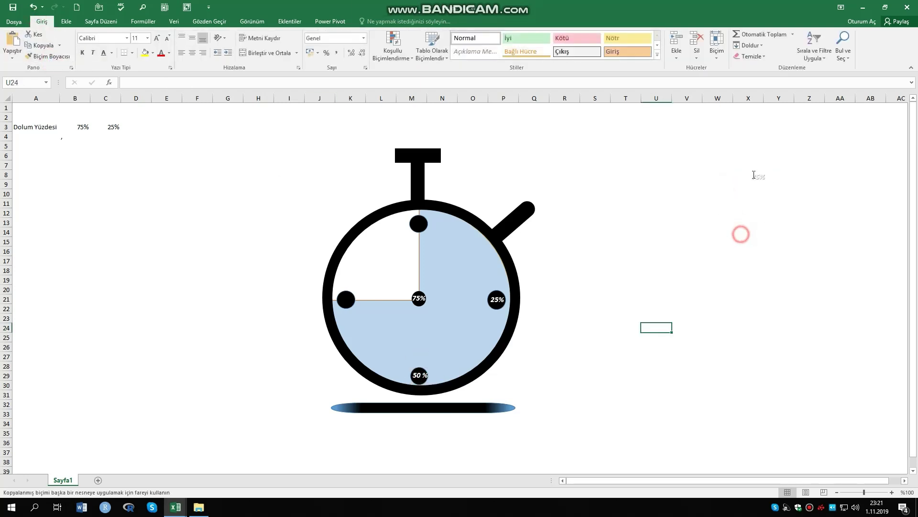
{"action": "left_click", "coordinate": [750, 176]}
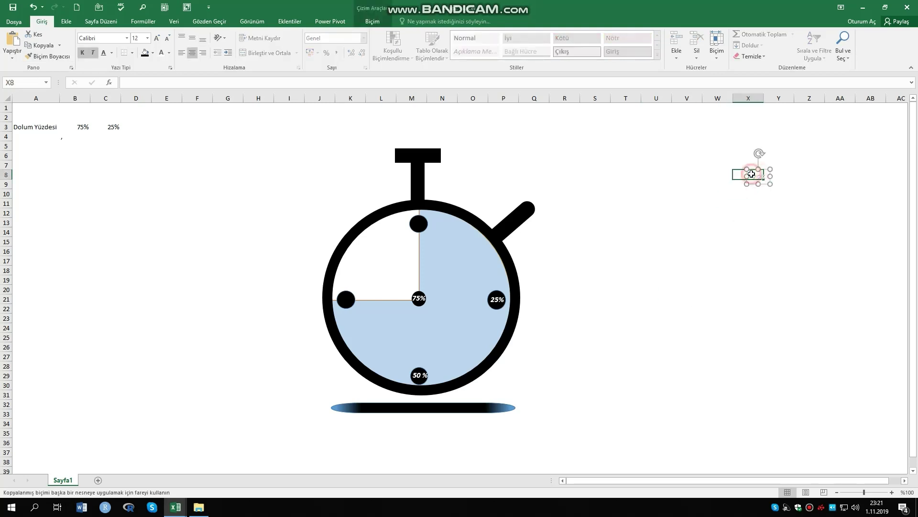
{"action": "left_click", "coordinate": [748, 195]}
{"action": "left_click", "coordinate": [750, 176]}
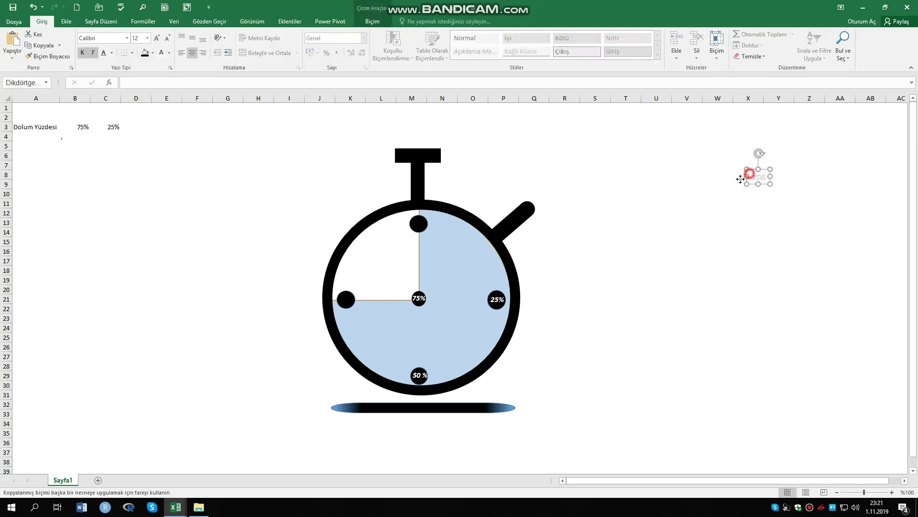
{"action": "mouse_move", "coordinate": [740, 179]}
{"action": "left_mouse_down"}
{"action": "mouse_move", "coordinate": [386, 299]}
{"action": "mouse_move", "coordinate": [337, 298]}
{"action": "left_mouse_up"}
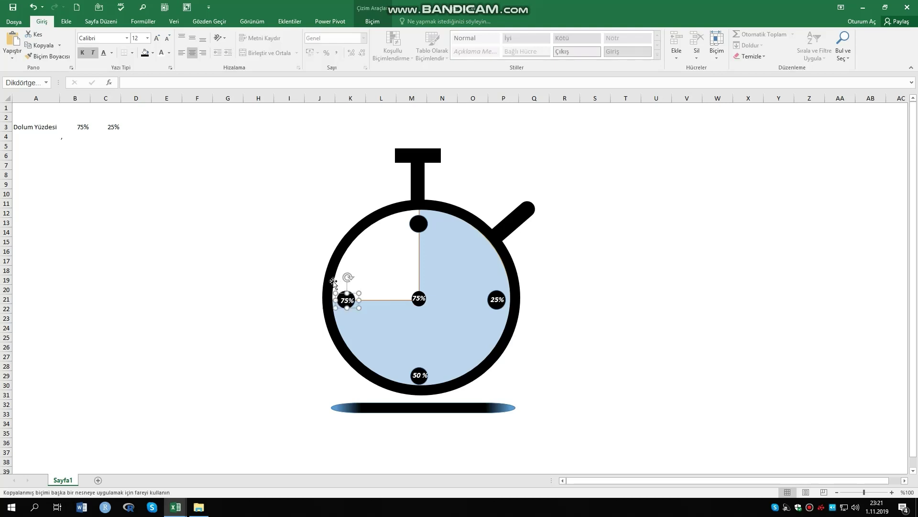
Set the fill percentage in B3 to 100% so the dial fills completely.
{"action": "left_click", "coordinate": [82, 126]}
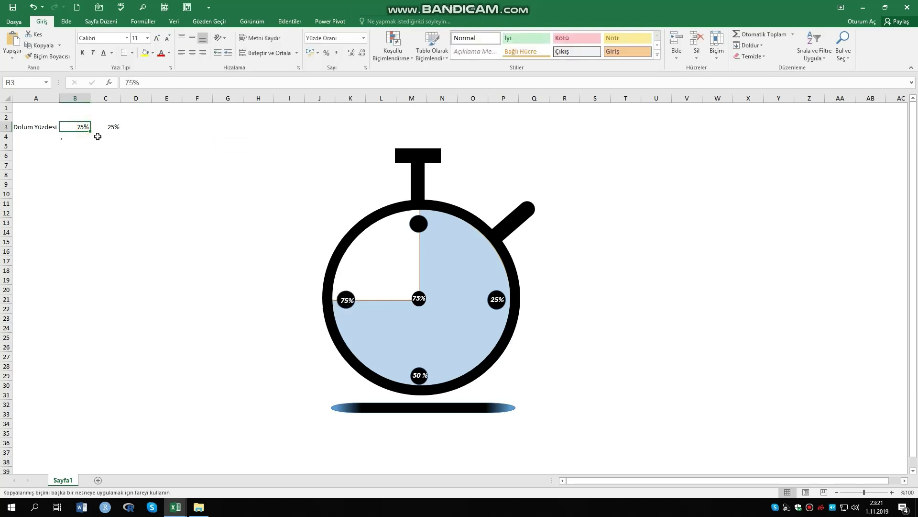
{"action": "type", "text": "100"}
{"action": "key", "text": "Return"}
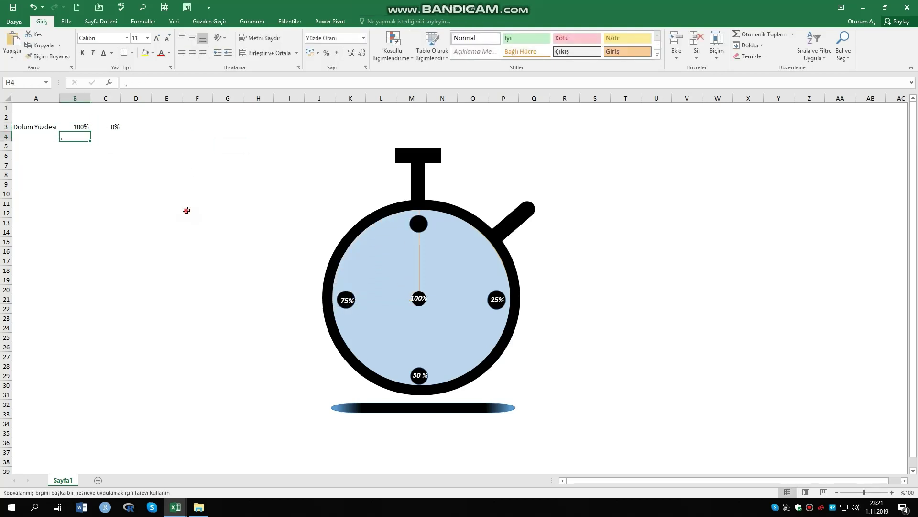
{"action": "left_click", "coordinate": [62, 138]}
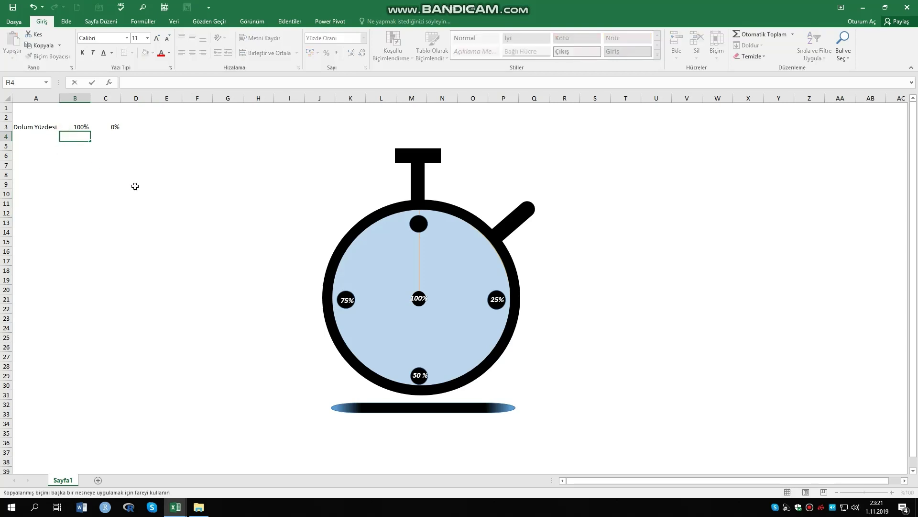
{"action": "left_click", "coordinate": [158, 205]}
Insert a WordArt at the upper right of the stopwatch reading '100 %'.
{"action": "left_click", "coordinate": [66, 21]}
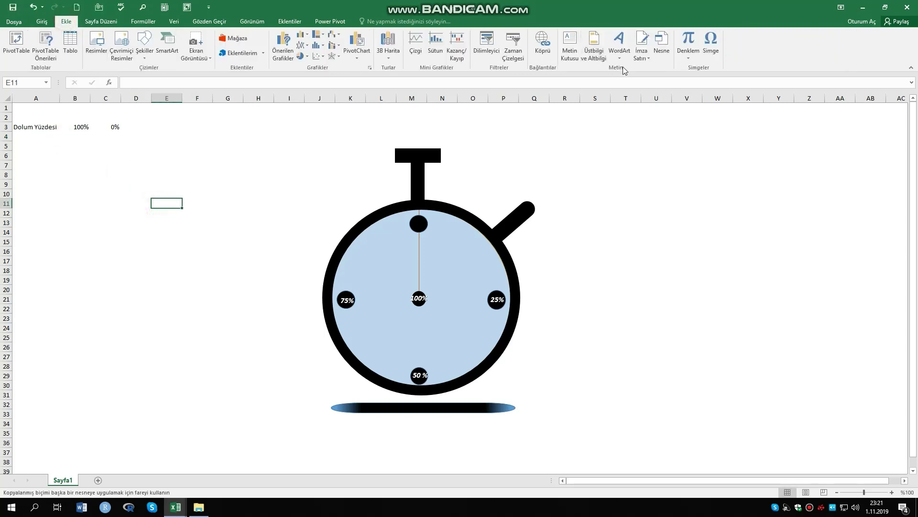
{"action": "left_click", "coordinate": [619, 44]}
{"action": "left_click", "coordinate": [622, 76]}
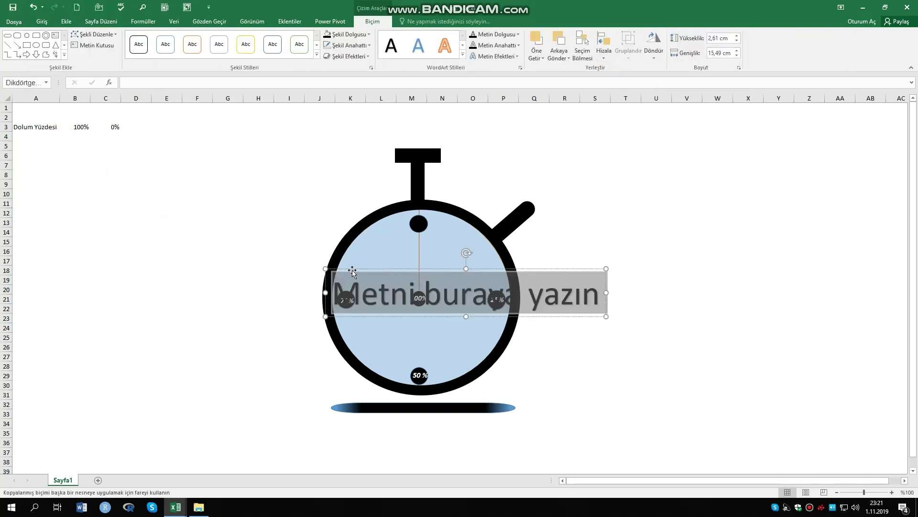
{"action": "mouse_move", "coordinate": [352, 271]}
{"action": "left_mouse_down"}
{"action": "mouse_move", "coordinate": [629, 198]}
{"action": "mouse_move", "coordinate": [889, 221]}
{"action": "left_mouse_up"}
{"action": "type", "text": "100"}
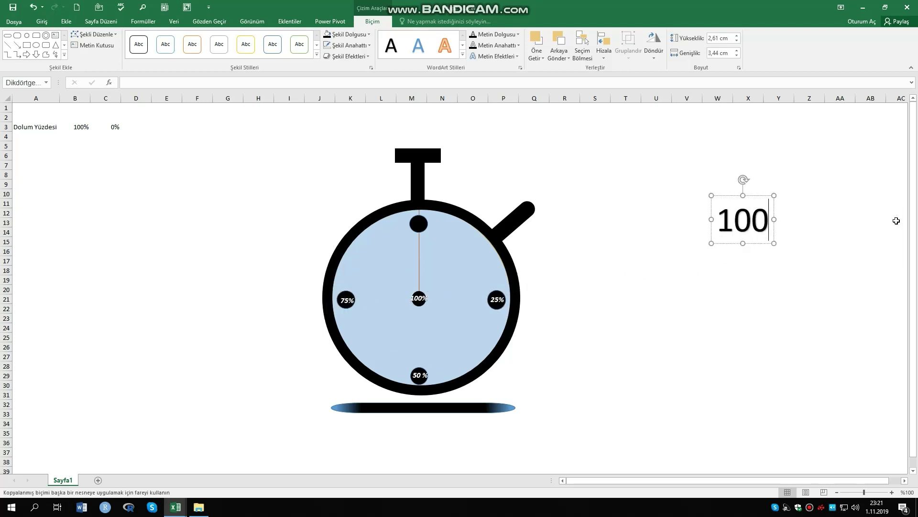
{"action": "type", "text": " %"}
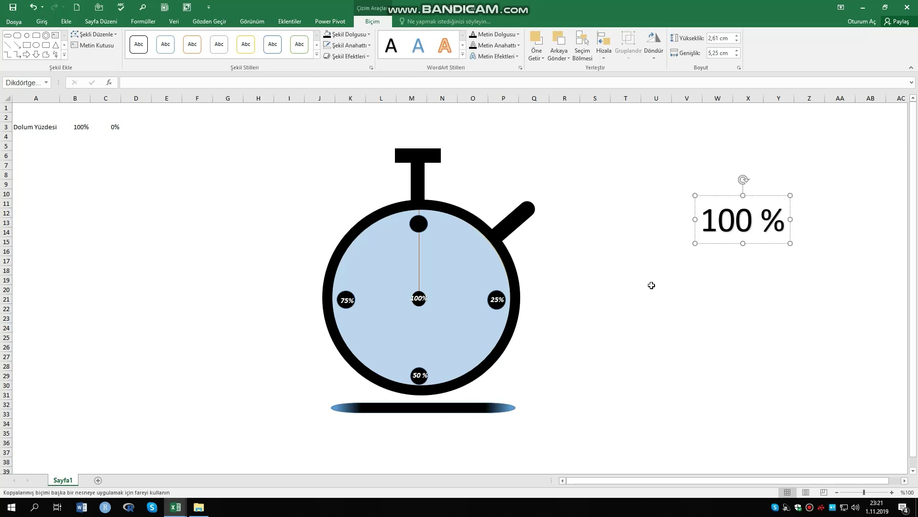
{"action": "key", "text": "Return"}
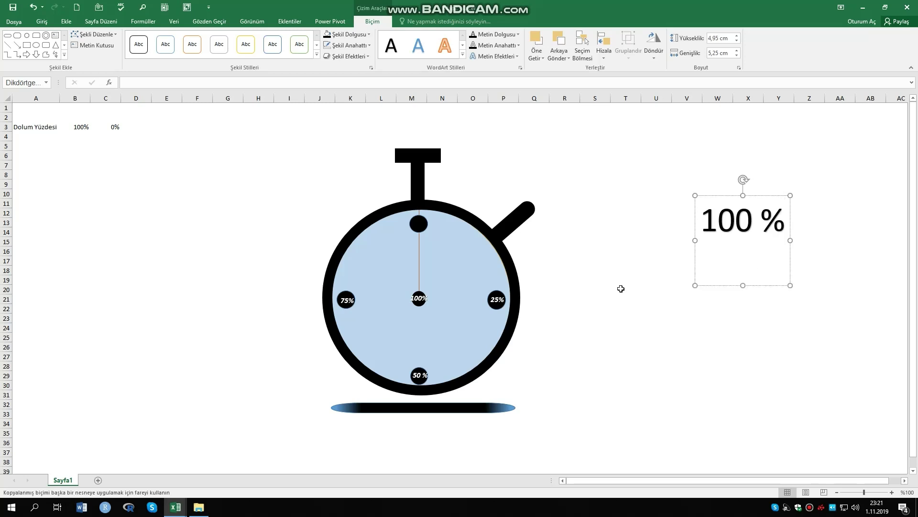
{"action": "left_click", "coordinate": [620, 289]}
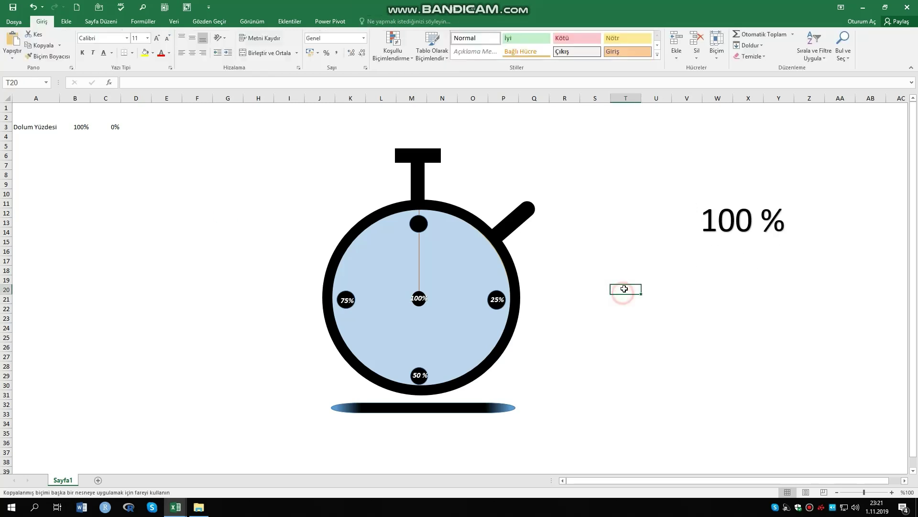
{"action": "left_click", "coordinate": [422, 376]}
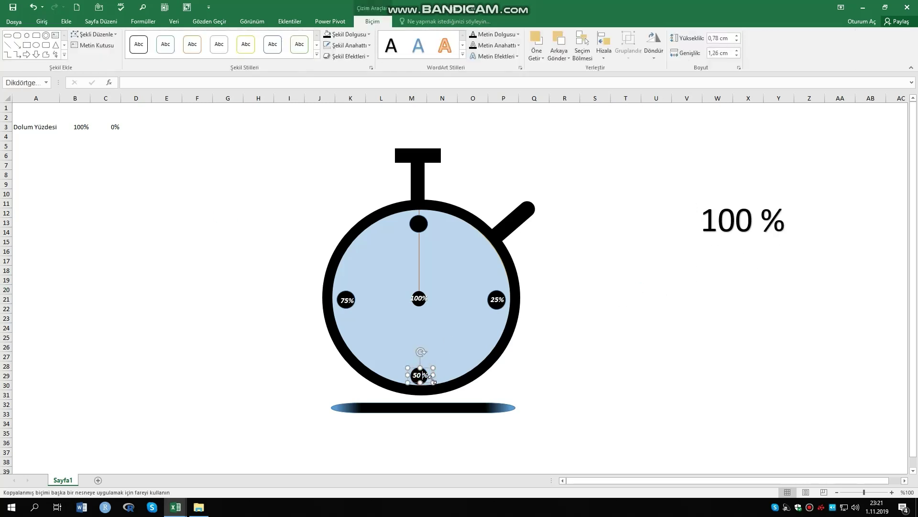
{"action": "left_click", "coordinate": [599, 350]}
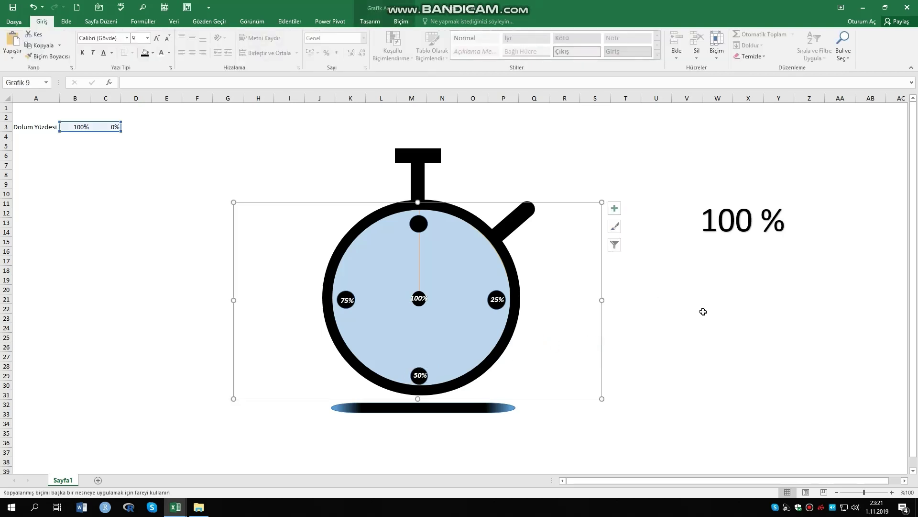
Change the text to 100% and give it the 75% marker's formatting via Biçim Boyacısı.
{"action": "left_click", "coordinate": [758, 221]}
{"action": "key", "text": "BackSpace"}
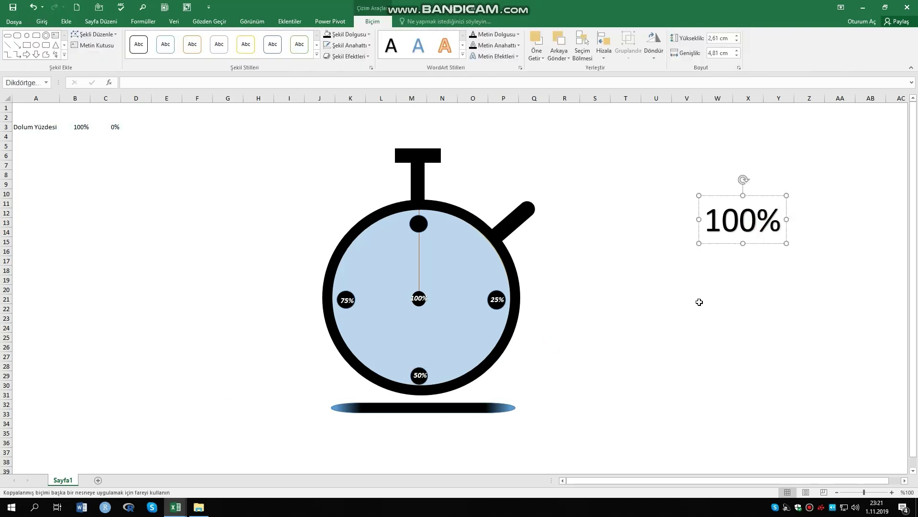
{"action": "left_click", "coordinate": [687, 338]}
{"action": "left_click", "coordinate": [347, 300]}
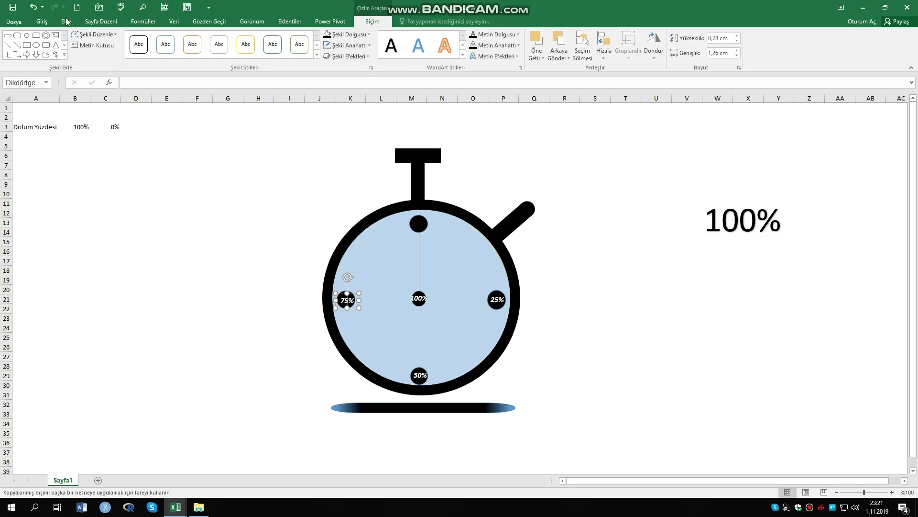
{"action": "left_click", "coordinate": [36, 21]}
{"action": "left_click", "coordinate": [48, 56]}
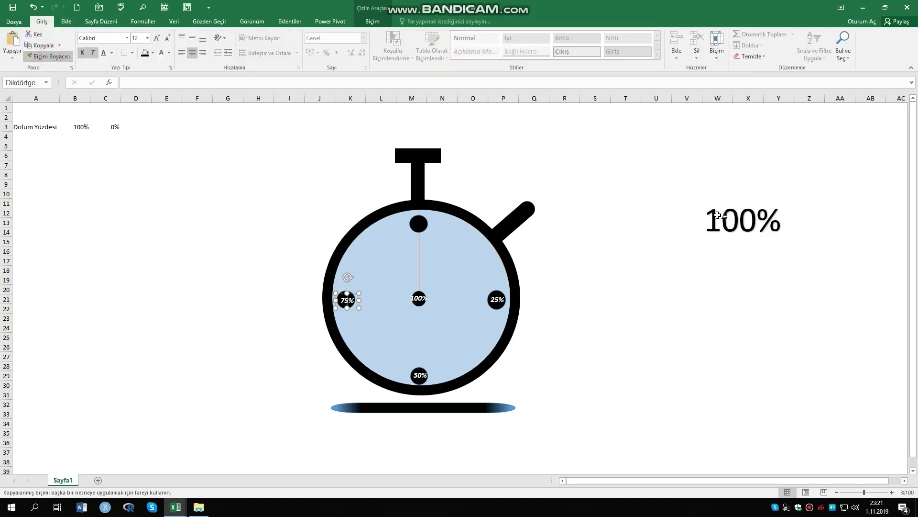
{"action": "left_click", "coordinate": [699, 218]}
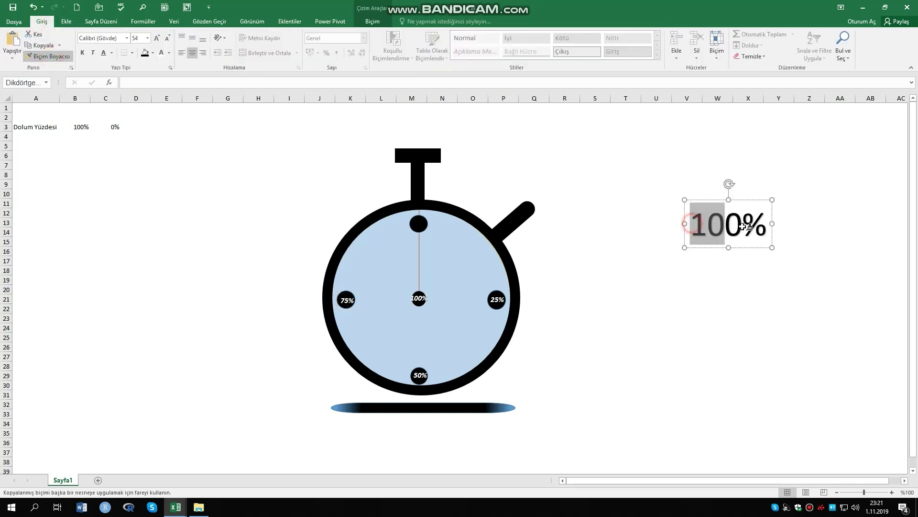
Move the small 100% label onto the stopwatch's top dot.
{"action": "left_click", "coordinate": [719, 243]}
{"action": "left_click", "coordinate": [720, 203]}
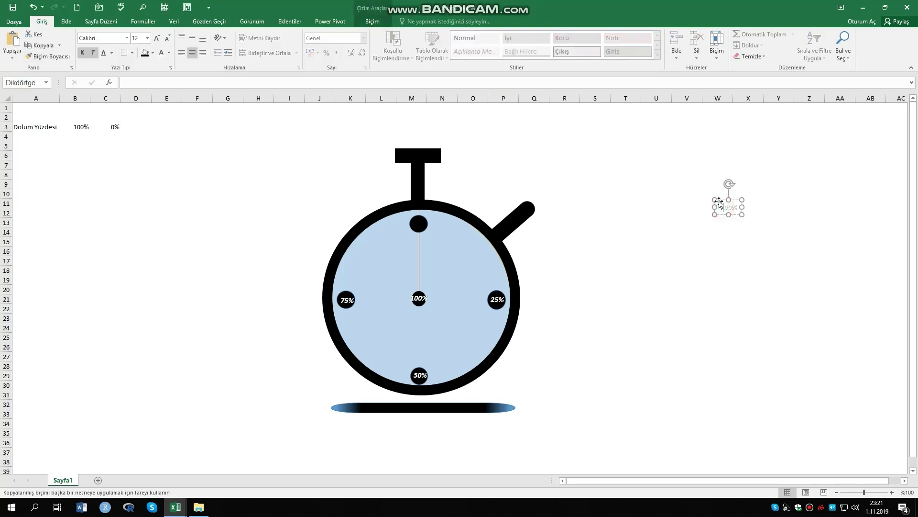
{"action": "left_click_drag", "start_coordinate": [720, 205], "coordinate": [410, 220]}
{"action": "left_click", "coordinate": [720, 251]}
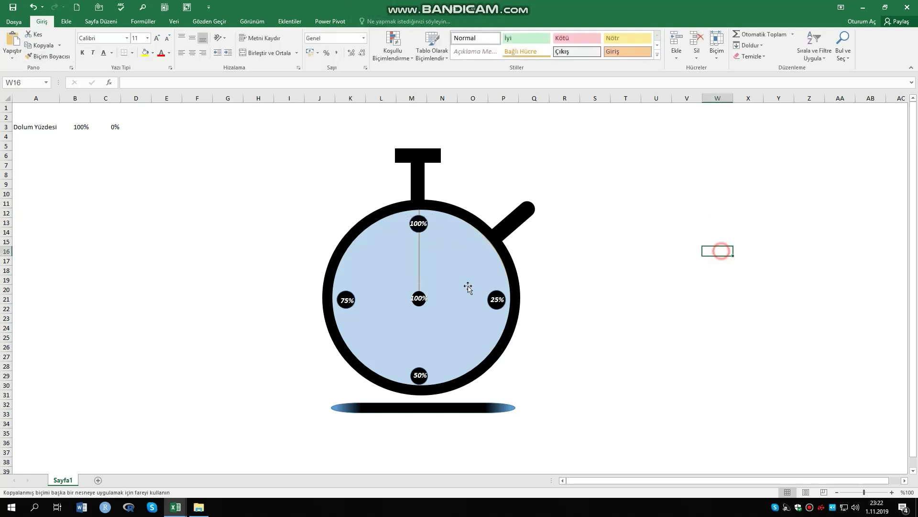
{"action": "left_click", "coordinate": [473, 262]}
Set the fill percentage in B3 to 50%.
{"action": "left_click", "coordinate": [96, 172]}
{"action": "left_click", "coordinate": [81, 129]}
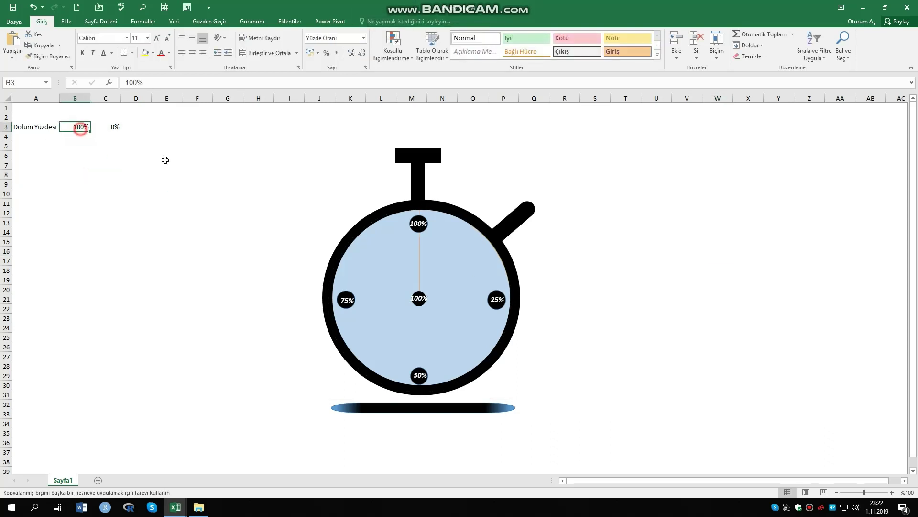
{"action": "type", "text": "50"}
{"action": "key", "text": "Return"}
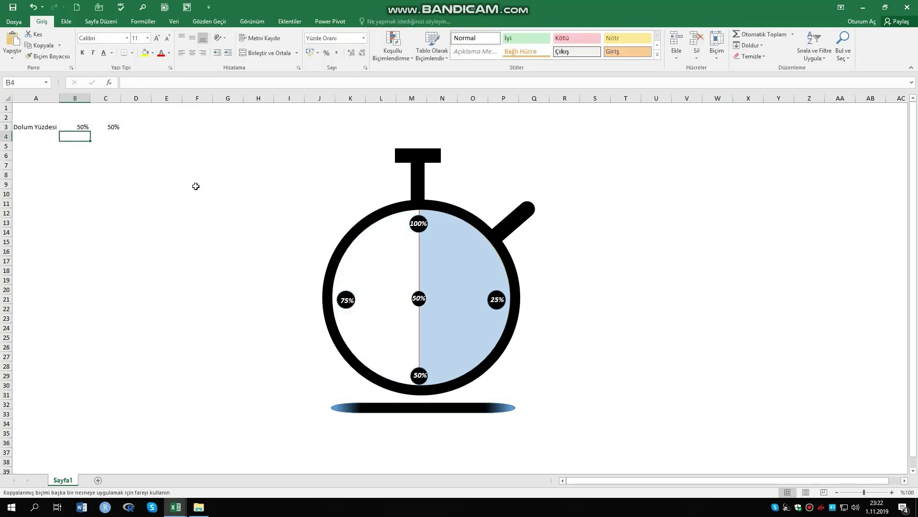
Fill the stopwatch's filled pie slice with standard orange.
{"action": "left_click", "coordinate": [453, 262]}
{"action": "double_click", "coordinate": [452, 262]}
{"action": "right_click", "coordinate": [452, 261]}
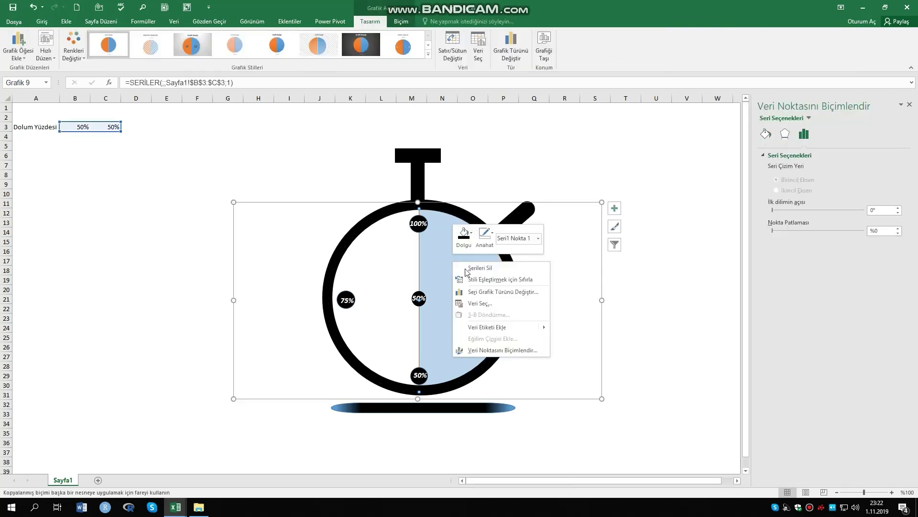
{"action": "left_click", "coordinate": [471, 233]}
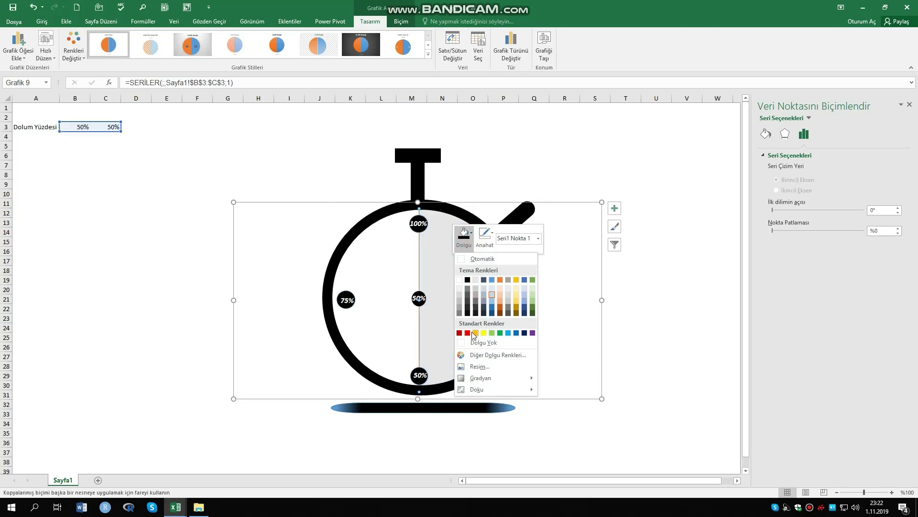
{"action": "right_click", "coordinate": [500, 280]}
{"action": "left_click", "coordinate": [381, 271]}
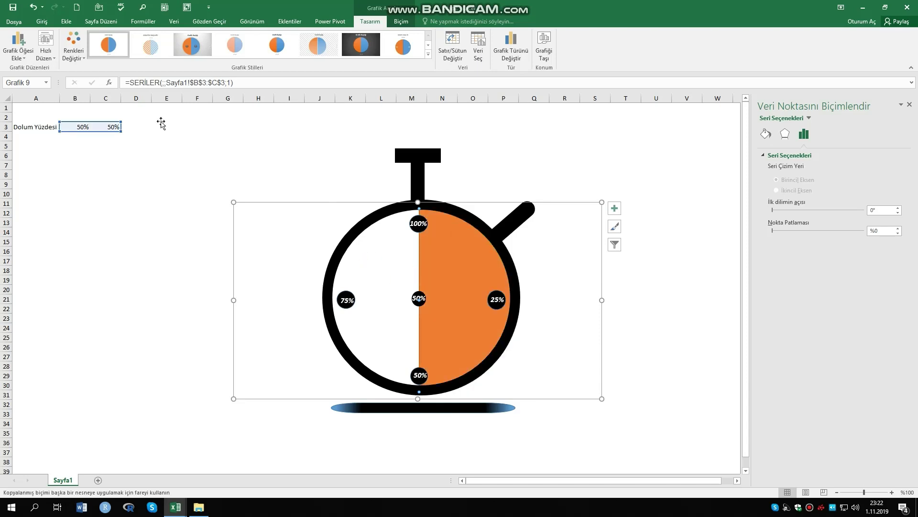
{"action": "left_click", "coordinate": [87, 139]}
{"action": "left_click", "coordinate": [78, 127]}
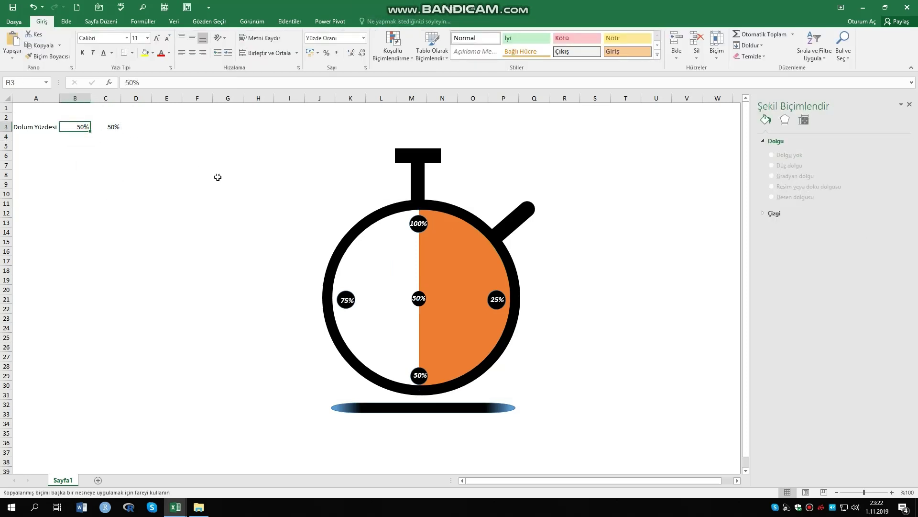
Set B3 to 45% and make the 75% marker label's text white.
{"action": "type", "text": "45"}
{"action": "key", "text": "Return"}
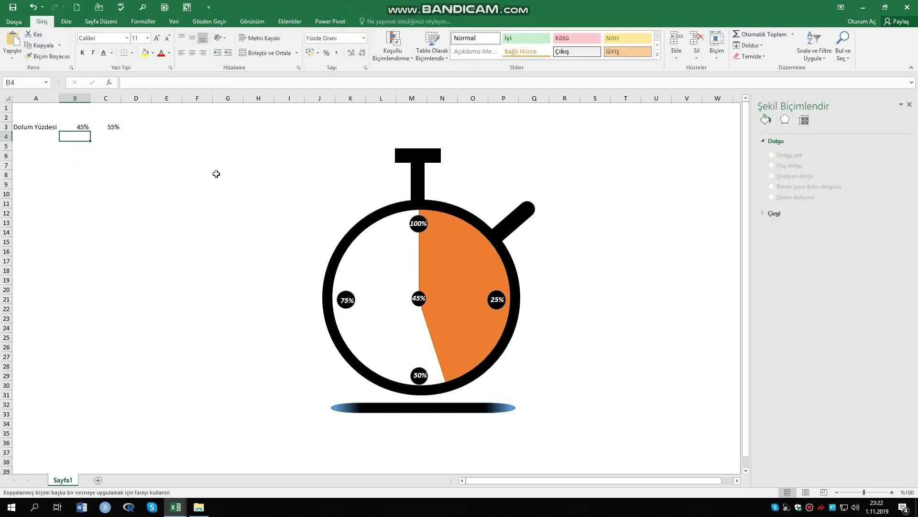
{"action": "left_click", "coordinate": [343, 301]}
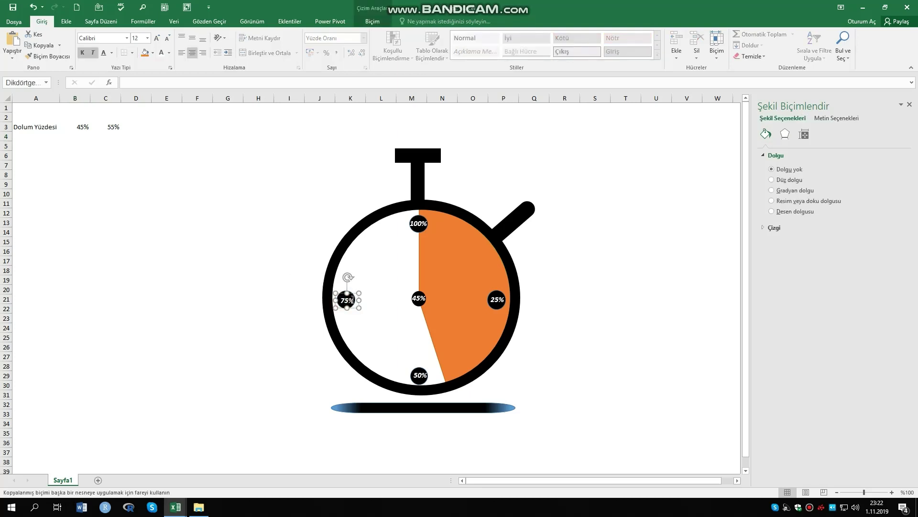
{"action": "double_click", "coordinate": [348, 300]}
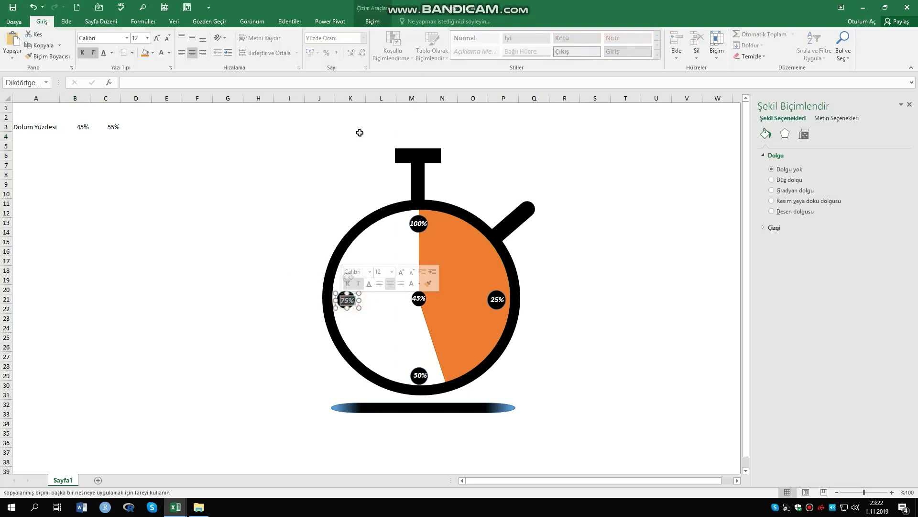
{"action": "right_click", "coordinate": [348, 300]}
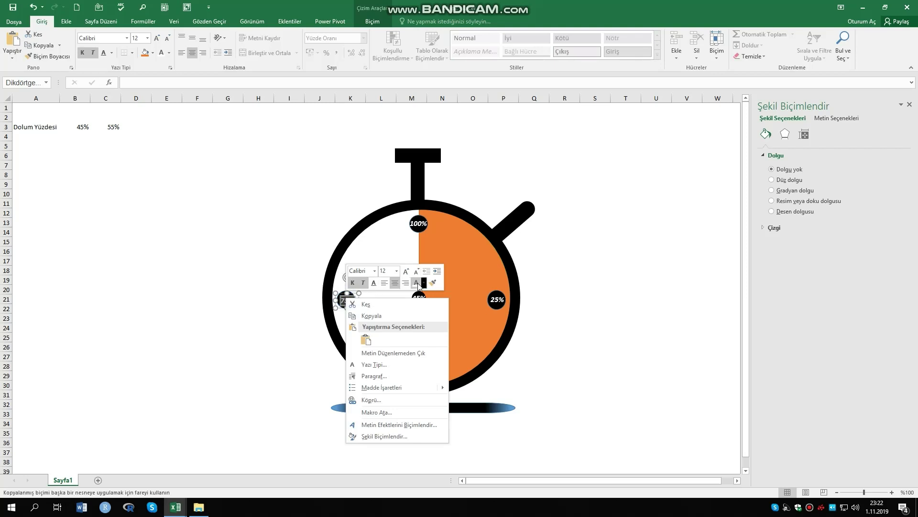
{"action": "left_click", "coordinate": [425, 282]}
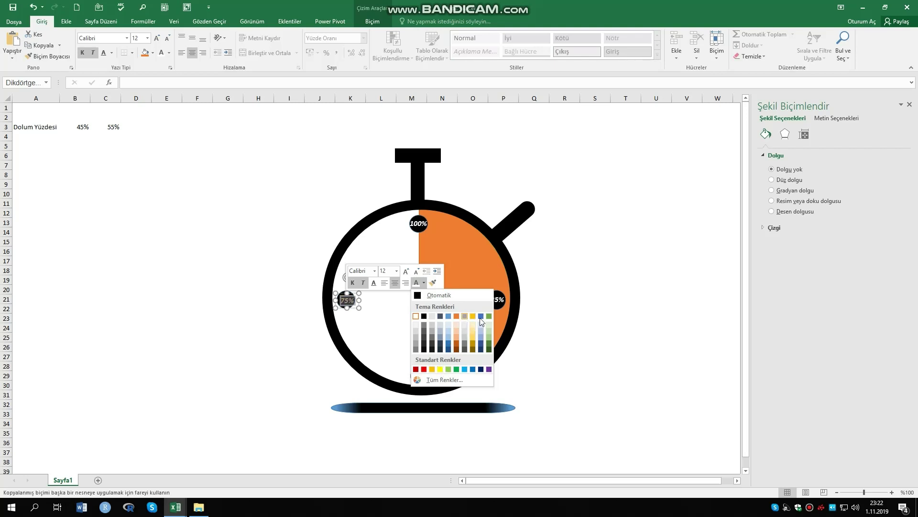
{"action": "left_click", "coordinate": [598, 316]}
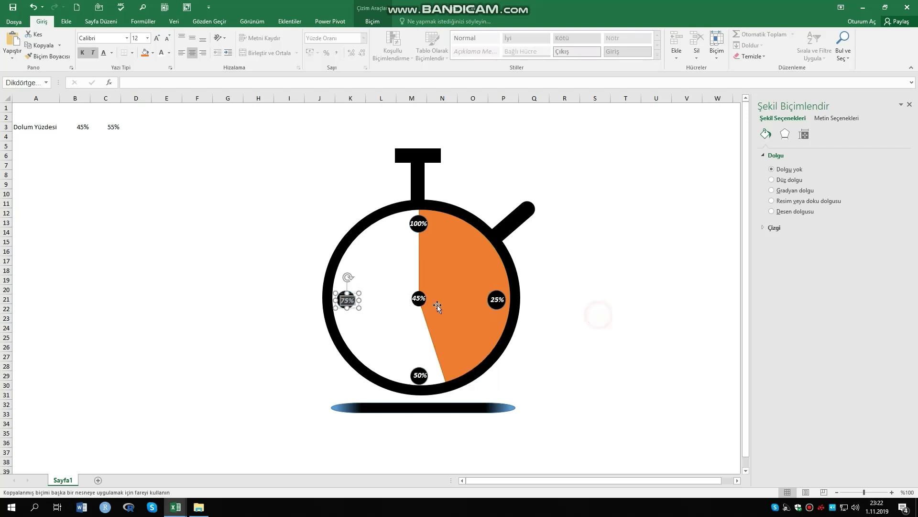
{"action": "left_click", "coordinate": [192, 287]}
{"action": "left_click", "coordinate": [623, 243]}
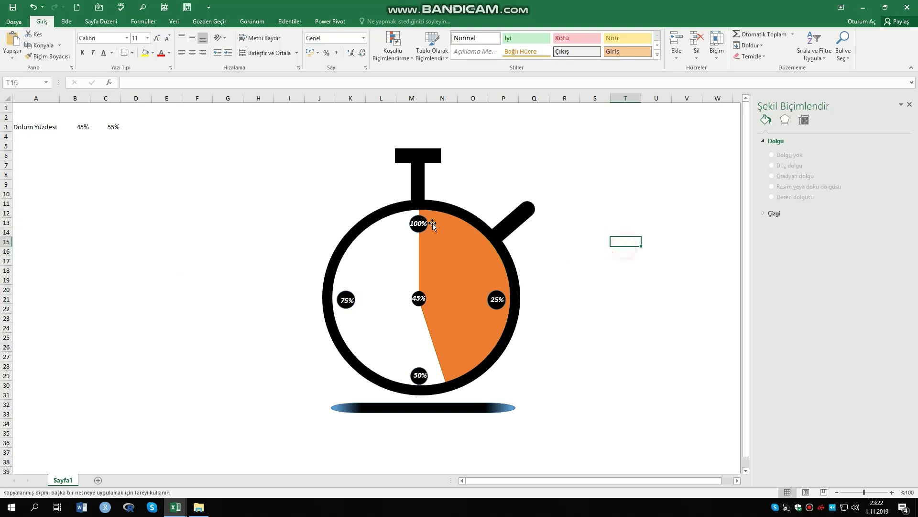
{"action": "left_click", "coordinate": [234, 257]}
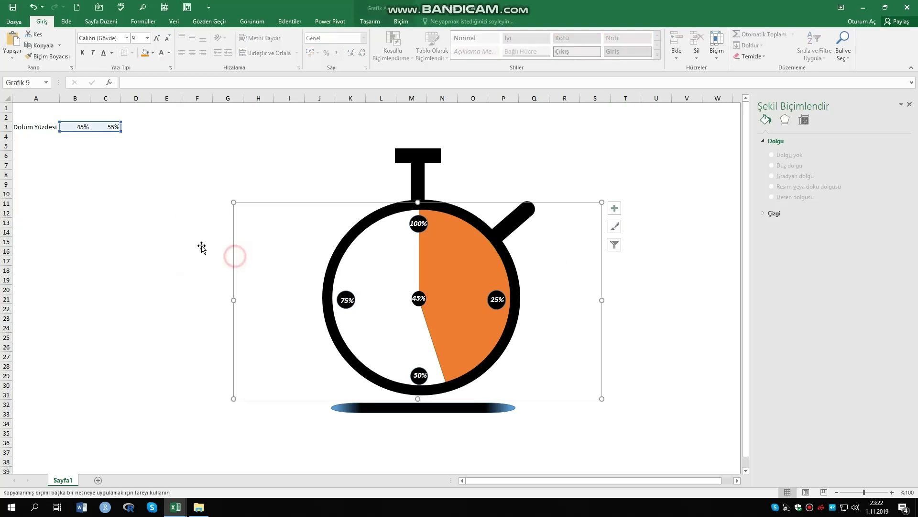
Try to merge and centre A1:D5, then cancel the merge warning.
{"action": "left_click", "coordinate": [116, 271]}
{"action": "left_click", "coordinate": [667, 185]}
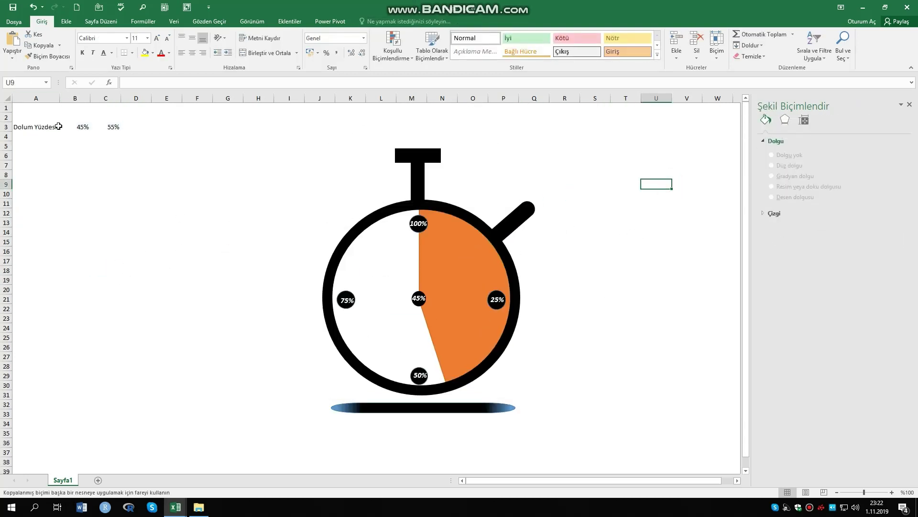
{"action": "left_click_drag", "start_coordinate": [24, 113], "coordinate": [151, 140]}
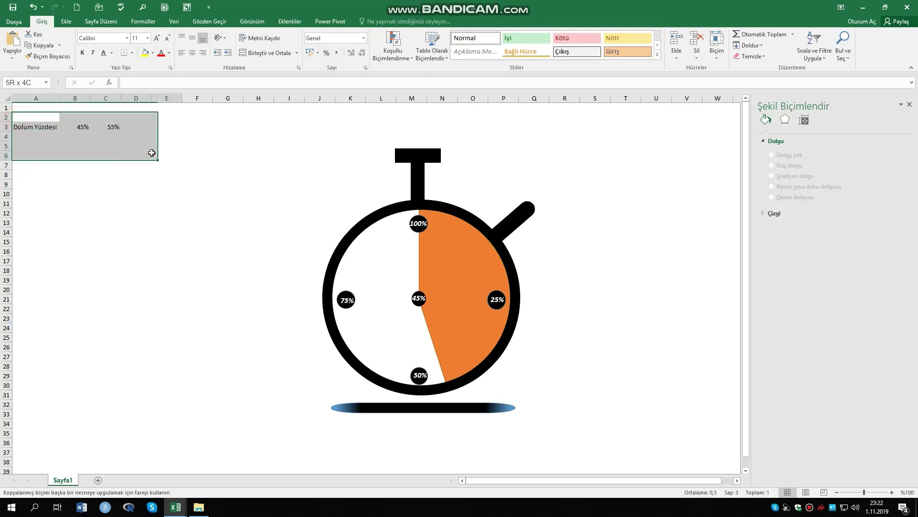
{"action": "left_click_drag", "start_coordinate": [19, 108], "coordinate": [152, 149]}
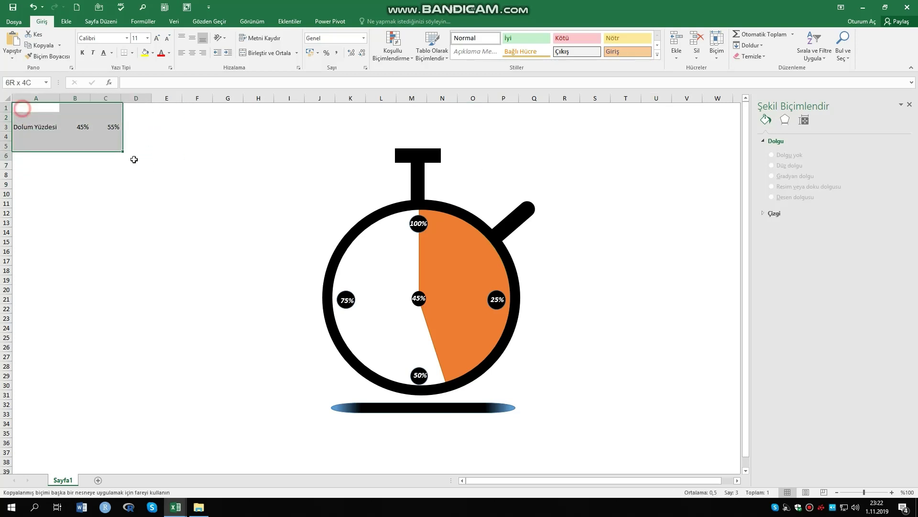
{"action": "left_click", "coordinate": [66, 21]}
{"action": "left_click", "coordinate": [41, 21]}
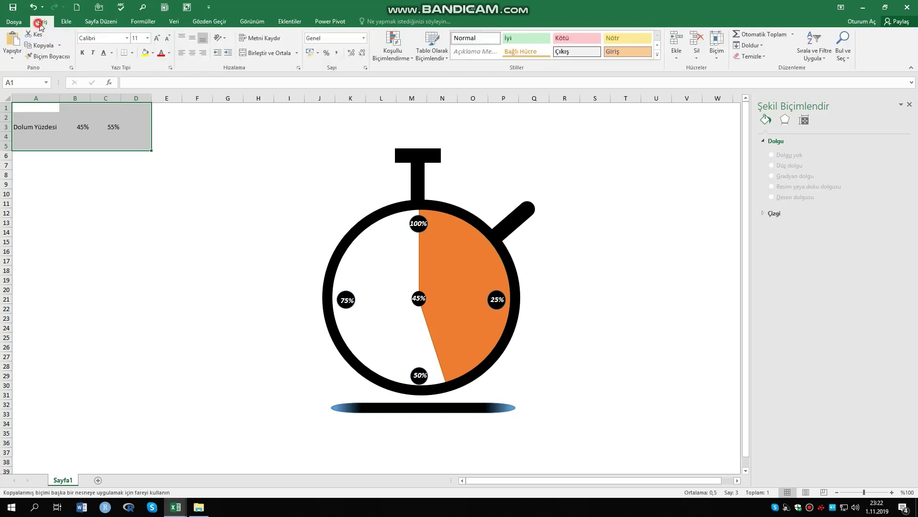
{"action": "left_click", "coordinate": [257, 52]}
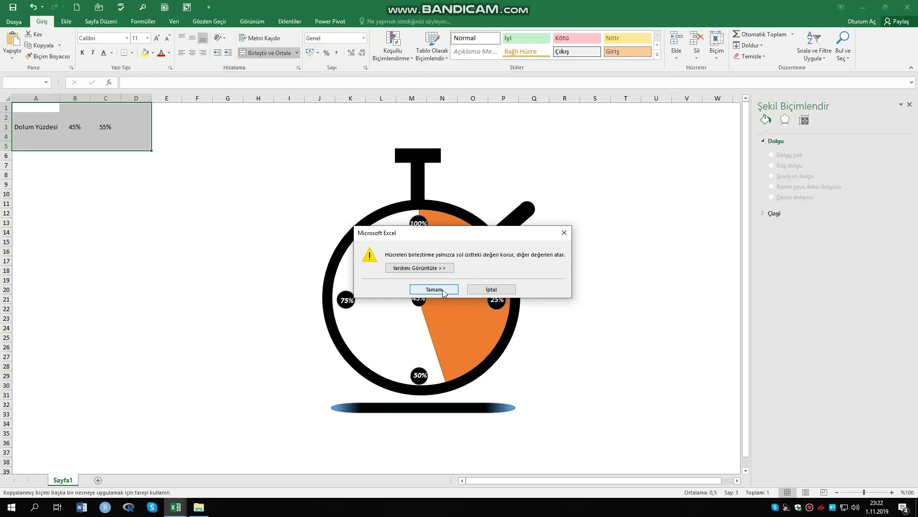
{"action": "left_click", "coordinate": [564, 233]}
{"action": "left_click", "coordinate": [167, 202]}
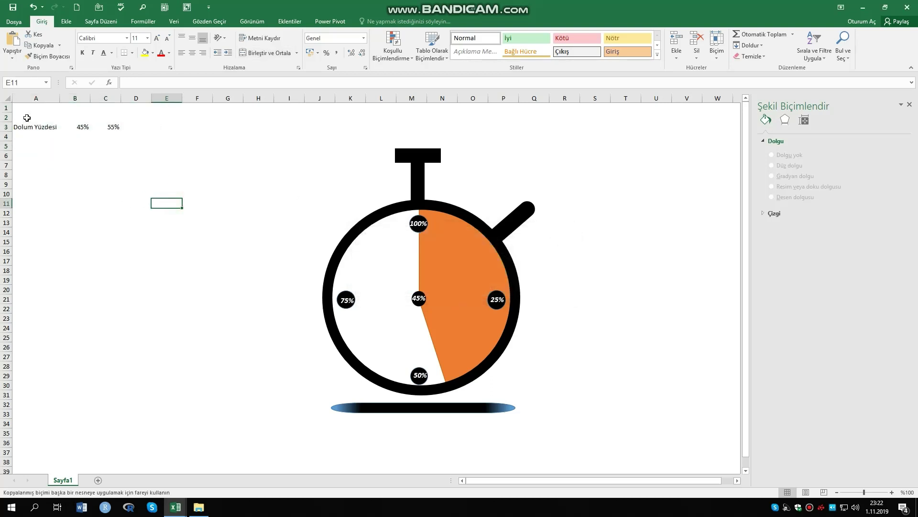
Make the Dolum Yüzdesi row A3:C3 bold.
{"action": "left_click_drag", "start_coordinate": [26, 125], "coordinate": [82, 127]}
{"action": "left_click", "coordinate": [105, 213]}
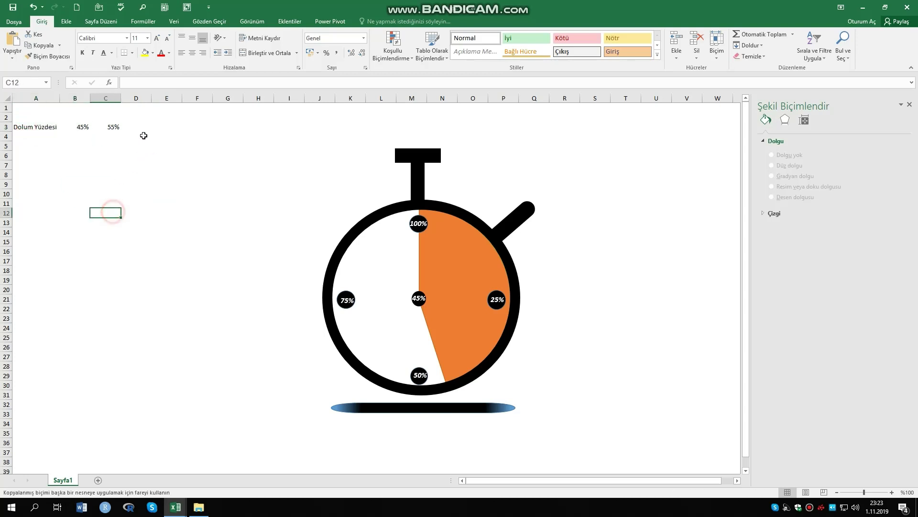
{"action": "left_click_drag", "start_coordinate": [30, 108], "coordinate": [116, 149]}
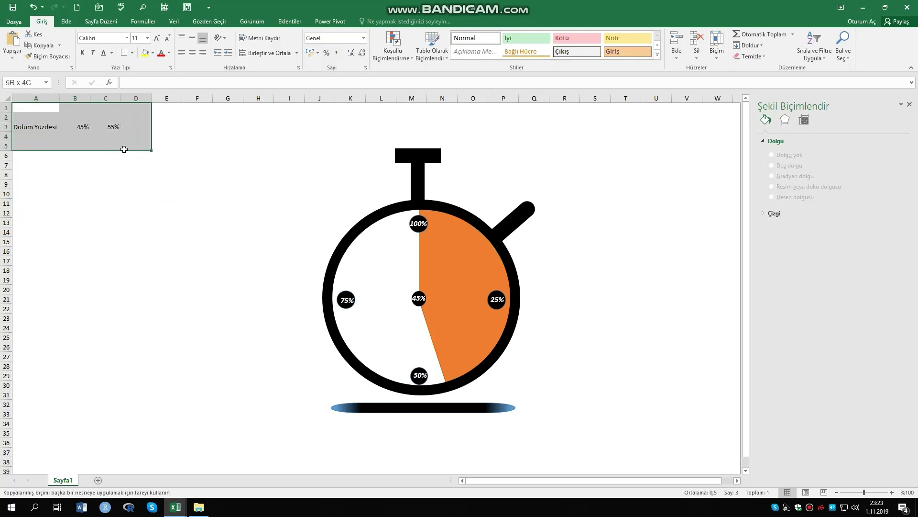
{"action": "left_click", "coordinate": [79, 214]}
{"action": "left_click_drag", "start_coordinate": [30, 126], "coordinate": [113, 128]}
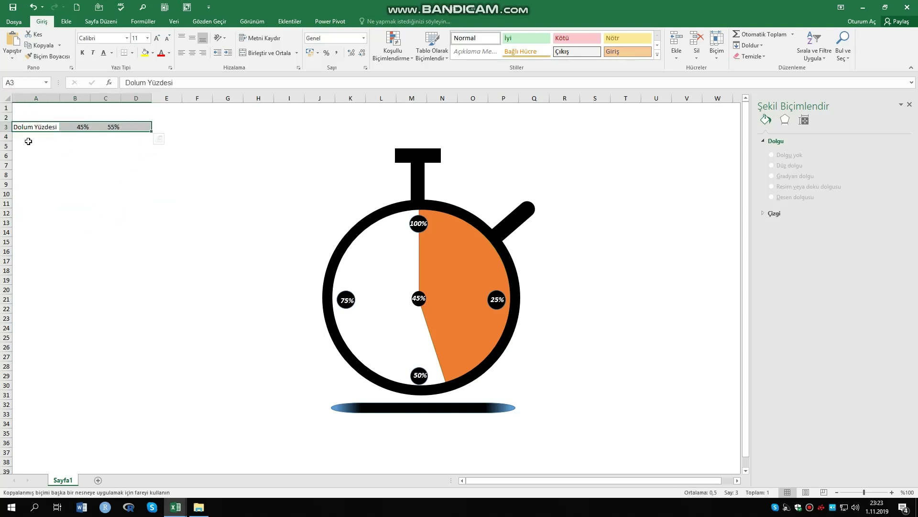
{"action": "left_click_drag", "start_coordinate": [28, 173], "coordinate": [28, 165]}
{"action": "left_click_drag", "start_coordinate": [28, 127], "coordinate": [114, 127]}
{"action": "left_click", "coordinate": [82, 53]}
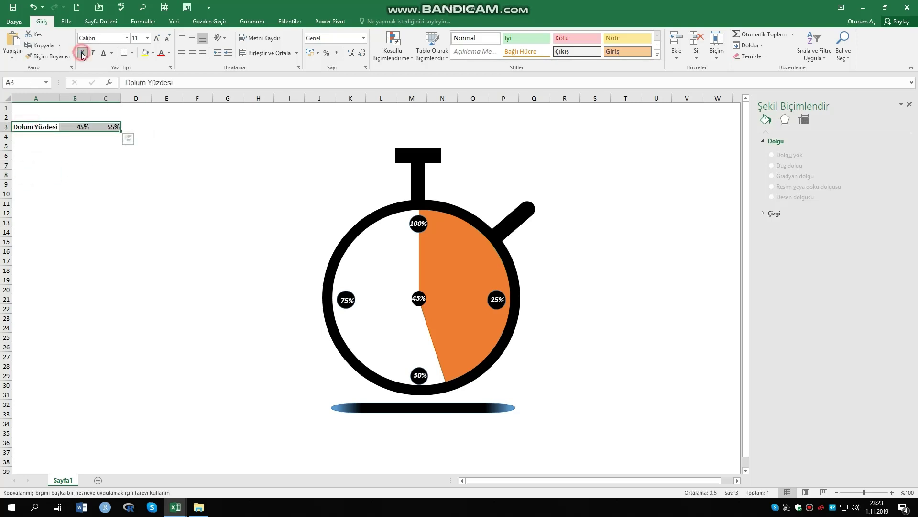
Increase the row's font size to 14 and AutoFit columns A–C.
{"action": "left_click", "coordinate": [158, 39]}
{"action": "left_click", "coordinate": [158, 38]}
{"action": "left_click_drag", "start_coordinate": [36, 98], "coordinate": [103, 98]}
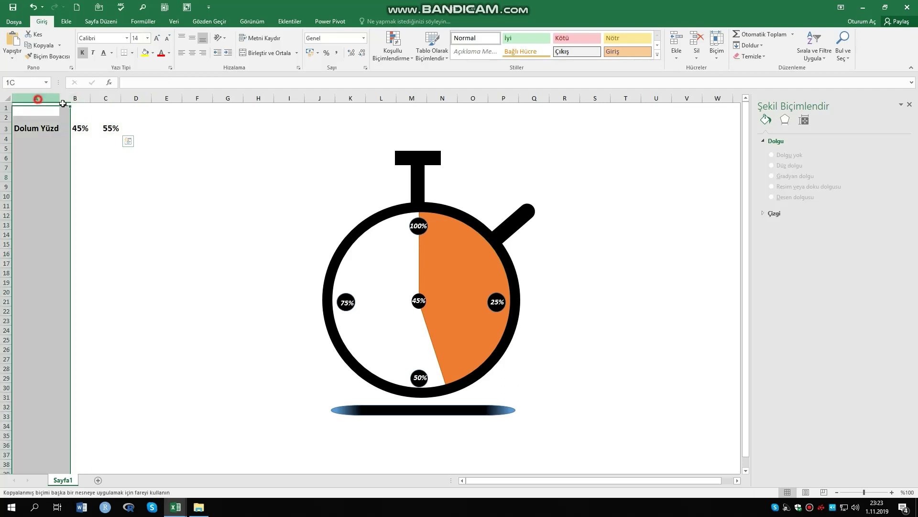
{"action": "double_click", "coordinate": [59, 98]}
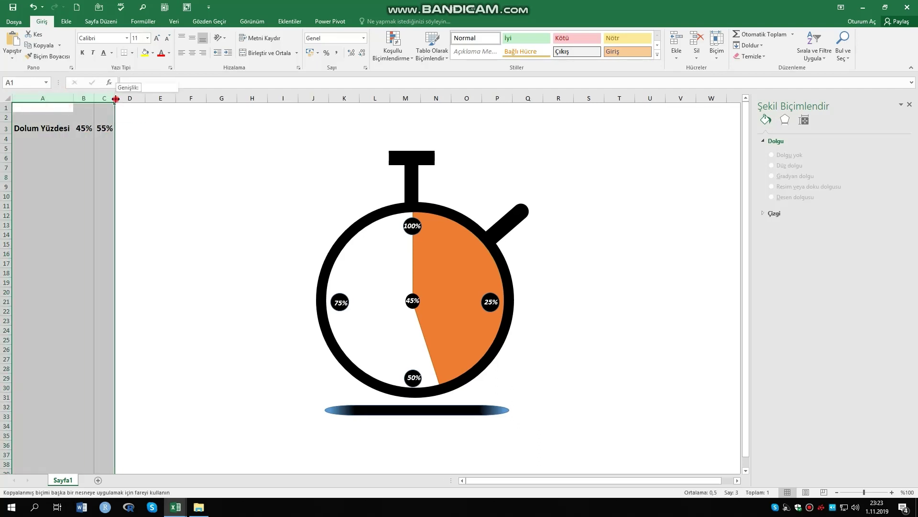
{"action": "left_click", "coordinate": [204, 176]}
Give A3:C3 all borders, then pick cell A3 for filling.
{"action": "left_click_drag", "start_coordinate": [35, 128], "coordinate": [110, 129]}
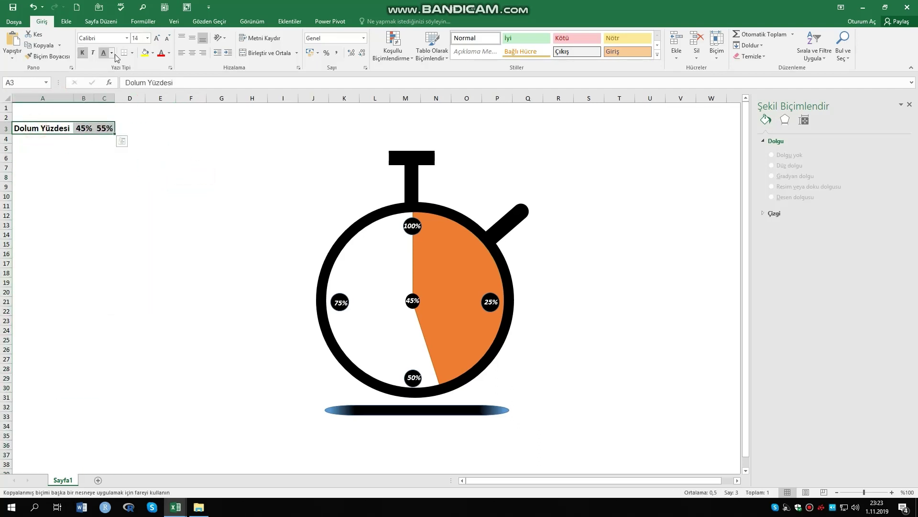
{"action": "left_click", "coordinate": [130, 53]}
{"action": "left_click", "coordinate": [154, 134]}
{"action": "left_click", "coordinate": [134, 196]}
{"action": "left_click", "coordinate": [36, 128]}
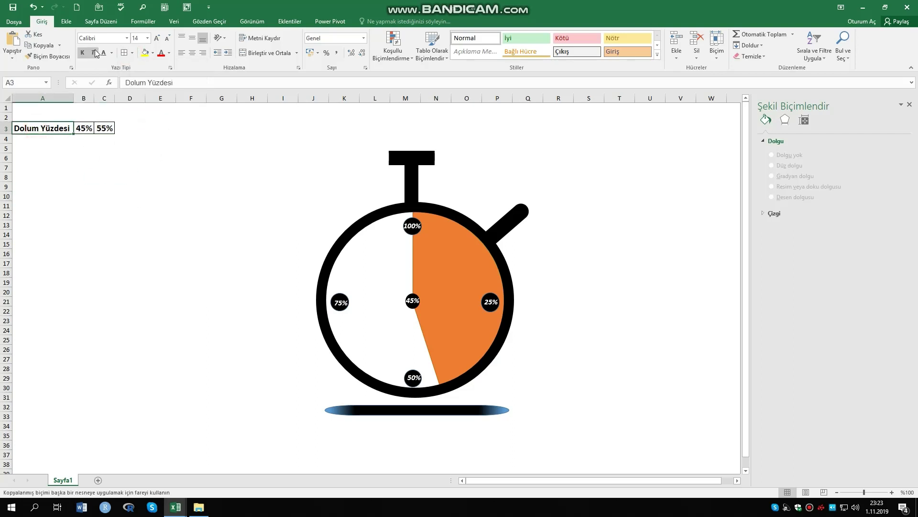
{"action": "left_click", "coordinate": [153, 53]}
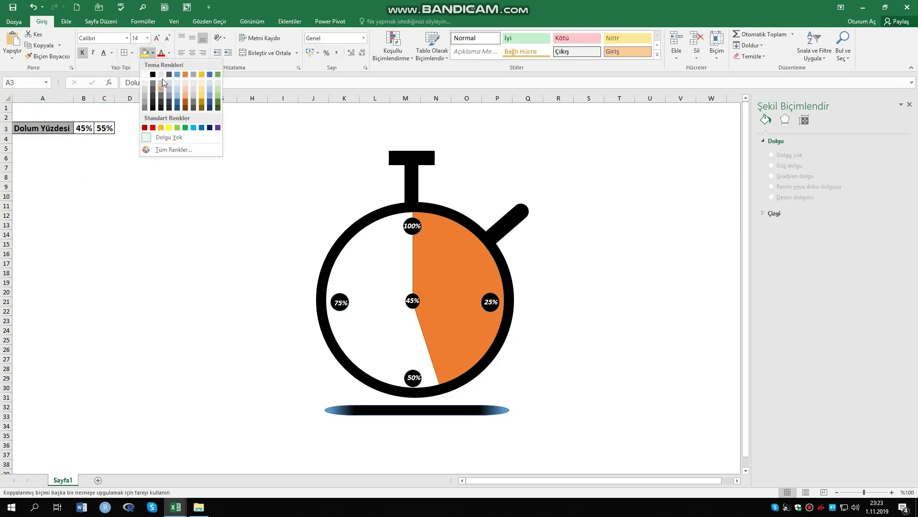
Fill A3 blue, then give the 45% cell B3 a text colour and green fill.
{"action": "left_click", "coordinate": [177, 92]}
{"action": "left_click", "coordinate": [159, 196]}
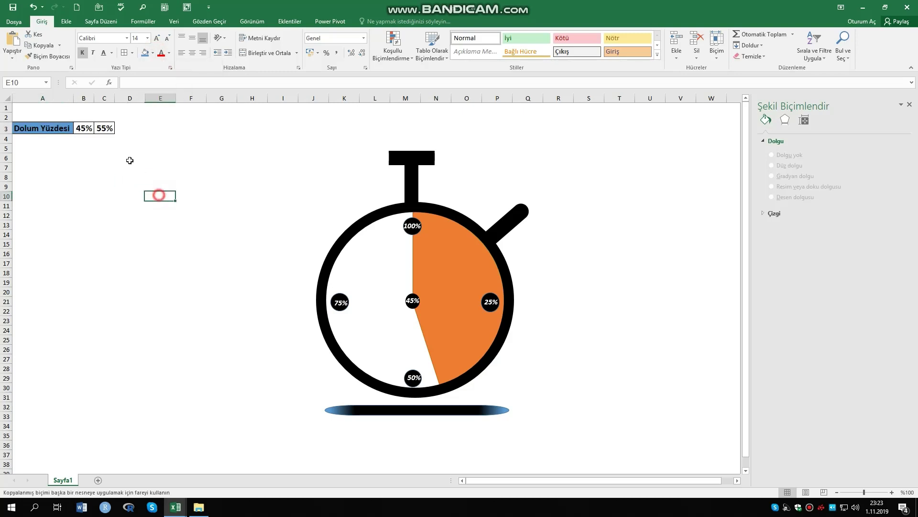
{"action": "left_click", "coordinate": [89, 125]}
{"action": "left_click", "coordinate": [169, 53]}
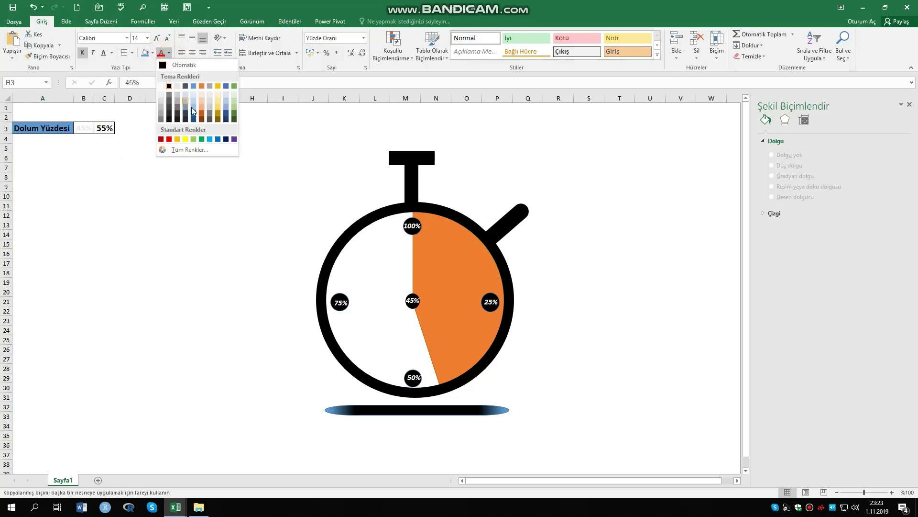
{"action": "left_click", "coordinate": [177, 138]}
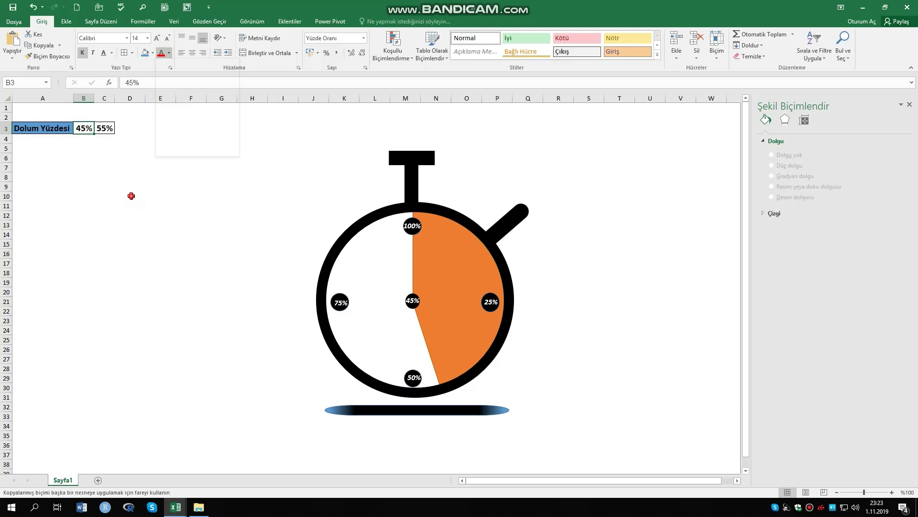
{"action": "left_click", "coordinate": [152, 53]}
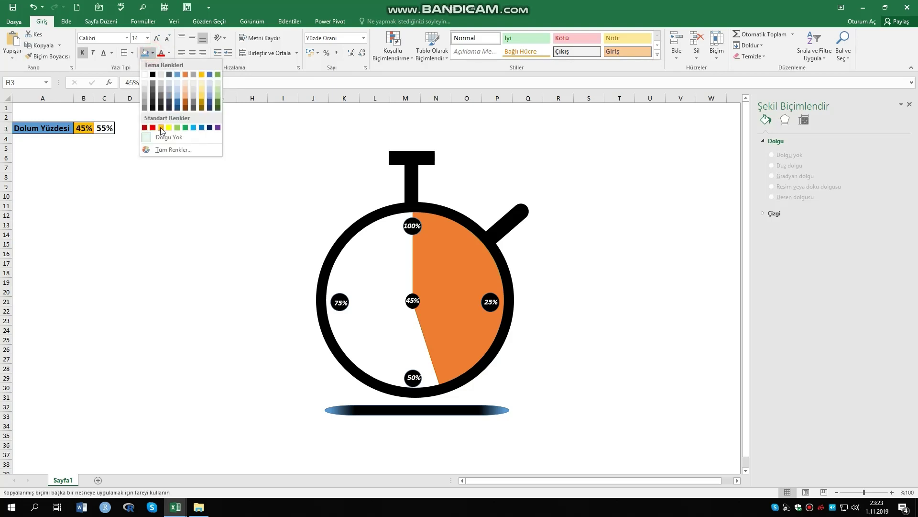
{"action": "left_click", "coordinate": [185, 127]}
Fill the 55% cell C3 red.
{"action": "left_click", "coordinate": [104, 127]}
{"action": "left_click", "coordinate": [152, 53]}
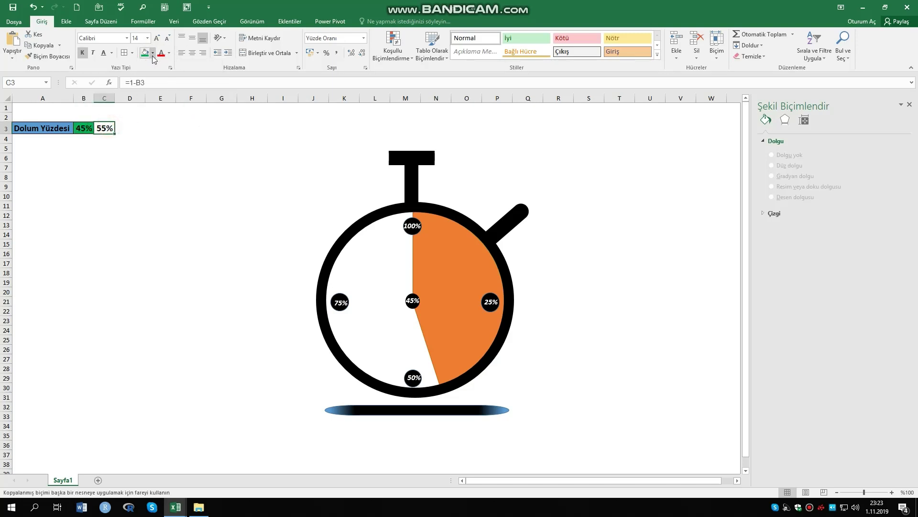
{"action": "left_click", "coordinate": [152, 127]}
{"action": "left_click", "coordinate": [187, 187]}
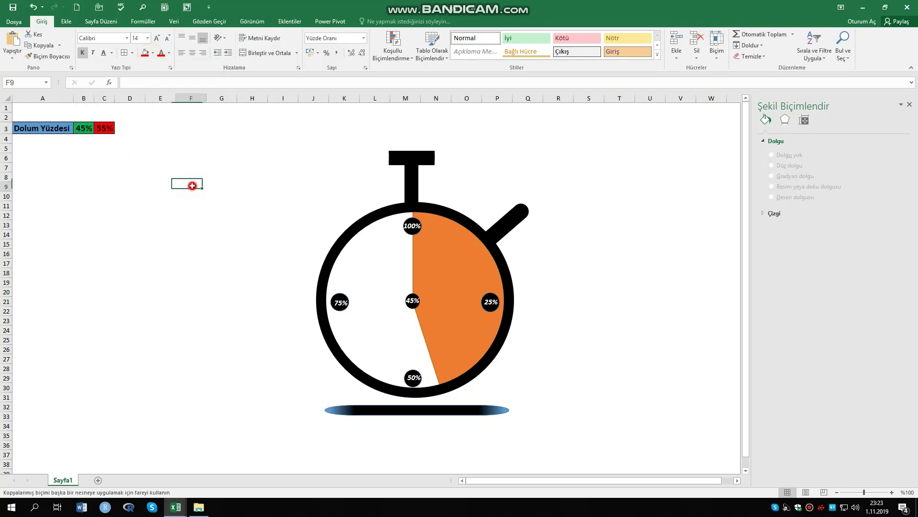
Browse the font name list for the Dolum Yüzdesi cells A3:C3.
{"action": "left_click", "coordinate": [39, 129]}
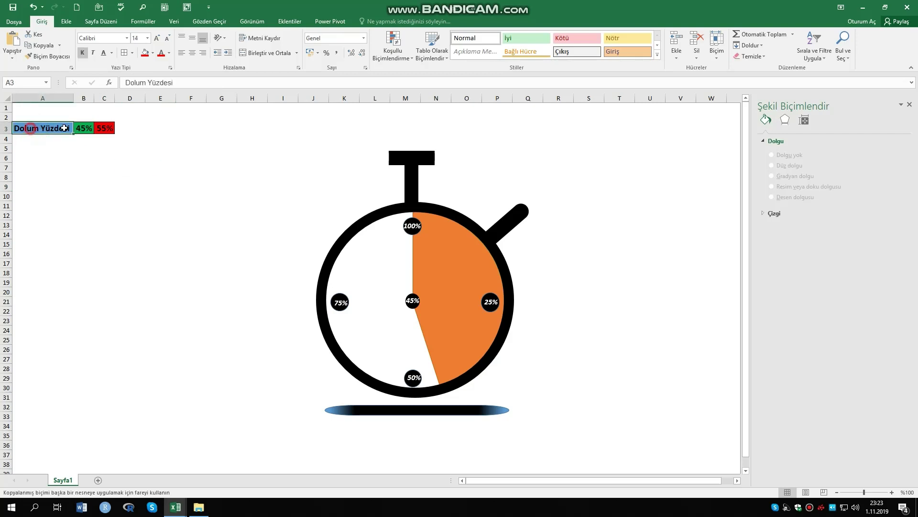
{"action": "left_click_drag", "start_coordinate": [64, 127], "coordinate": [108, 128]}
{"action": "left_click", "coordinate": [127, 38]}
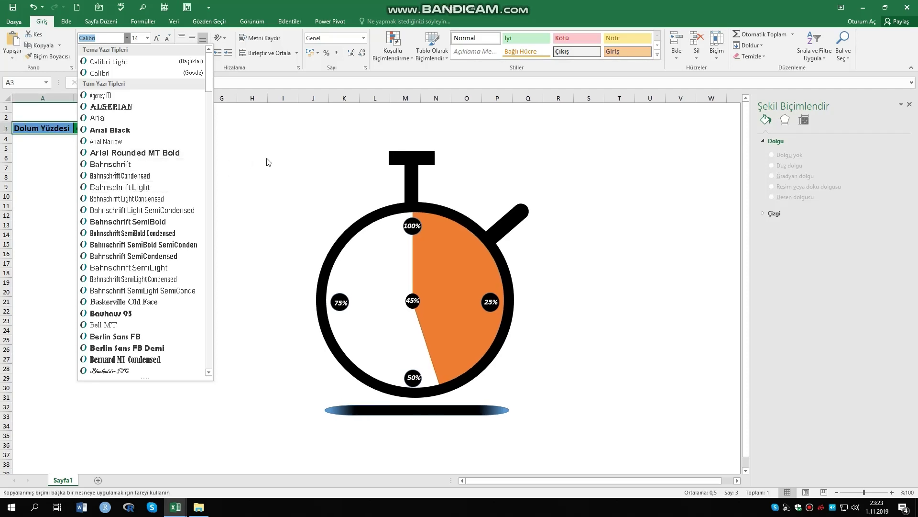
{"action": "scroll", "coordinate": [136, 296], "scroll_direction": "down", "scroll_amount": 3}
{"action": "scroll", "coordinate": [139, 258], "scroll_direction": "down", "scroll_amount": 1}
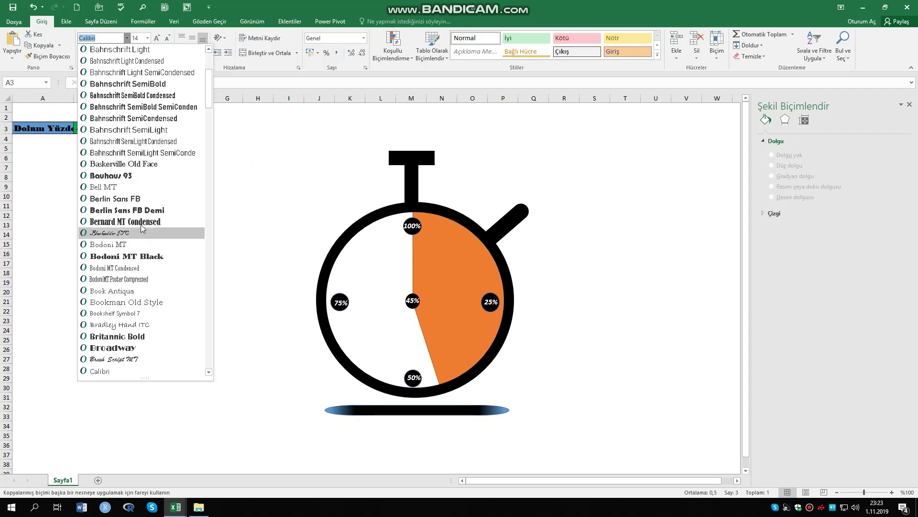
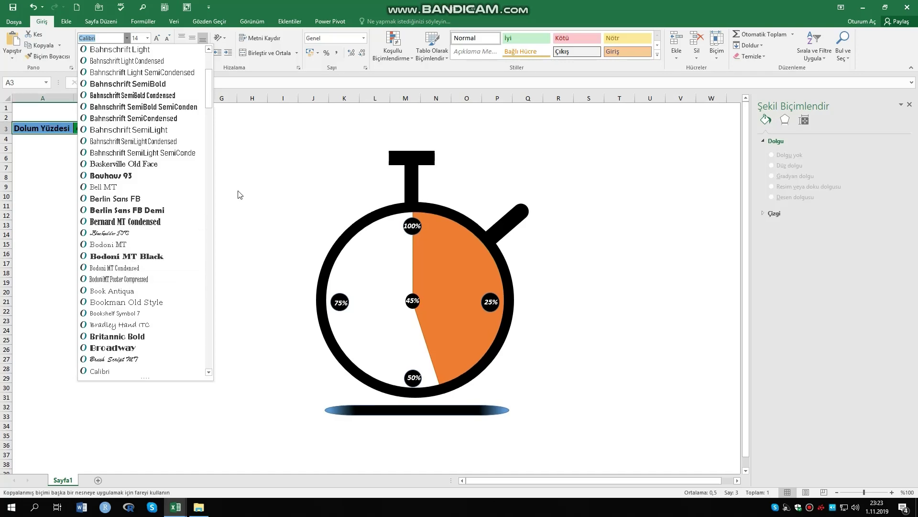
Scroll down the sheet to review the stopwatch gauge below the Dolum Yüzdesi row.
{"action": "scroll", "coordinate": [144, 268], "scroll_direction": "down", "scroll_amount": 3}
{"action": "scroll", "coordinate": [134, 287], "scroll_direction": "down", "scroll_amount": 4}
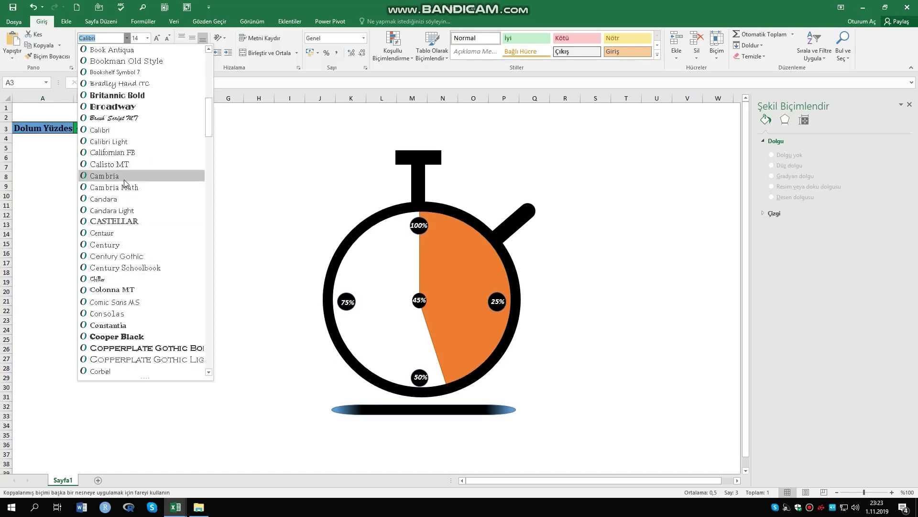
{"action": "scroll", "coordinate": [124, 184], "scroll_direction": "down", "scroll_amount": 3}
{"action": "scroll", "coordinate": [124, 201], "scroll_direction": "down", "scroll_amount": 1}
{"action": "scroll", "coordinate": [123, 239], "scroll_direction": "down", "scroll_amount": 7}
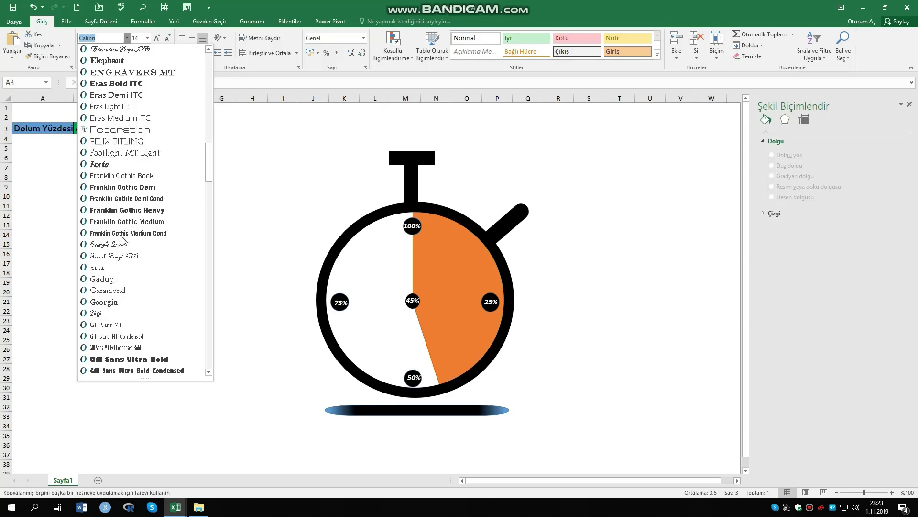
{"action": "scroll", "coordinate": [123, 241], "scroll_direction": "down", "scroll_amount": 9}
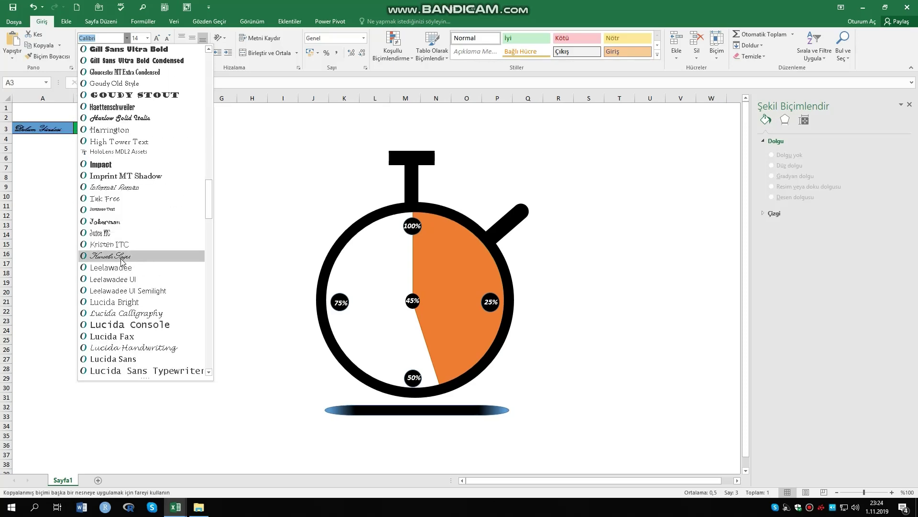
{"action": "scroll", "coordinate": [130, 249], "scroll_direction": "down", "scroll_amount": 3}
{"action": "scroll", "coordinate": [133, 234], "scroll_direction": "down", "scroll_amount": 1}
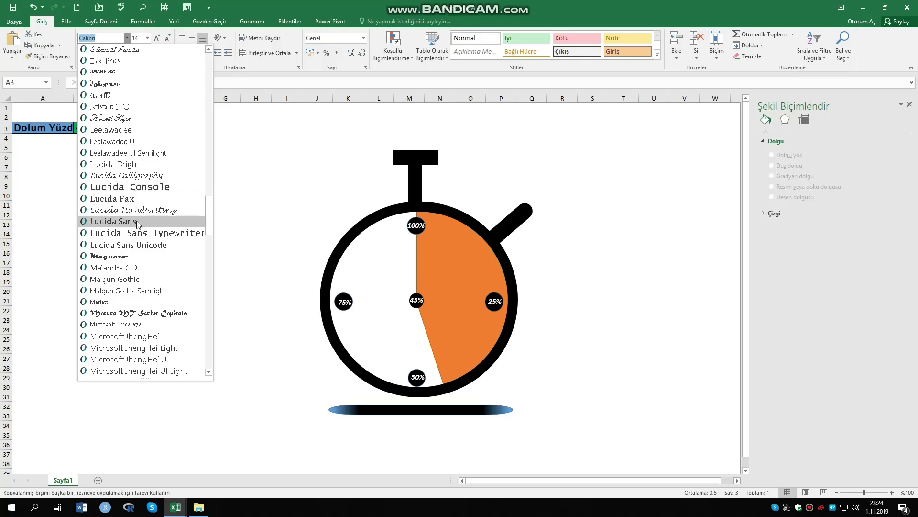
{"action": "scroll", "coordinate": [135, 230], "scroll_direction": "down", "scroll_amount": 7}
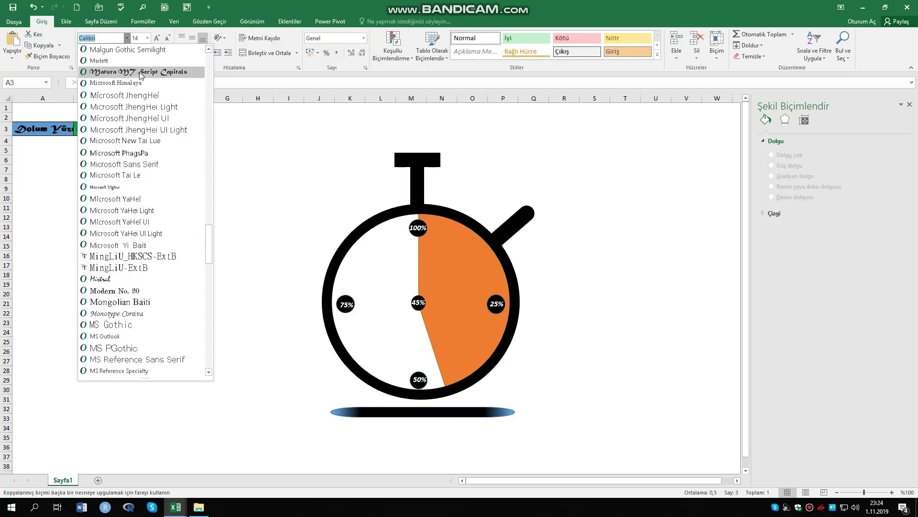
{"action": "scroll", "coordinate": [135, 299], "scroll_direction": "down", "scroll_amount": 3}
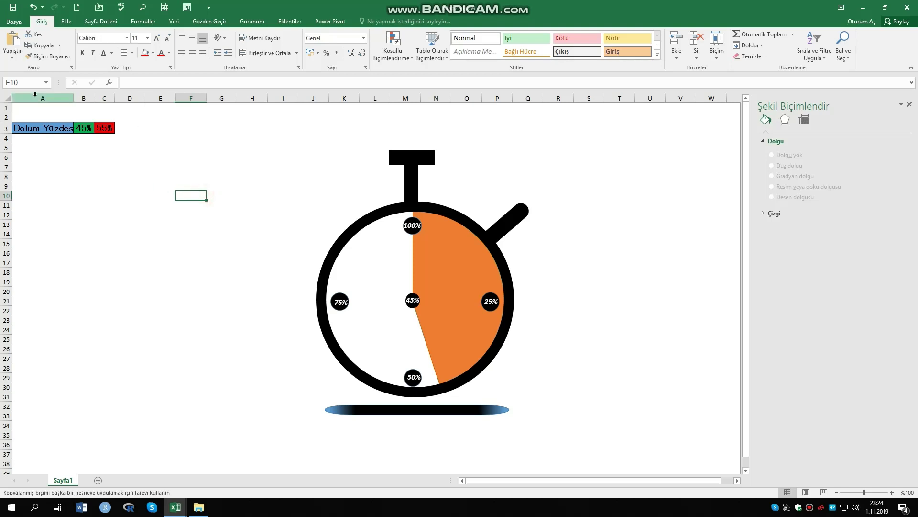
AutoFit column A to the Dolum Yüzdesi label and delete columns D–K.
{"action": "left_click_drag", "start_coordinate": [43, 98], "coordinate": [104, 98]}
{"action": "double_click", "coordinate": [72, 96]}
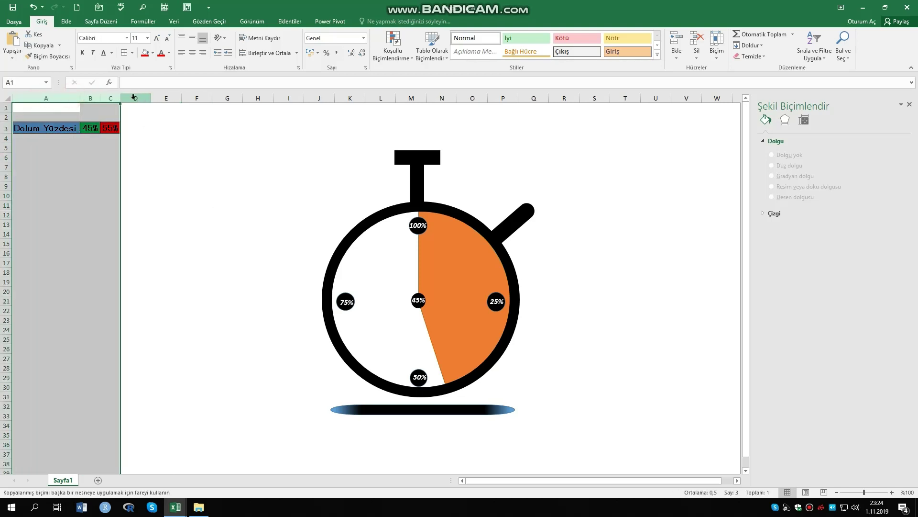
{"action": "left_click", "coordinate": [205, 164]}
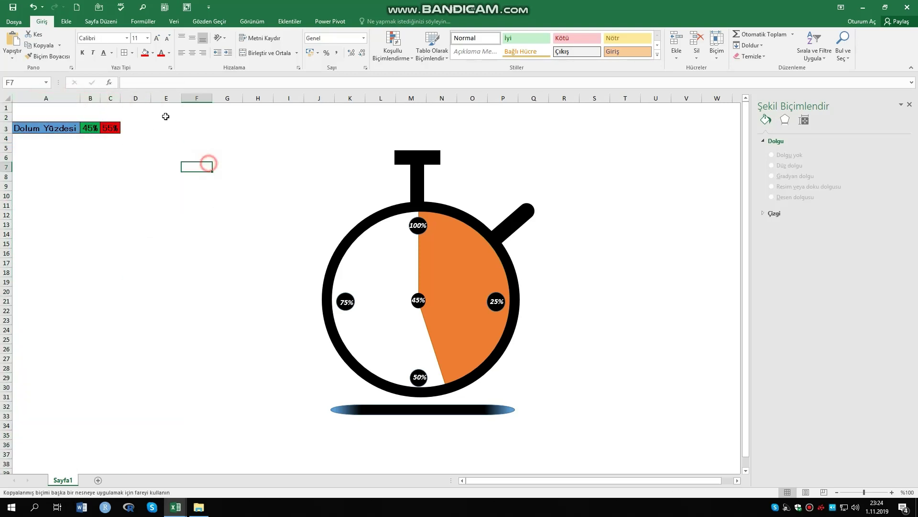
{"action": "left_click_drag", "start_coordinate": [135, 98], "coordinate": [362, 97]}
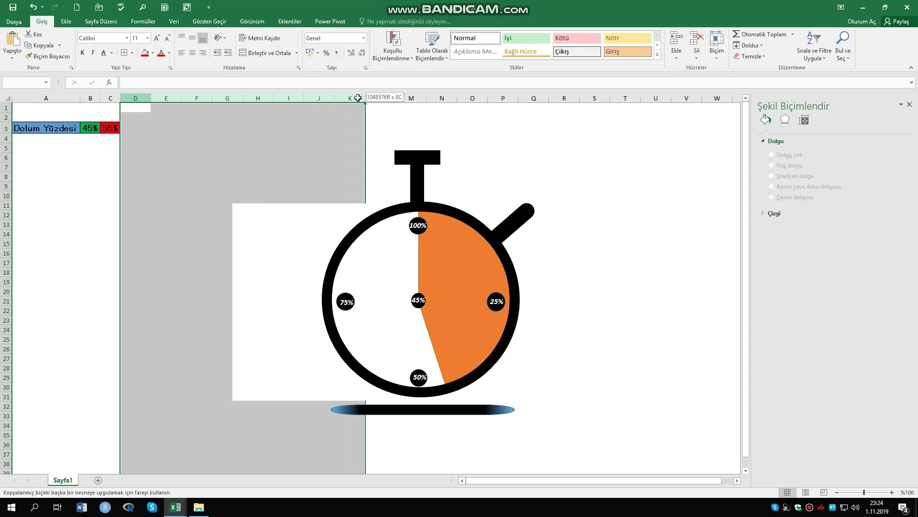
{"action": "right_click", "coordinate": [350, 98]}
{"action": "left_click", "coordinate": [363, 178]}
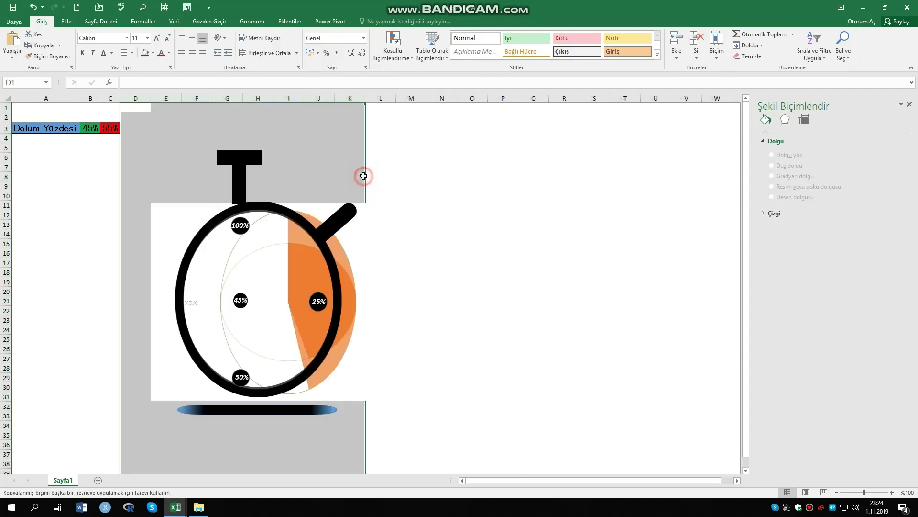
Undo the column D–K deletion and select the label row A3:C3.
{"action": "left_click", "coordinate": [33, 7]}
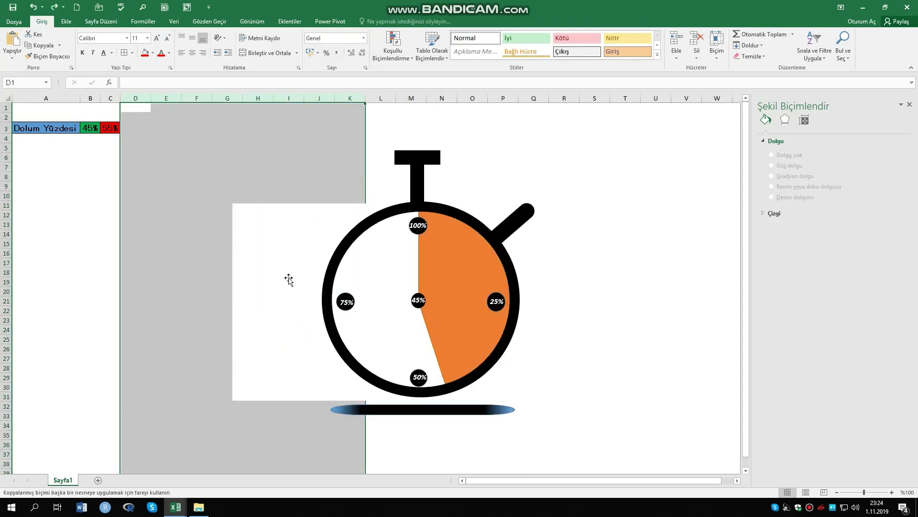
{"action": "left_click", "coordinate": [632, 190]}
{"action": "left_click_drag", "start_coordinate": [46, 128], "coordinate": [110, 128]}
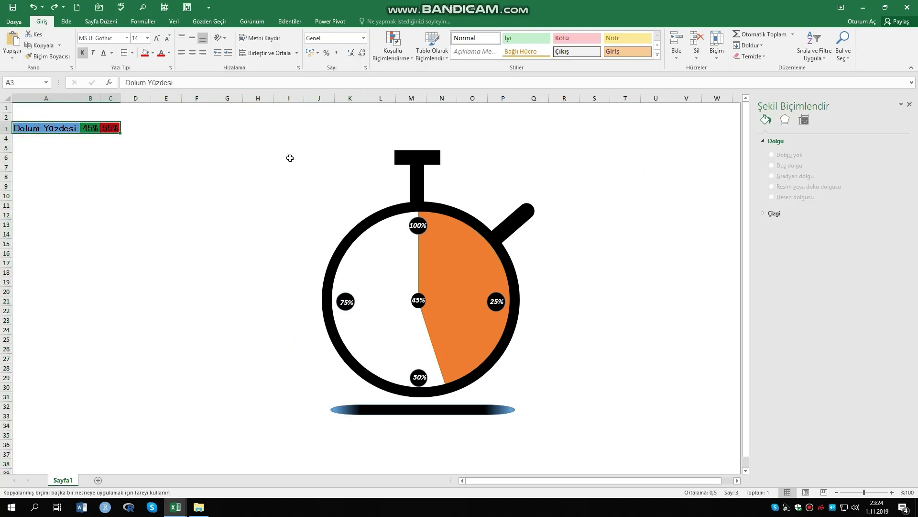
Copy the A3:C3 label row into L3:N3 and AutoFit column L.
{"action": "key", "text": "ctrl+c"}
{"action": "left_click", "coordinate": [379, 127]}
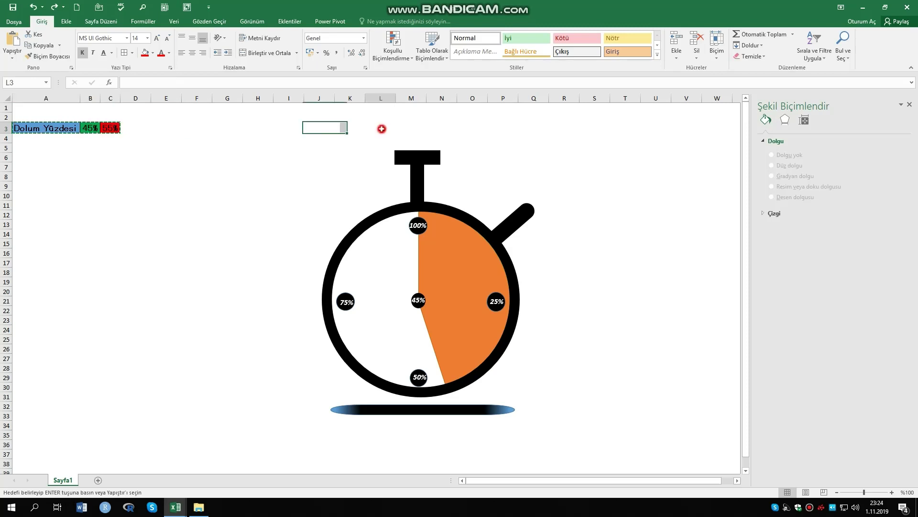
{"action": "key", "text": "ctrl+v"}
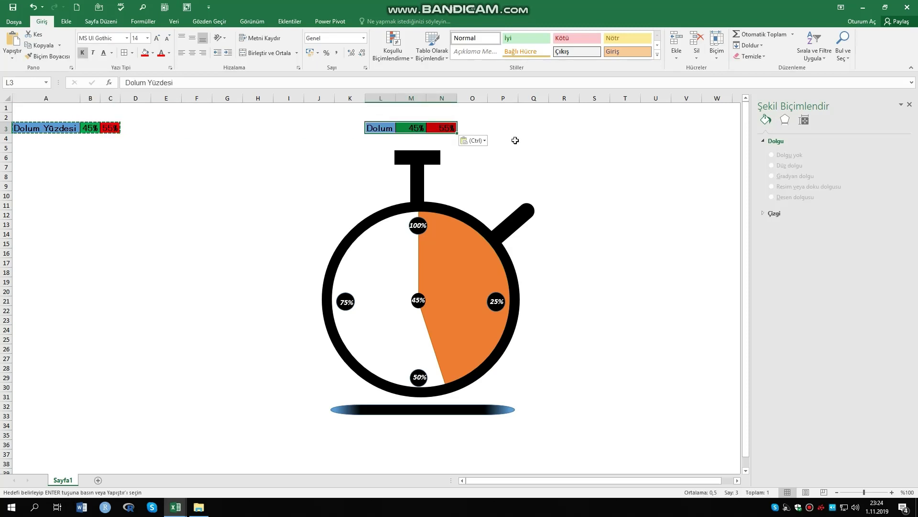
{"action": "left_click", "coordinate": [572, 139]}
{"action": "left_click", "coordinate": [396, 128]}
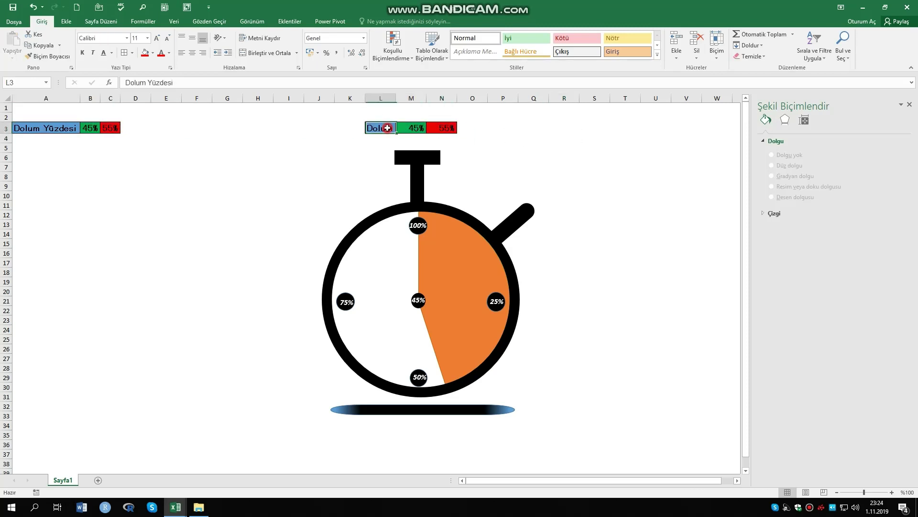
{"action": "double_click", "coordinate": [396, 98]}
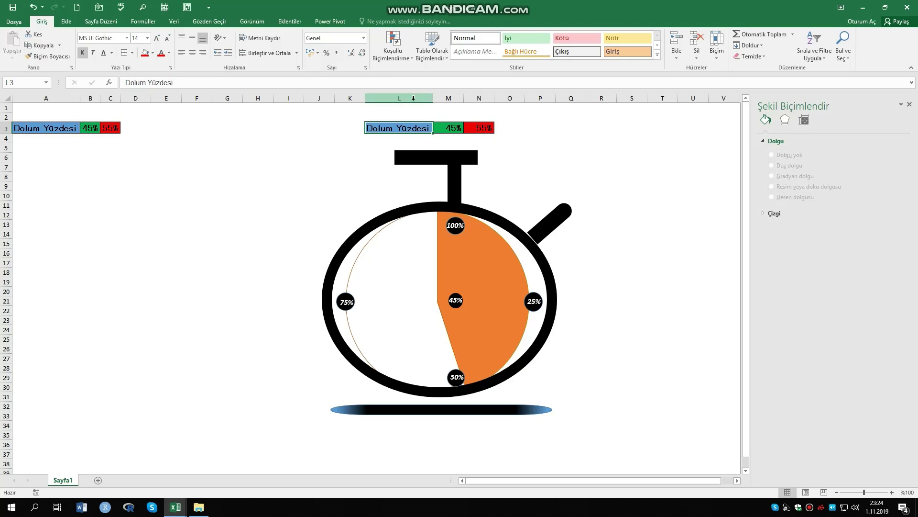
Undo the column L width change.
{"action": "left_click", "coordinate": [329, 306]}
{"action": "left_click", "coordinate": [33, 7]}
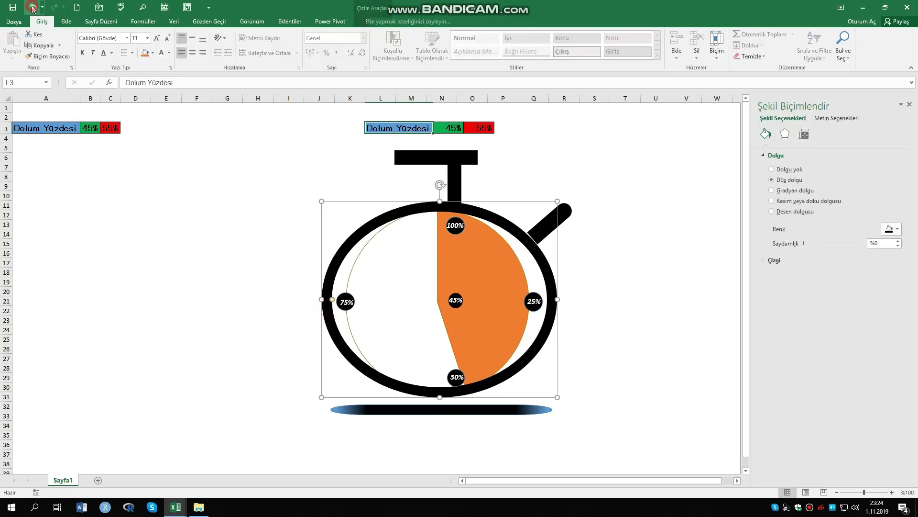
{"action": "left_click", "coordinate": [134, 234]}
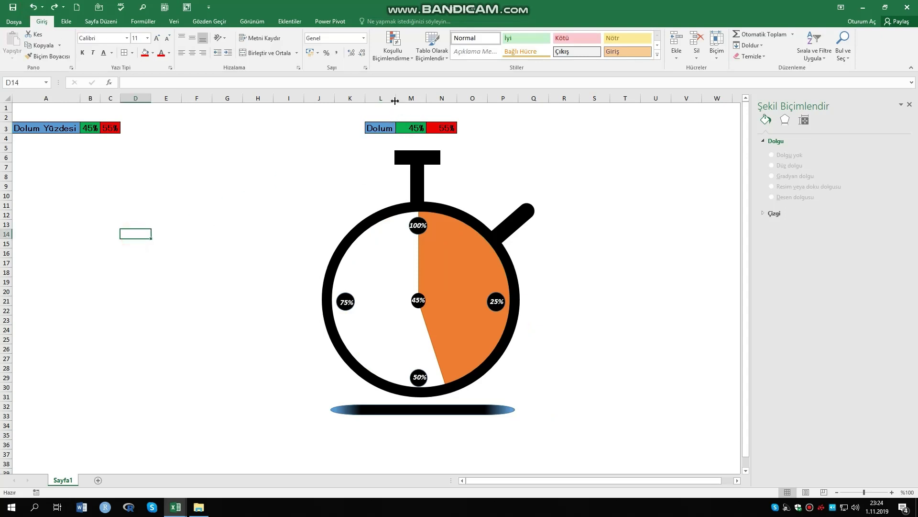
Copy the L3:N3 row and paste it at F20.
{"action": "left_click_drag", "start_coordinate": [383, 128], "coordinate": [449, 129]}
{"action": "key", "text": "ctrl+c"}
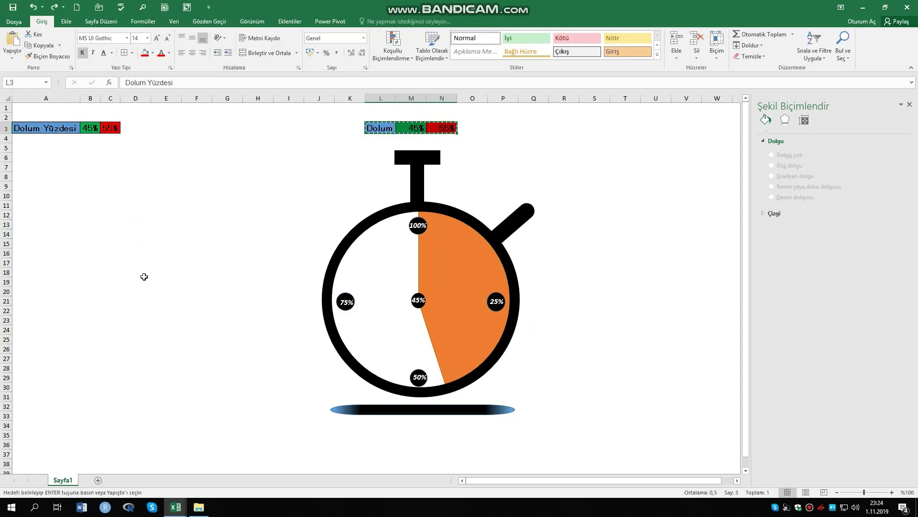
{"action": "left_click", "coordinate": [189, 295]}
{"action": "key", "text": "ctrl+v"}
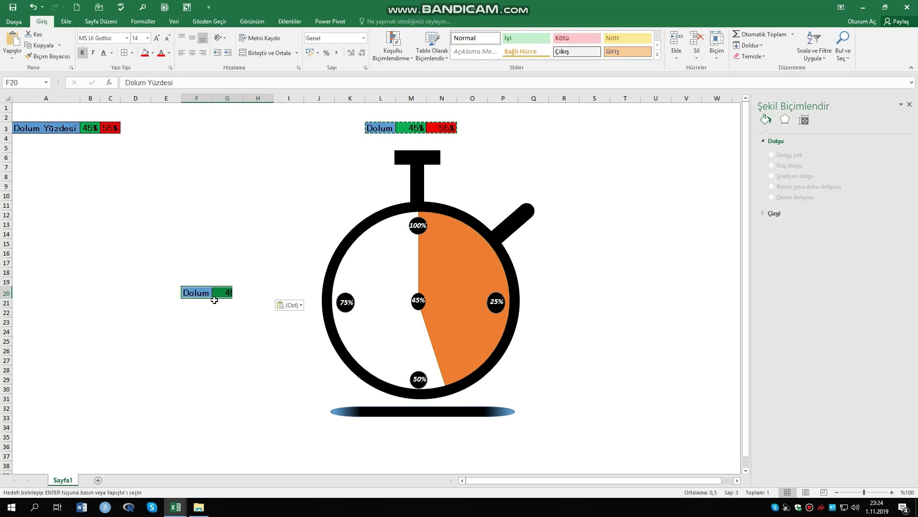
{"action": "key", "text": "Escape"}
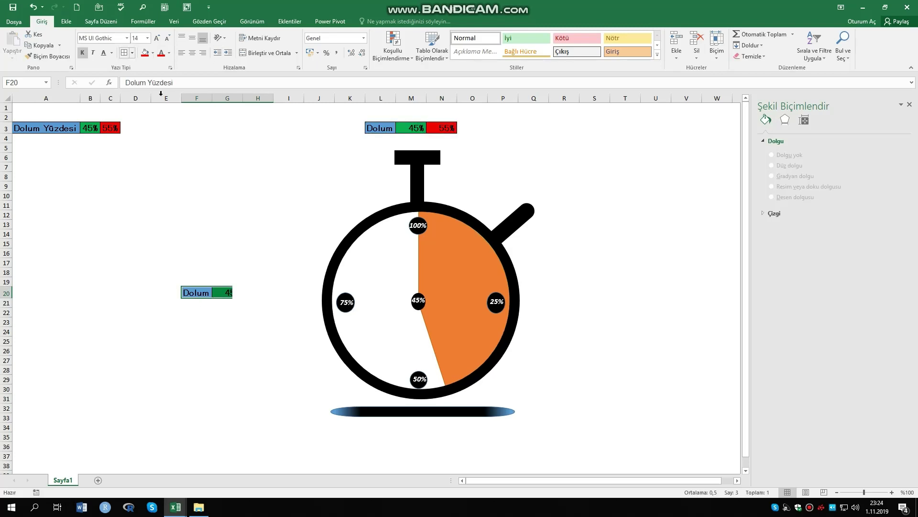
Clear the text and fills from L3:N3.
{"action": "left_click_drag", "start_coordinate": [389, 128], "coordinate": [445, 129]}
{"action": "key", "text": "Delete"}
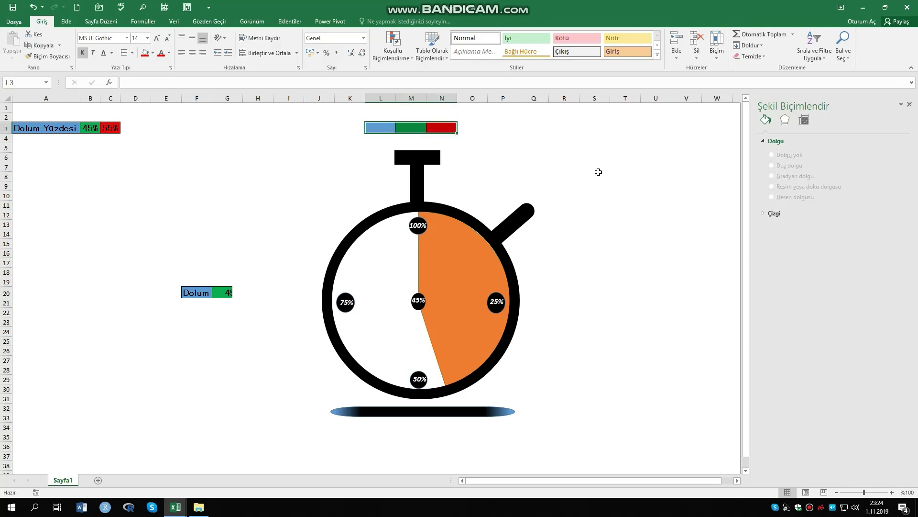
{"action": "left_click", "coordinate": [751, 55]}
{"action": "left_click", "coordinate": [760, 72]}
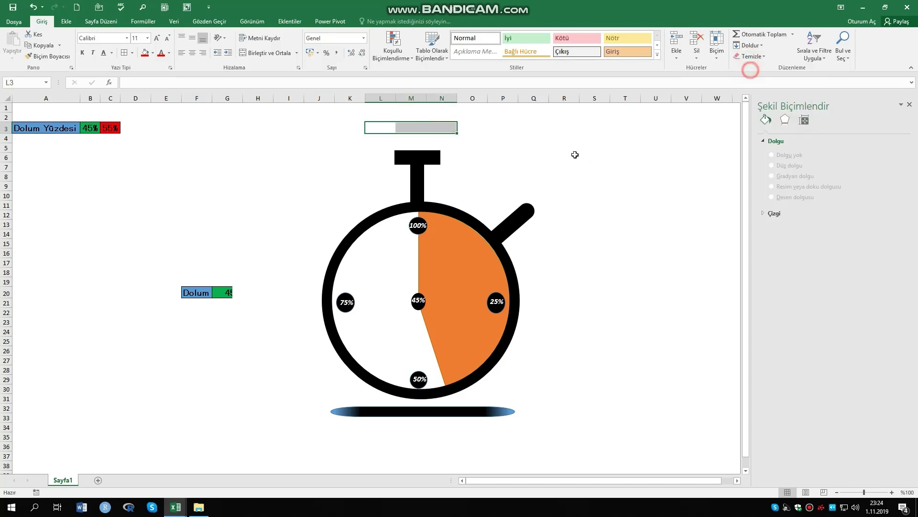
{"action": "left_click", "coordinate": [583, 156]}
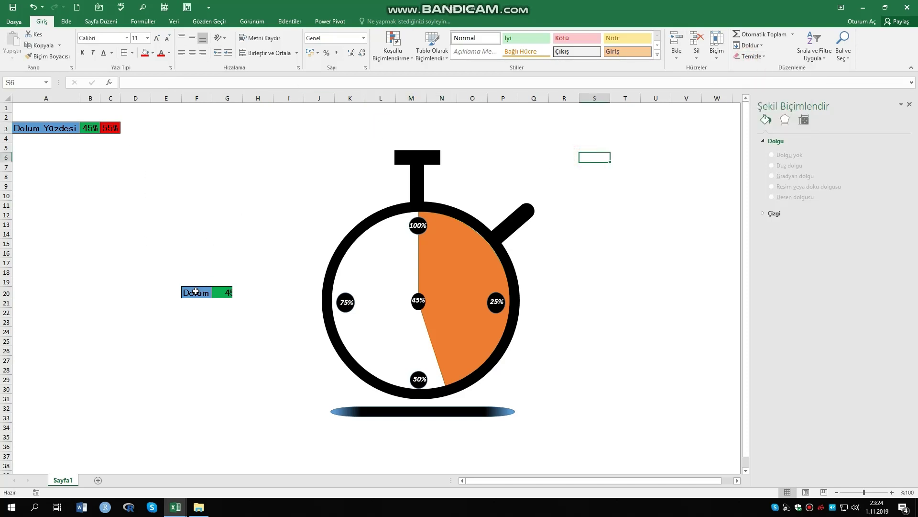
Delete the text in F20:G20 and clear its blue and green fills.
{"action": "left_click_drag", "start_coordinate": [196, 291], "coordinate": [234, 294]}
{"action": "key", "text": "Delete"}
{"action": "left_click", "coordinate": [217, 333]}
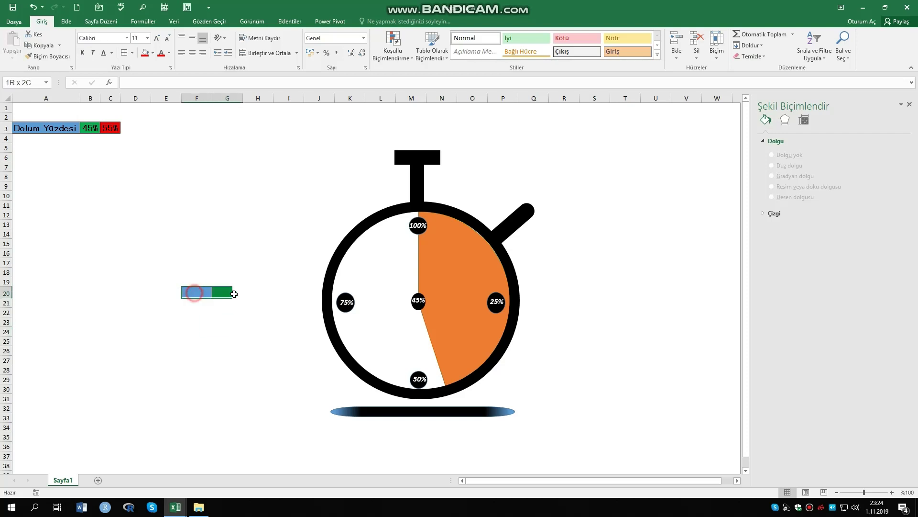
{"action": "left_click", "coordinate": [751, 56]}
{"action": "left_click", "coordinate": [747, 69]}
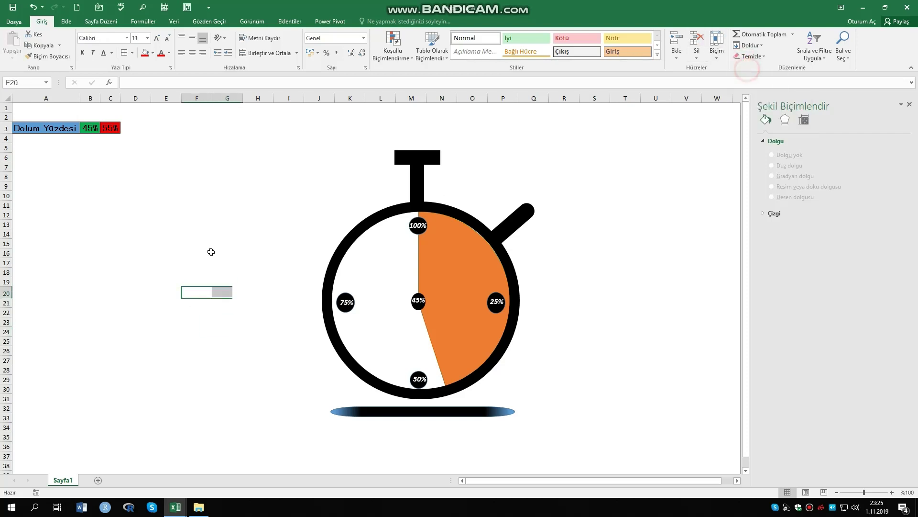
{"action": "left_click", "coordinate": [228, 247]}
{"action": "left_click", "coordinate": [165, 318]}
{"action": "left_click", "coordinate": [166, 174]}
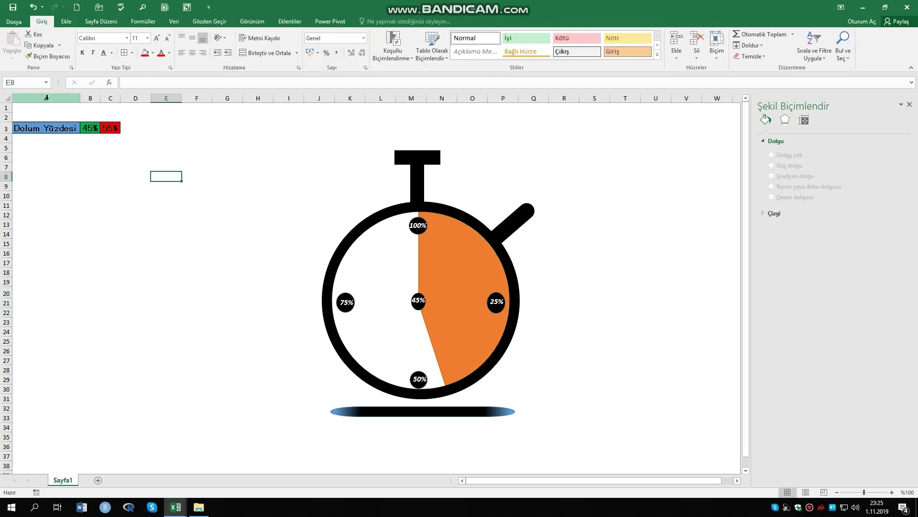
Close the Format Shape pane beside the gauge.
{"action": "left_click_drag", "start_coordinate": [46, 97], "coordinate": [114, 103]}
{"action": "left_click", "coordinate": [272, 228]}
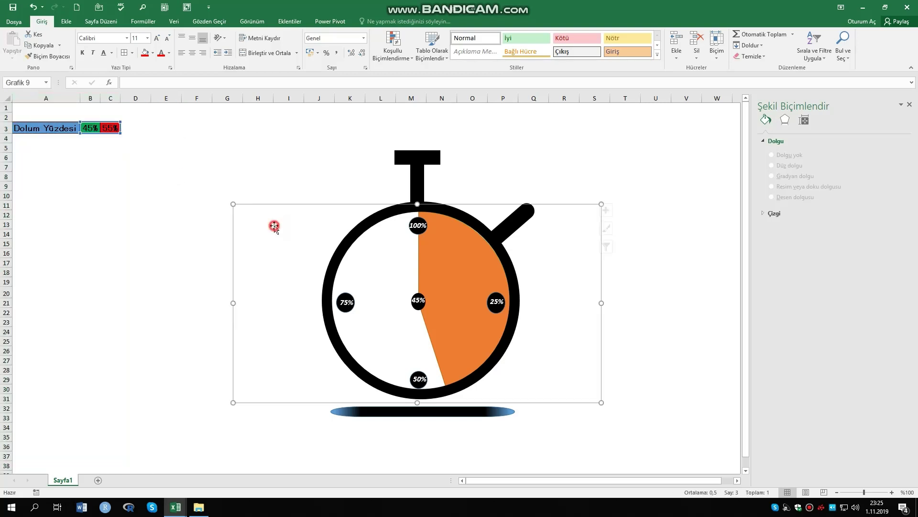
{"action": "left_click", "coordinate": [189, 184]}
{"action": "left_click", "coordinate": [139, 272]}
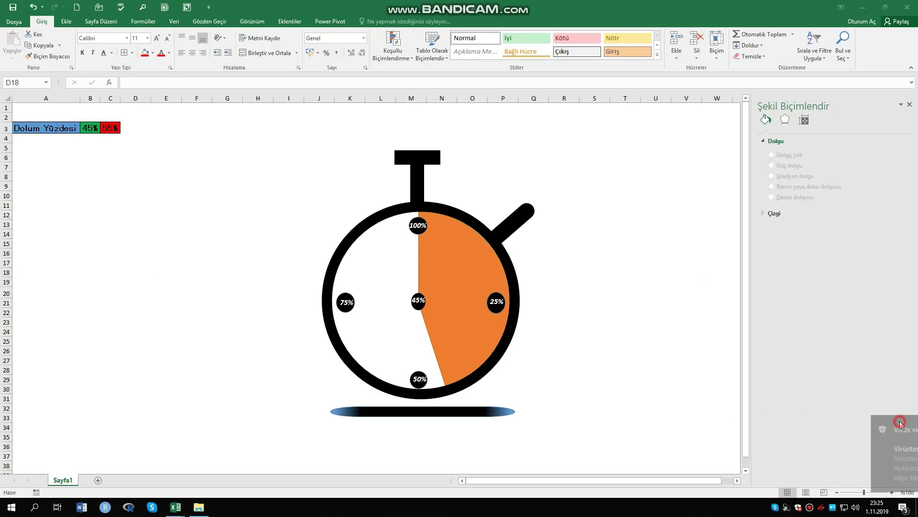
{"action": "left_click", "coordinate": [712, 372]}
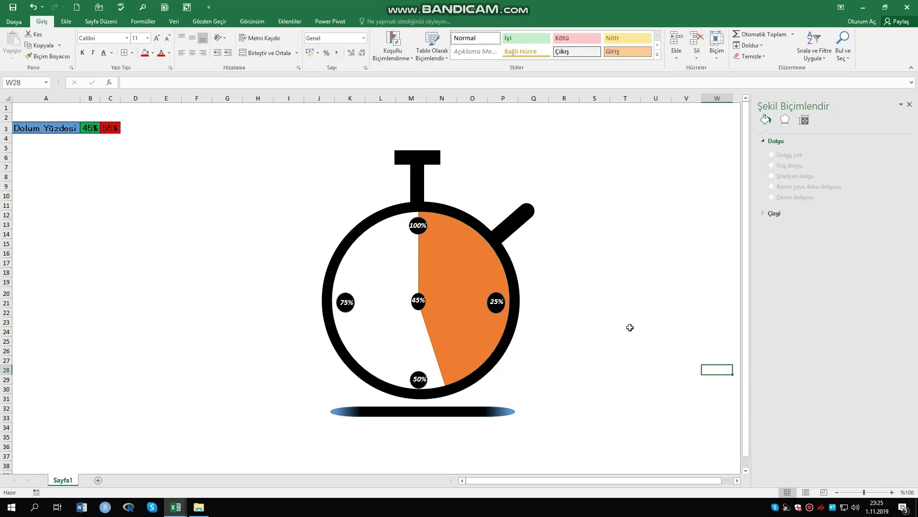
{"action": "left_click", "coordinate": [909, 104]}
{"action": "left_click", "coordinate": [748, 211]}
{"action": "left_click", "coordinate": [784, 357]}
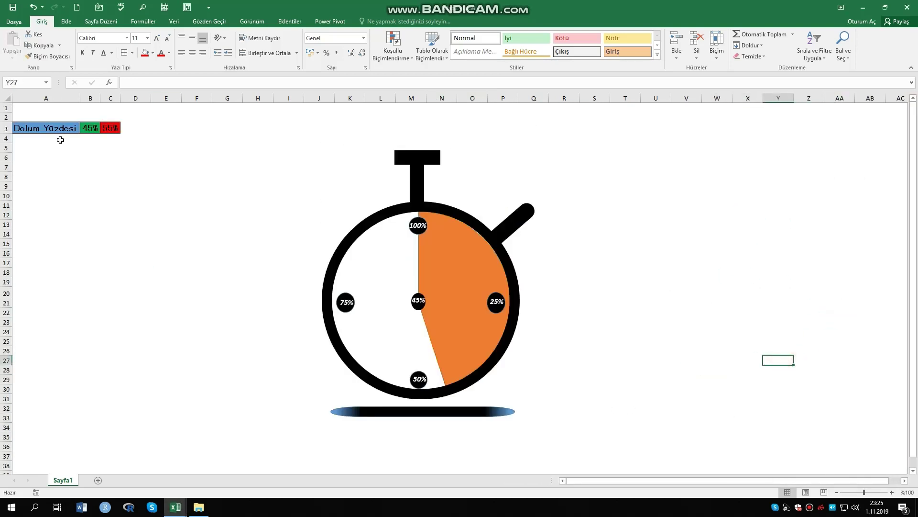
Test the gauge by entering 75%, 87% and 21% in B3.
{"action": "left_click", "coordinate": [91, 128]}
{"action": "type", "text": "75"}
{"action": "key", "text": "Tab"}
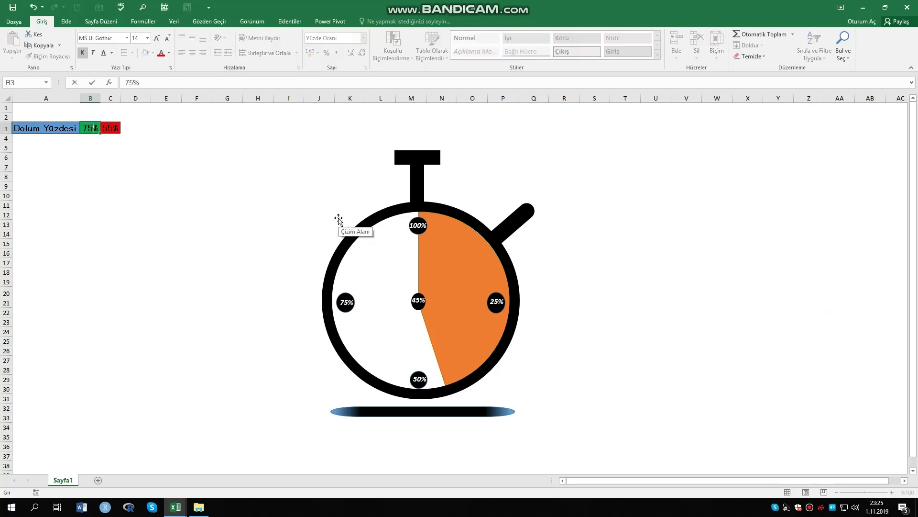
{"action": "key", "text": "Left"}
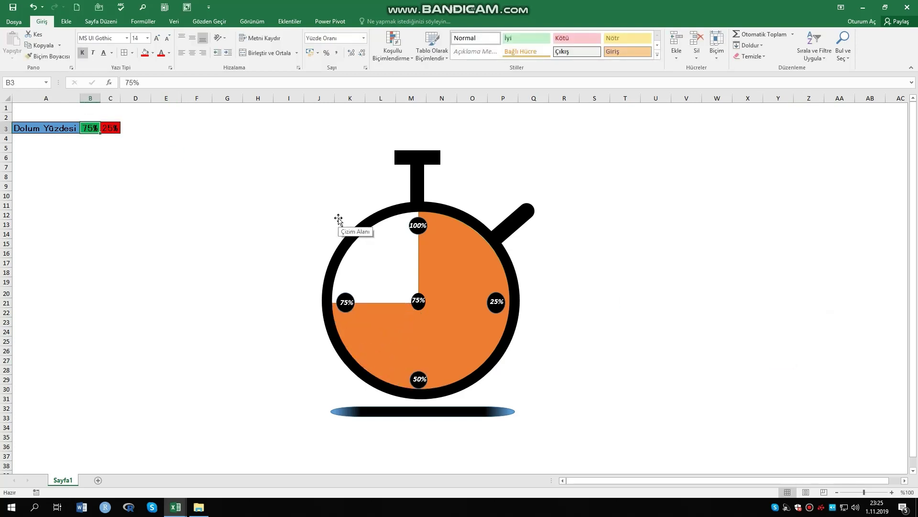
{"action": "type", "text": "87"}
{"action": "key", "text": "Return"}
{"action": "key", "text": "Up"}
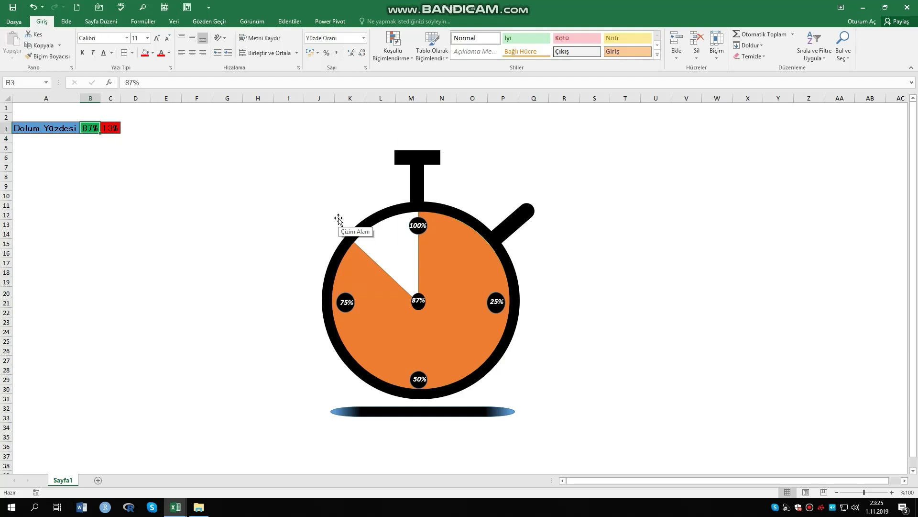
{"action": "type", "text": "21"}
{"action": "key", "text": "Return"}
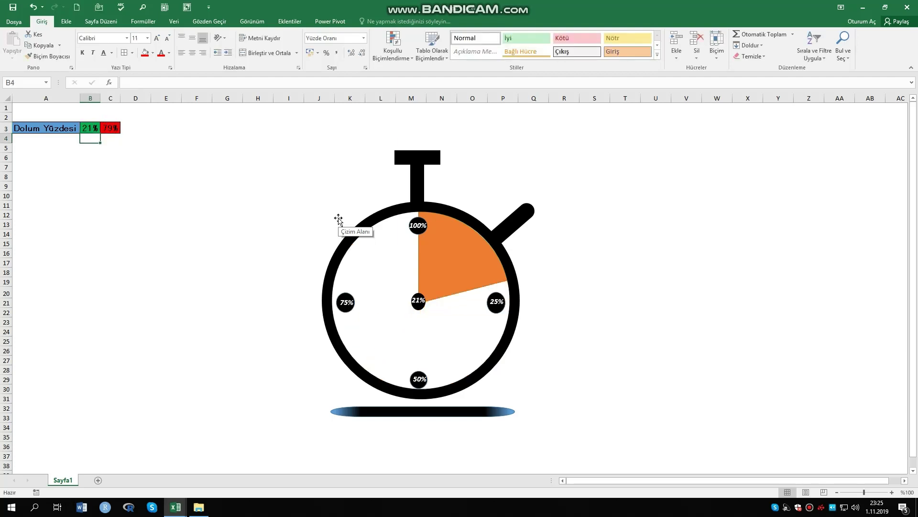
{"action": "key", "text": "Up"}
Enter 46% in B3 so the gauge shows 46%.
{"action": "type", "text": "46"}
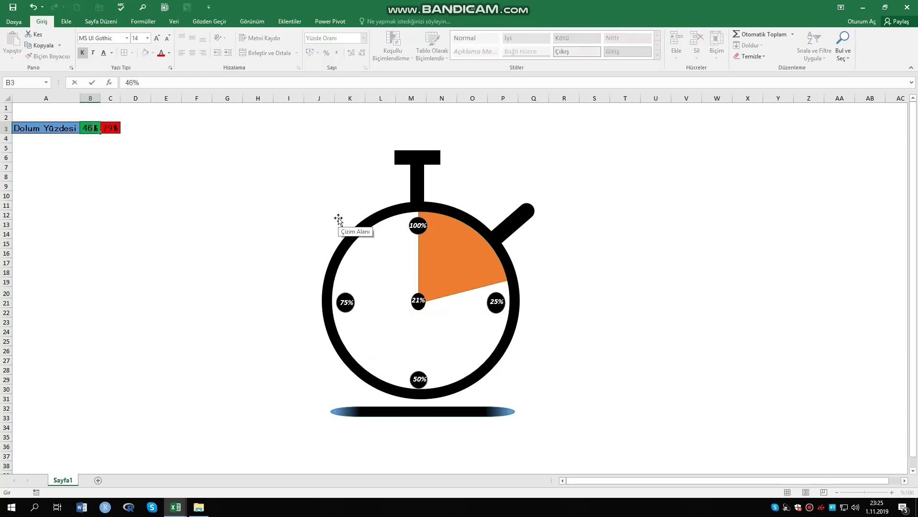
{"action": "key", "text": "Return"}
{"action": "left_click", "coordinate": [218, 209]}
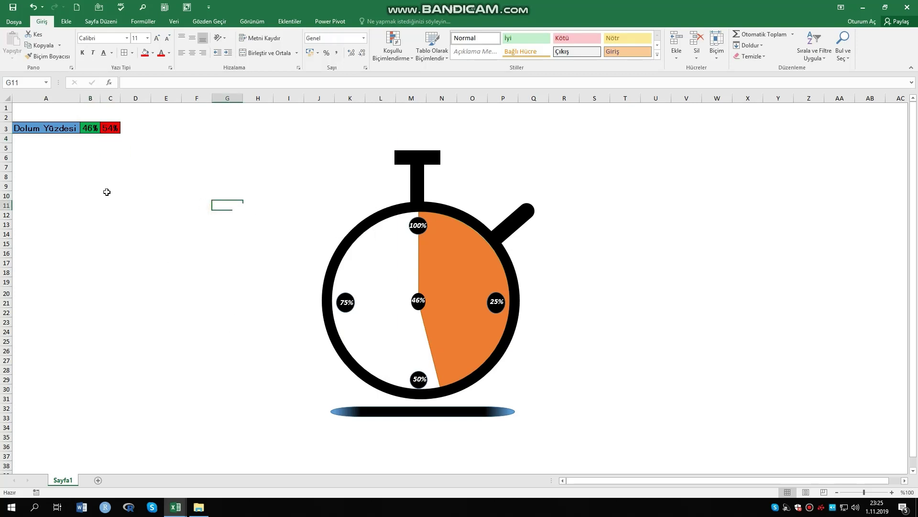
{"action": "left_click", "coordinate": [187, 318]}
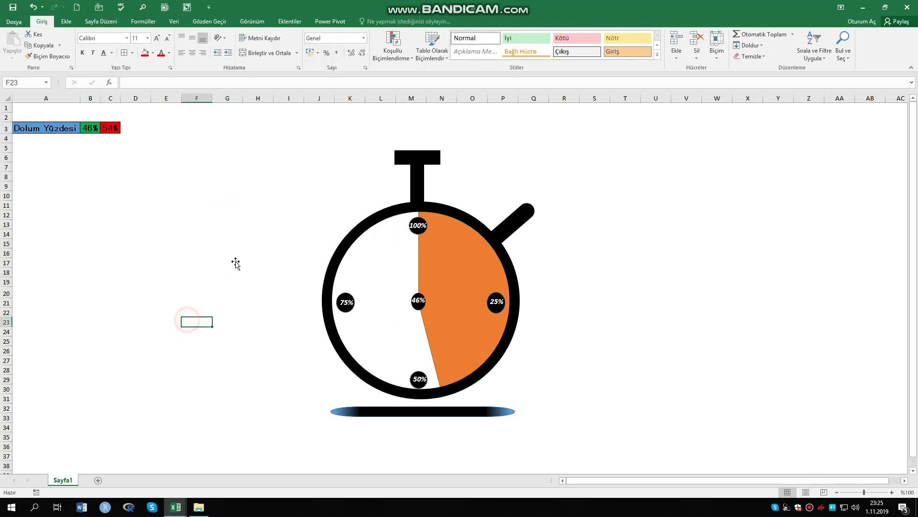
{"action": "left_click", "coordinate": [242, 217]}
{"action": "left_click", "coordinate": [158, 214]}
Fill the gauge's orange 46% slice green and the white remaining slice red.
{"action": "left_click", "coordinate": [838, 283]}
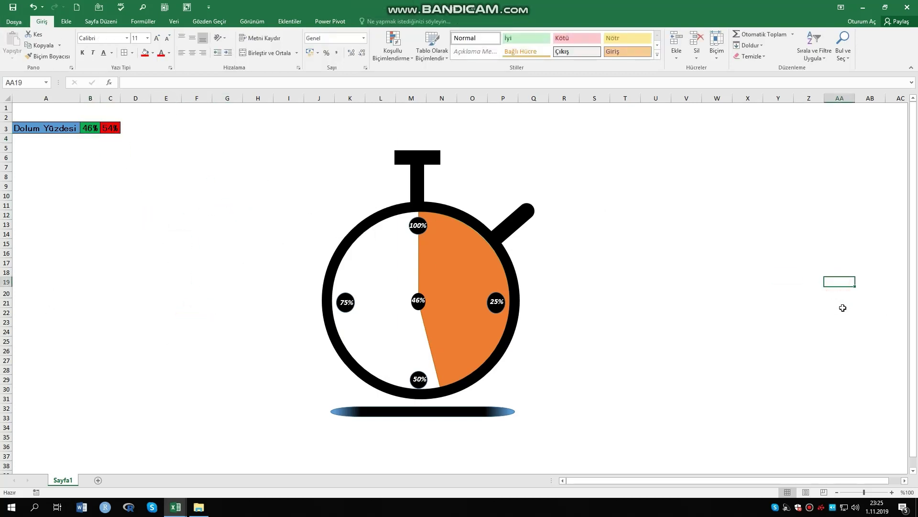
{"action": "left_click", "coordinate": [656, 282]}
{"action": "left_click", "coordinate": [453, 270]}
{"action": "double_click", "coordinate": [452, 258]}
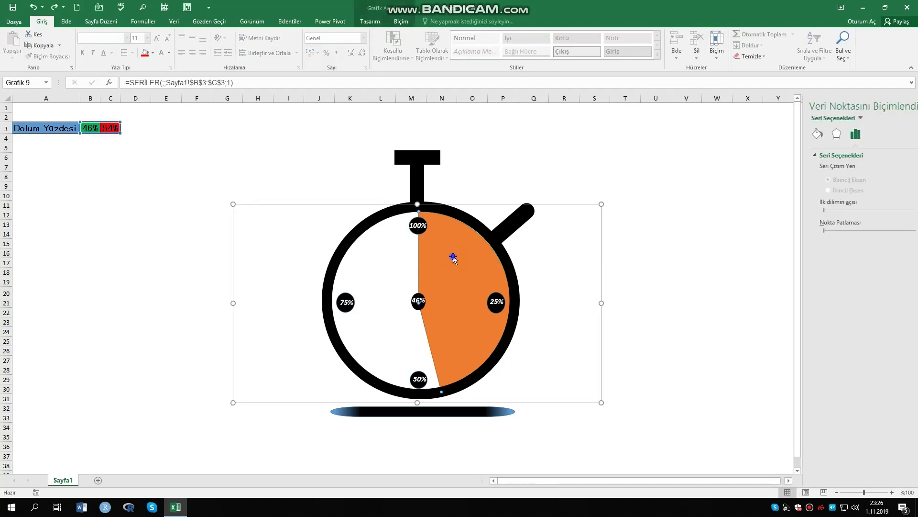
{"action": "right_click", "coordinate": [453, 257]}
{"action": "left_click", "coordinate": [474, 230]}
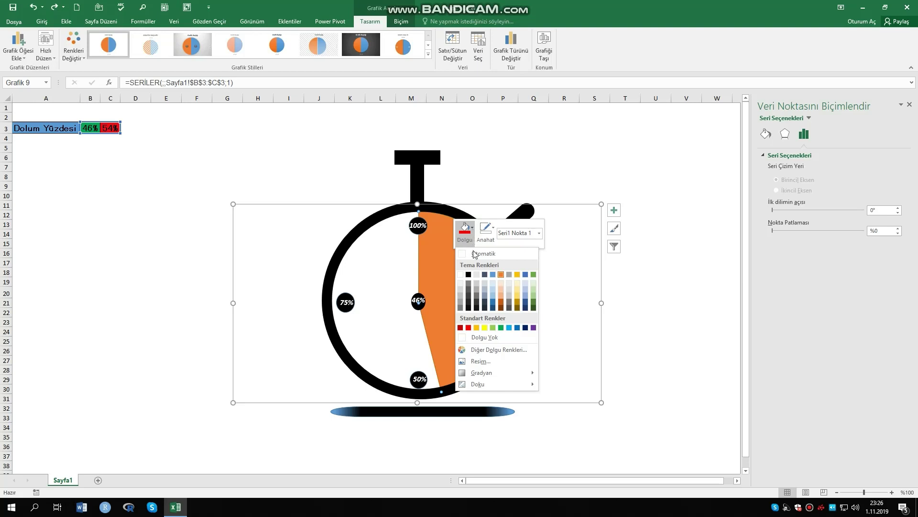
{"action": "left_click", "coordinate": [501, 327]}
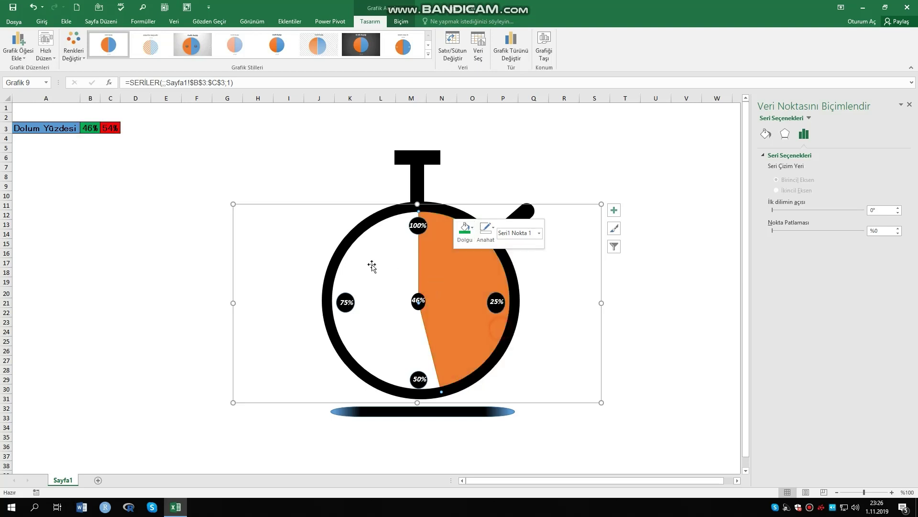
{"action": "right_click", "coordinate": [366, 263]}
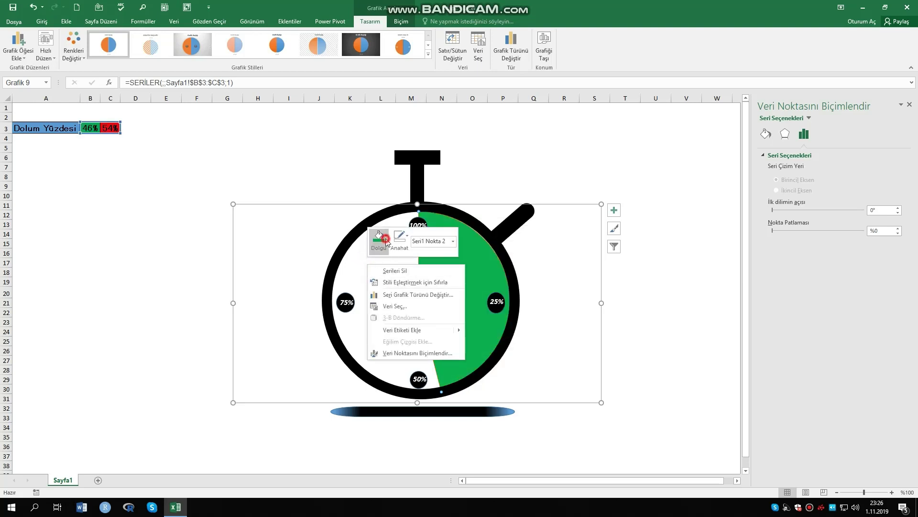
{"action": "left_click", "coordinate": [379, 237]}
{"action": "left_click", "coordinate": [382, 336]}
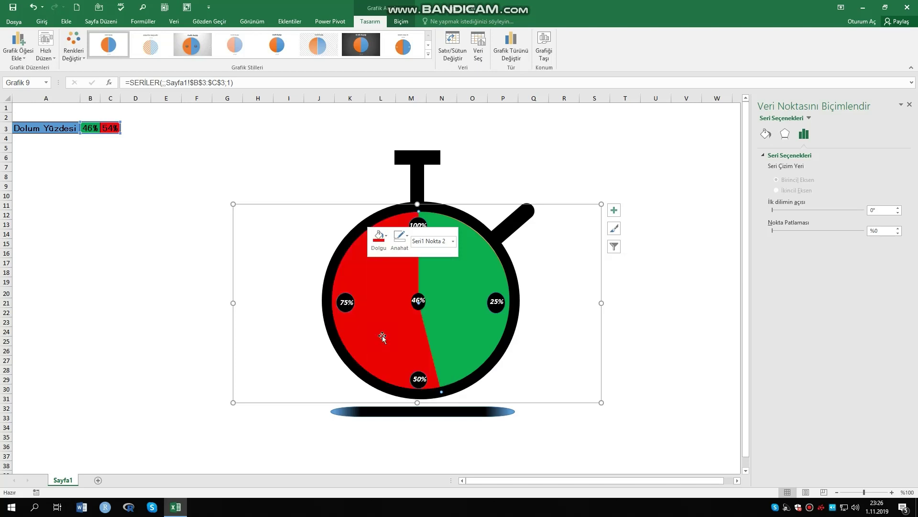
{"action": "left_click", "coordinate": [134, 271]}
Enter 51% in B3 and recentre the percentage label circle on the gauge.
{"action": "left_click", "coordinate": [90, 129]}
{"action": "type", "text": "51"}
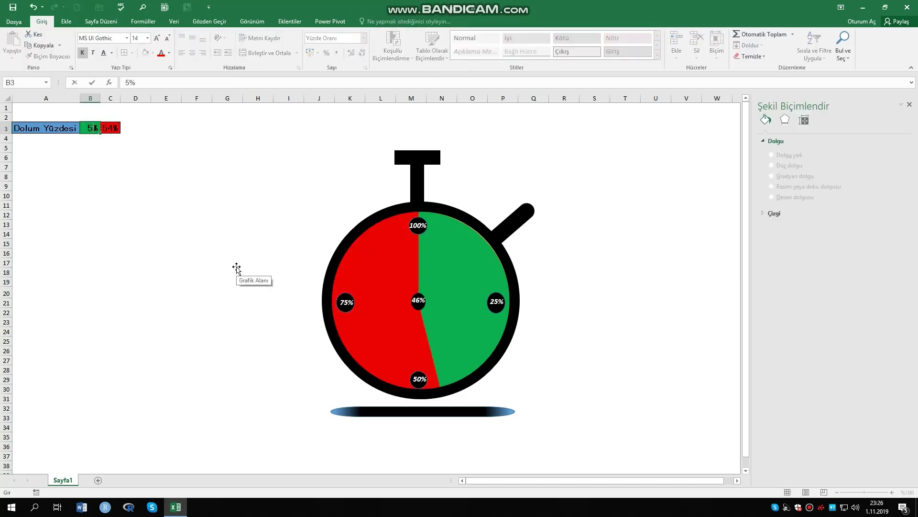
{"action": "key", "text": "Return"}
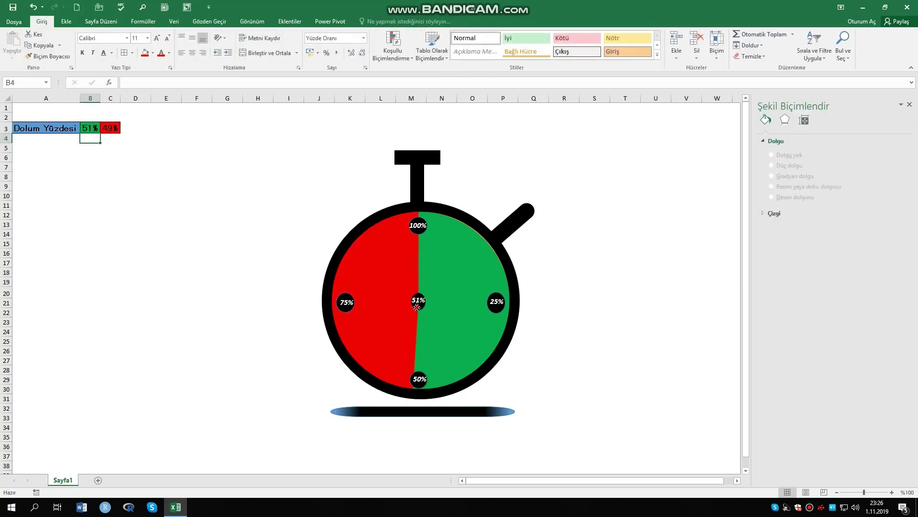
{"action": "left_click", "coordinate": [417, 307]}
{"action": "left_click_drag", "start_coordinate": [425, 301], "coordinate": [417, 305]}
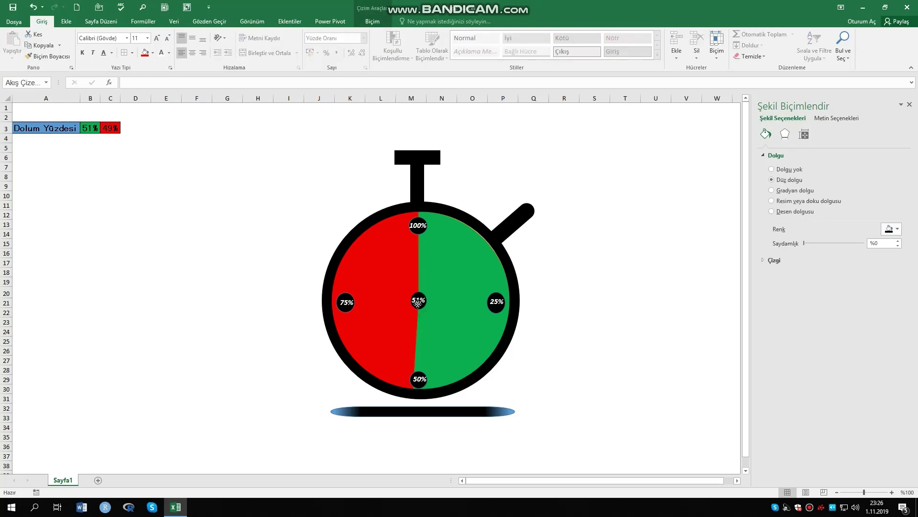
{"action": "left_click", "coordinate": [606, 288]}
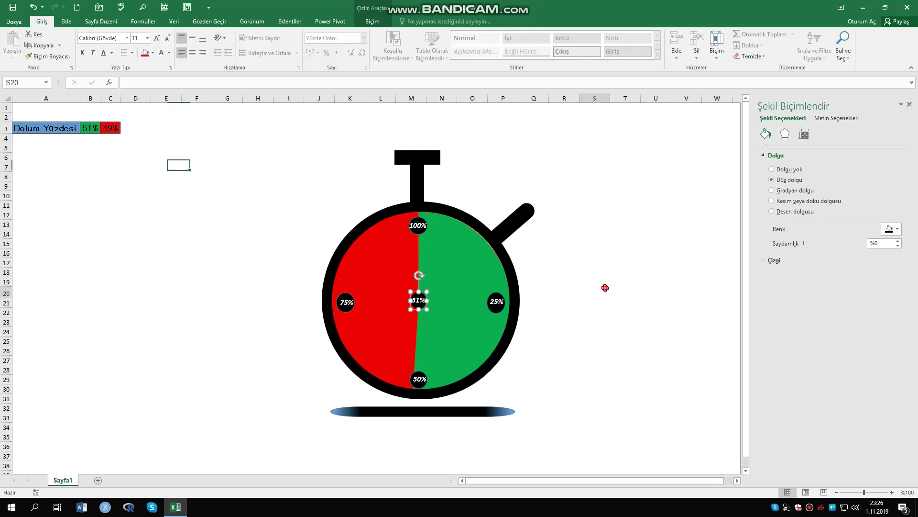
{"action": "left_click", "coordinate": [629, 360]}
Enter 78%, then 87% in B3, leaving a 13% red slice.
{"action": "left_click", "coordinate": [90, 129]}
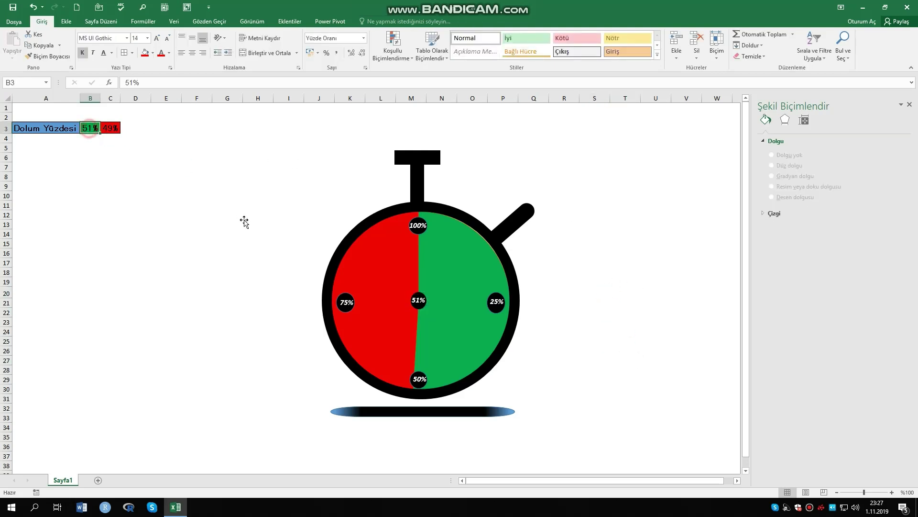
{"action": "type", "text": "78"}
{"action": "key", "text": "Return"}
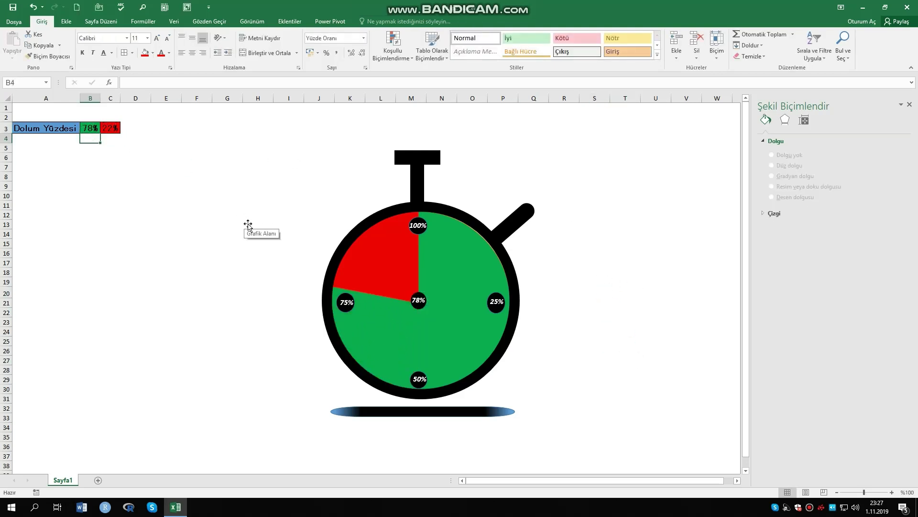
{"action": "left_click", "coordinate": [89, 128]}
{"action": "type", "text": "8"}
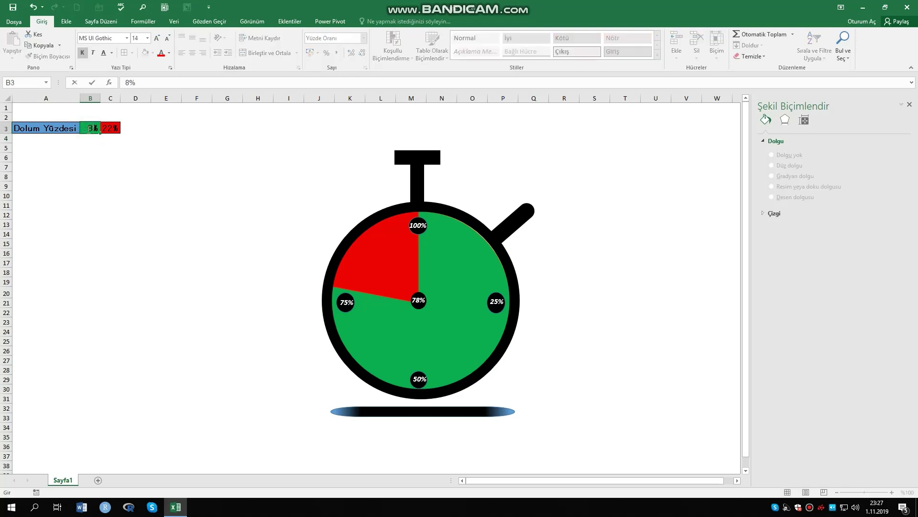
{"action": "type", "text": "7"}
{"action": "key", "text": "Return"}
{"action": "left_click", "coordinate": [134, 203]}
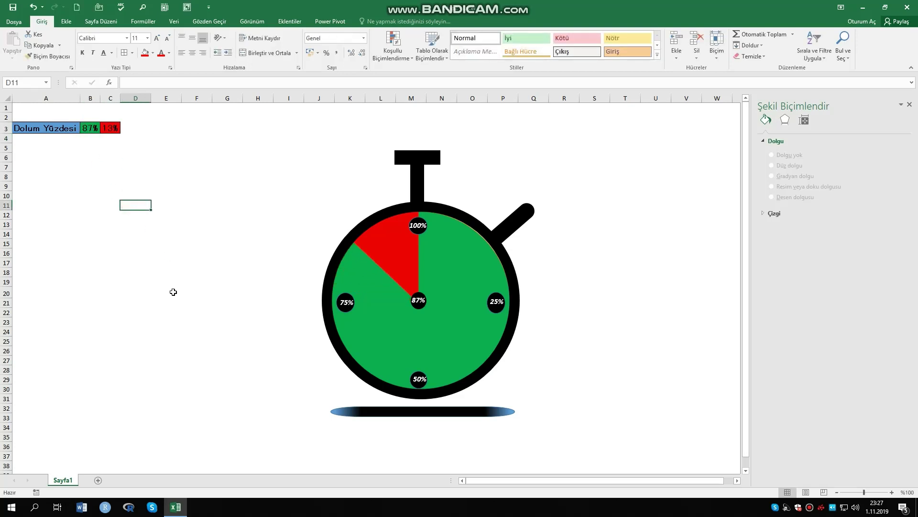
{"action": "left_click", "coordinate": [381, 328]}
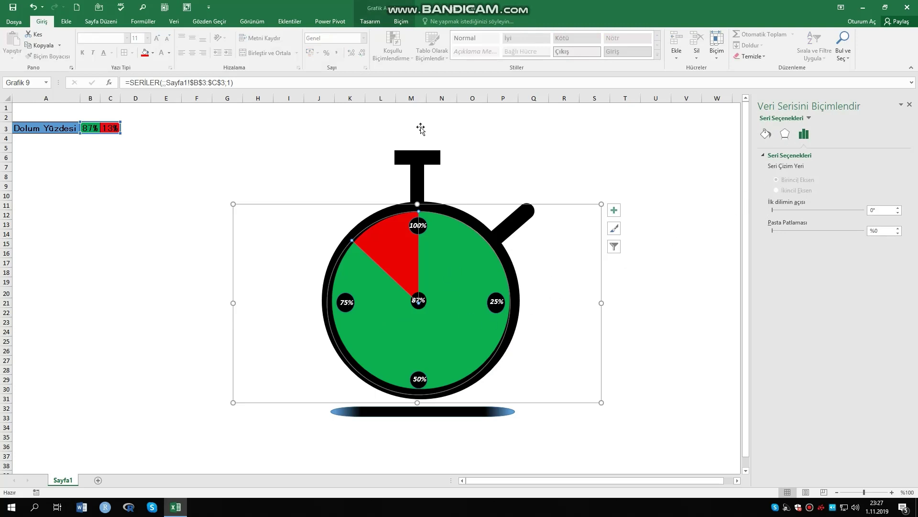
Add centred data labels to the gauge's green and red slices.
{"action": "left_click", "coordinate": [366, 22]}
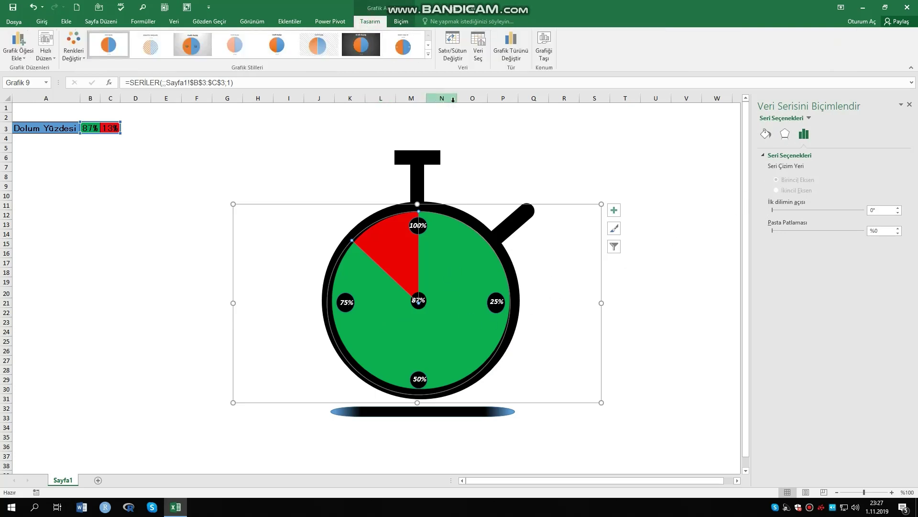
{"action": "left_click", "coordinate": [26, 60]}
{"action": "mouse_move", "coordinate": [34, 79]}
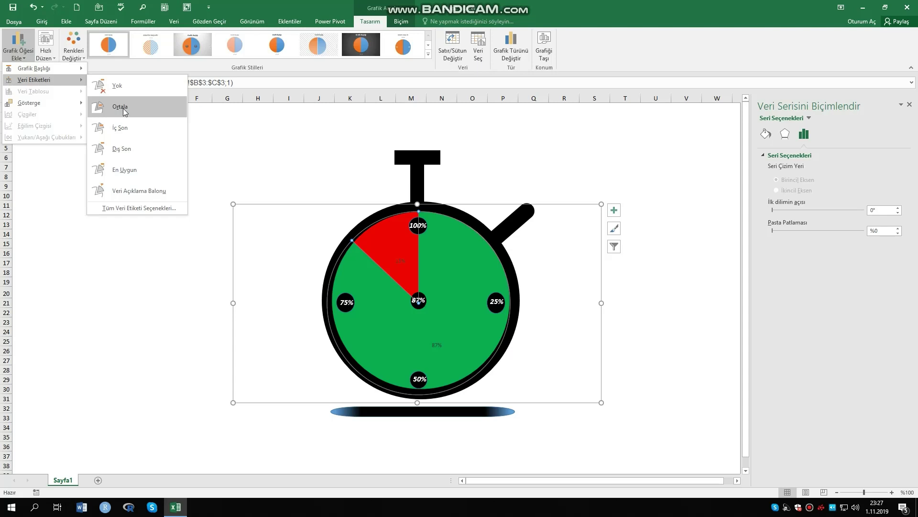
{"action": "left_click", "coordinate": [123, 108]}
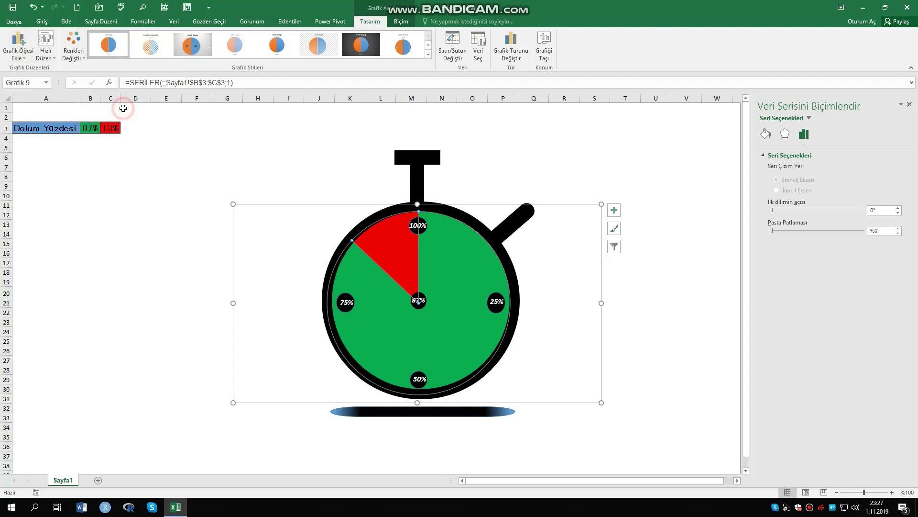
{"action": "left_click", "coordinate": [437, 345]}
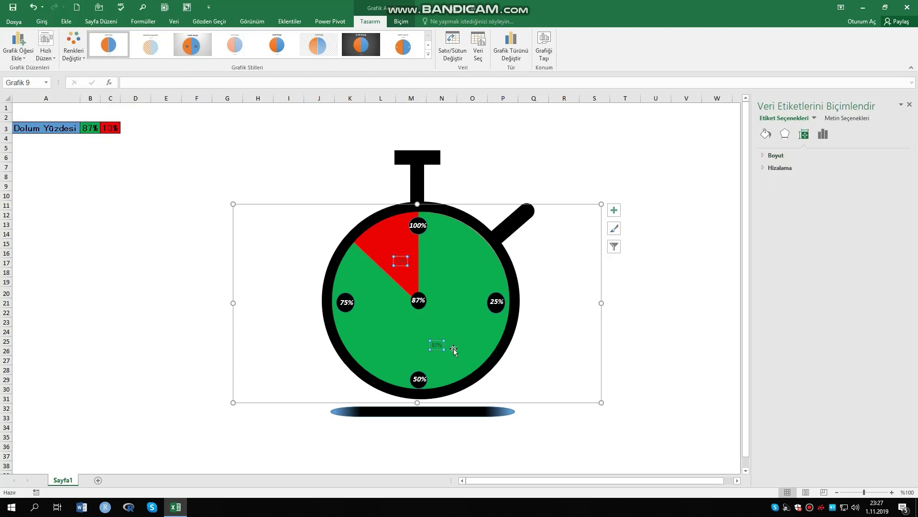
{"action": "left_click", "coordinate": [398, 252]}
{"action": "left_click", "coordinate": [165, 225]}
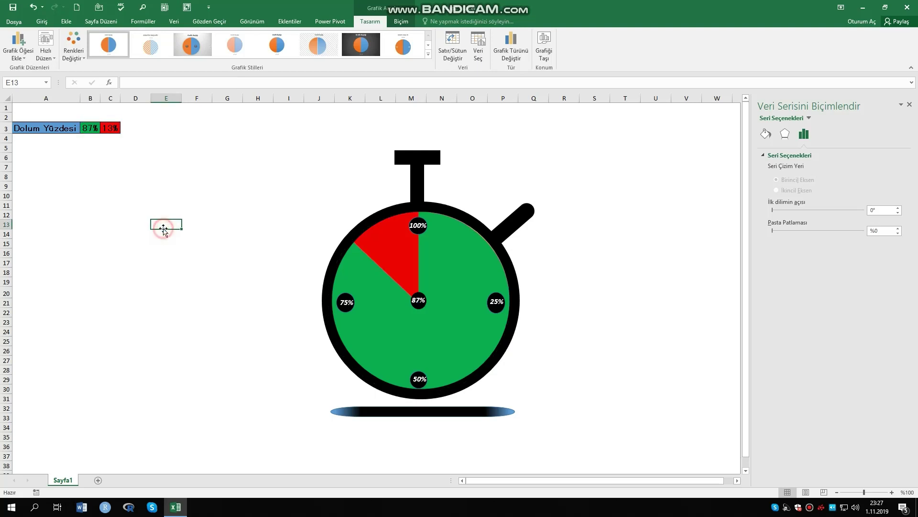
{"action": "left_click", "coordinate": [385, 246]}
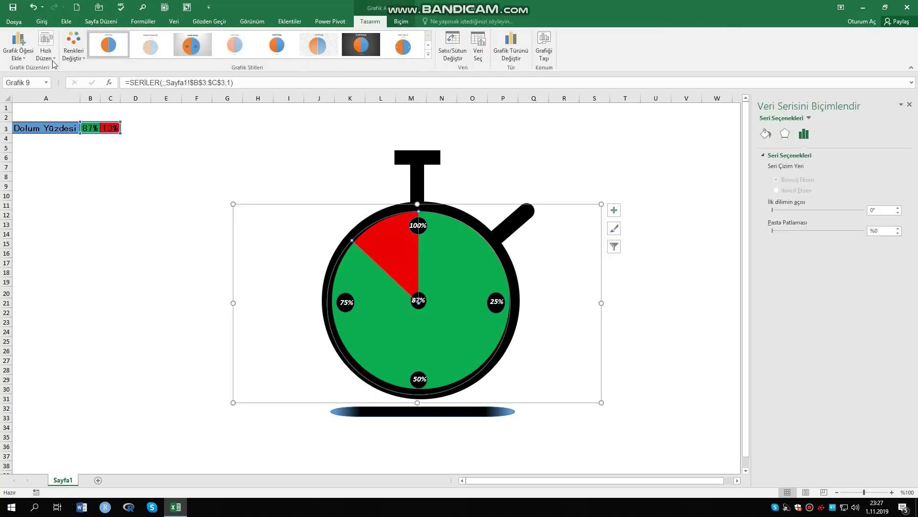
{"action": "left_click", "coordinate": [18, 46]}
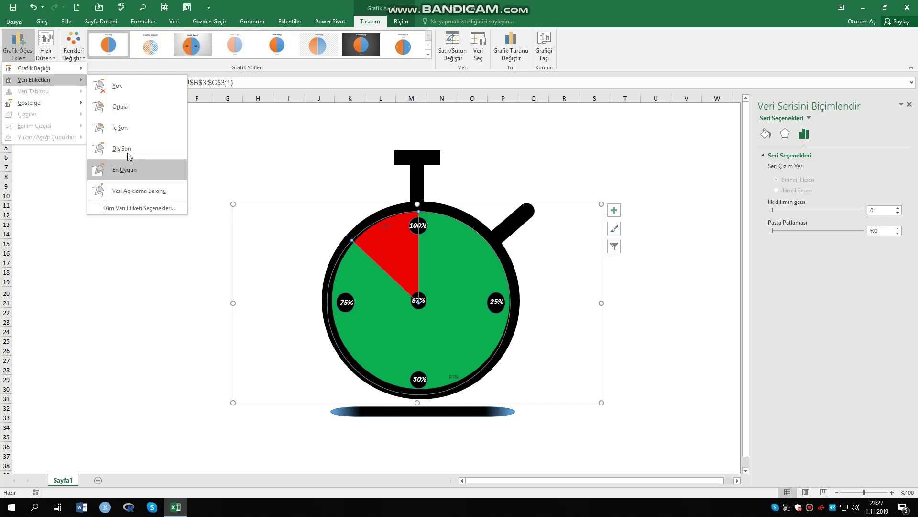
{"action": "left_click", "coordinate": [126, 103]}
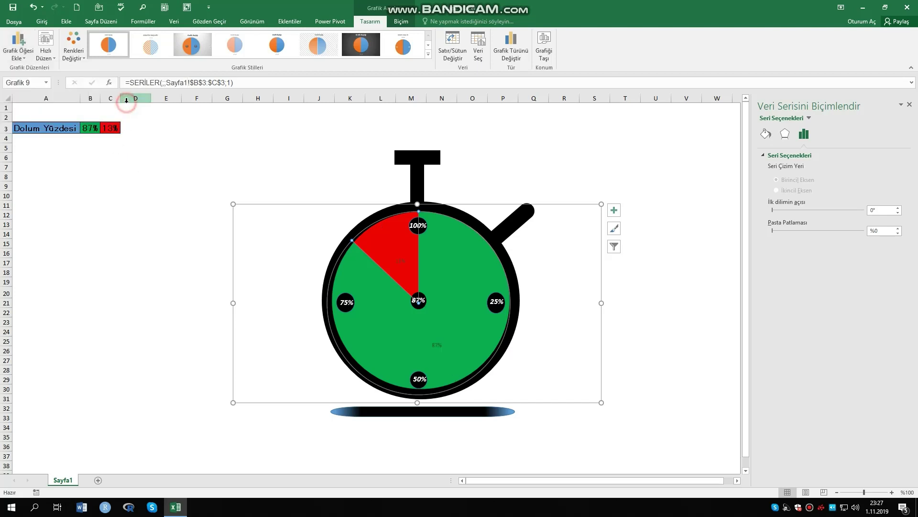
Make the slice data labels bold at font size 11.
{"action": "left_click", "coordinate": [400, 260]}
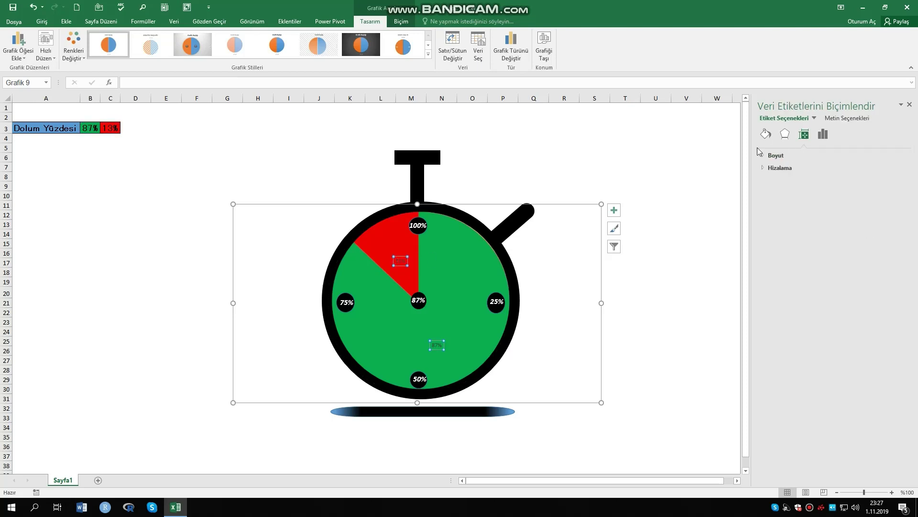
{"action": "left_click", "coordinate": [42, 21]}
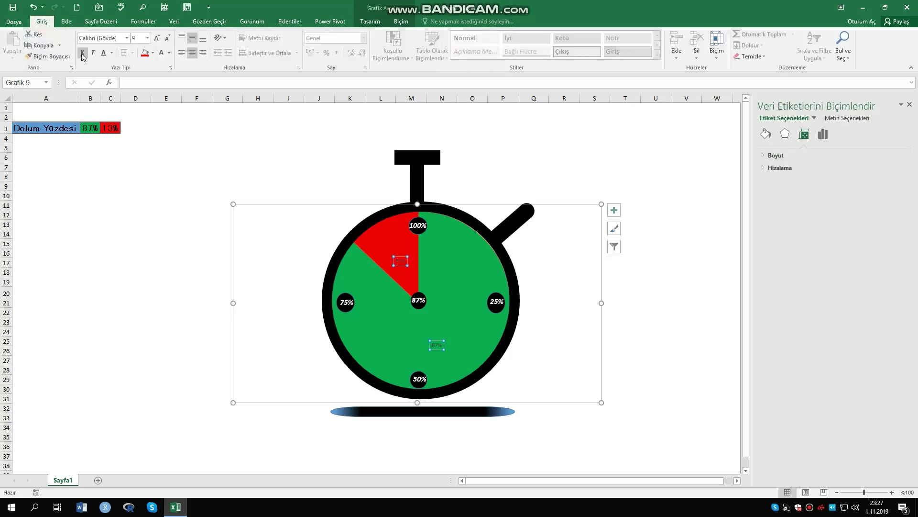
{"action": "left_click", "coordinate": [82, 53]}
{"action": "left_click", "coordinate": [156, 38]}
{"action": "left_click", "coordinate": [157, 38]}
{"action": "left_click", "coordinate": [157, 38]}
{"action": "left_click", "coordinate": [153, 54]}
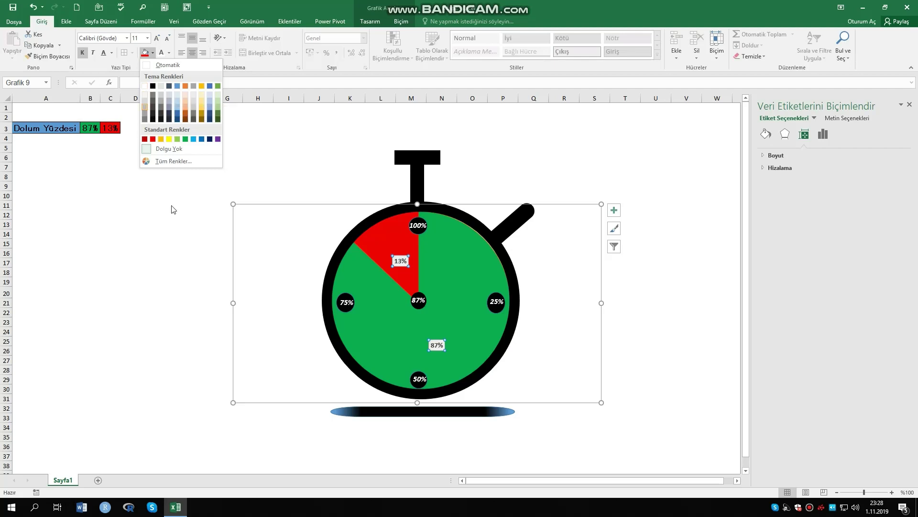
{"action": "left_click", "coordinate": [182, 227]}
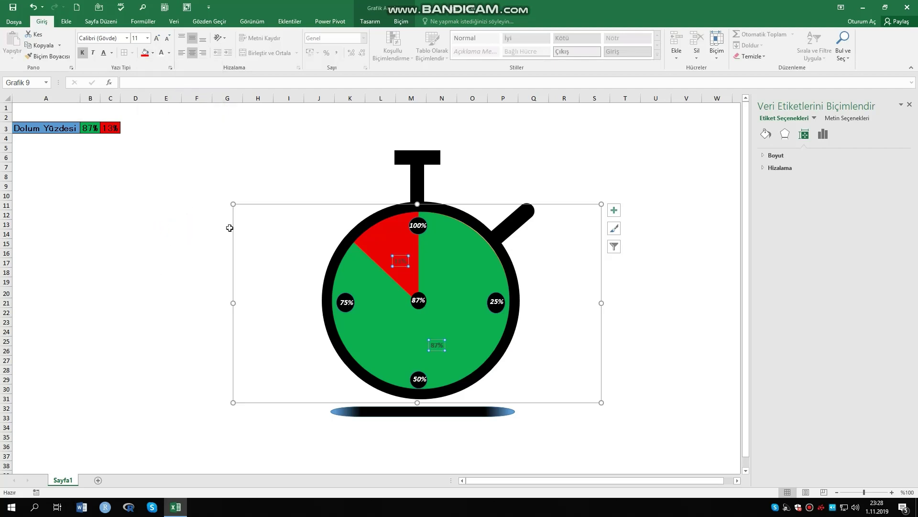
{"action": "left_click", "coordinate": [675, 284]}
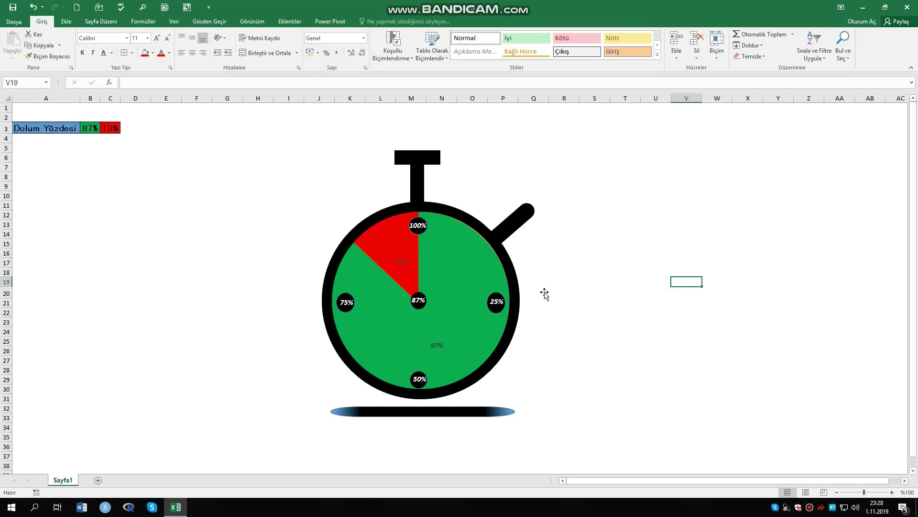
Enter 98% in B3 and delete the green slice's data label.
{"action": "left_click", "coordinate": [89, 129]}
{"action": "type", "text": "98"}
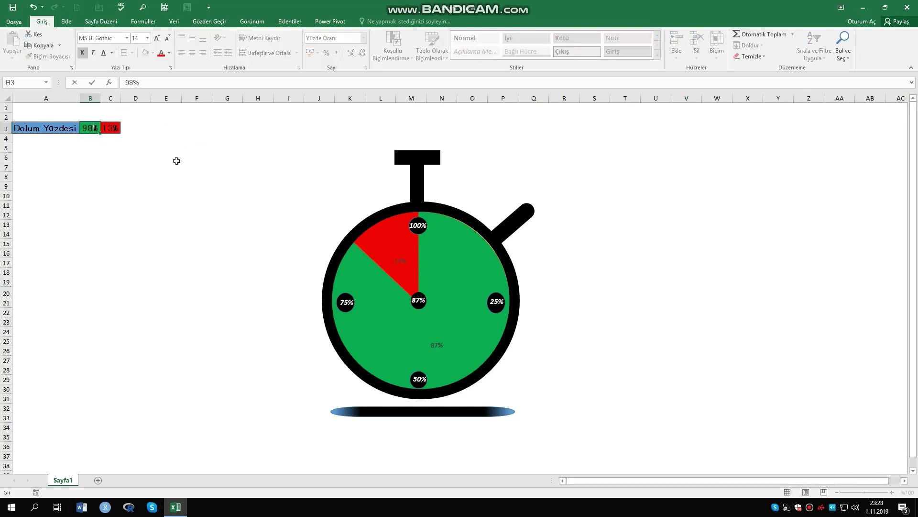
{"action": "key", "text": "Return"}
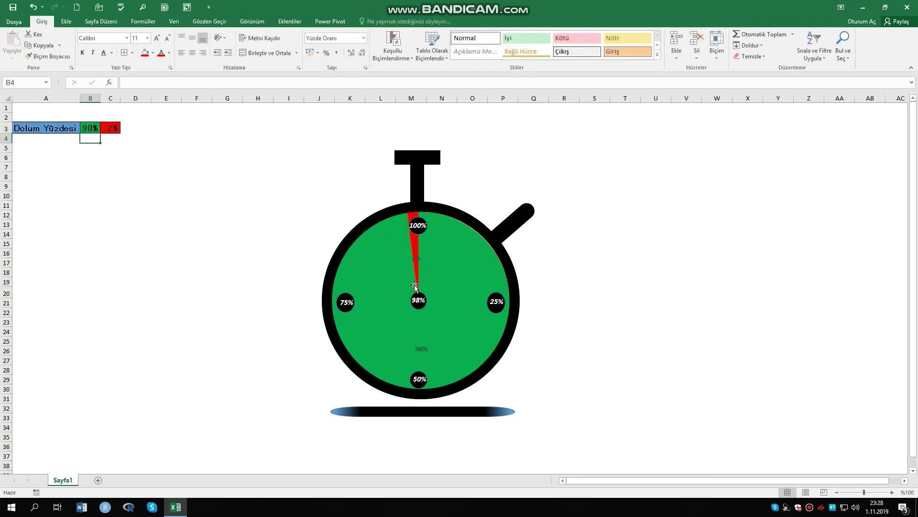
{"action": "left_click", "coordinate": [420, 352]}
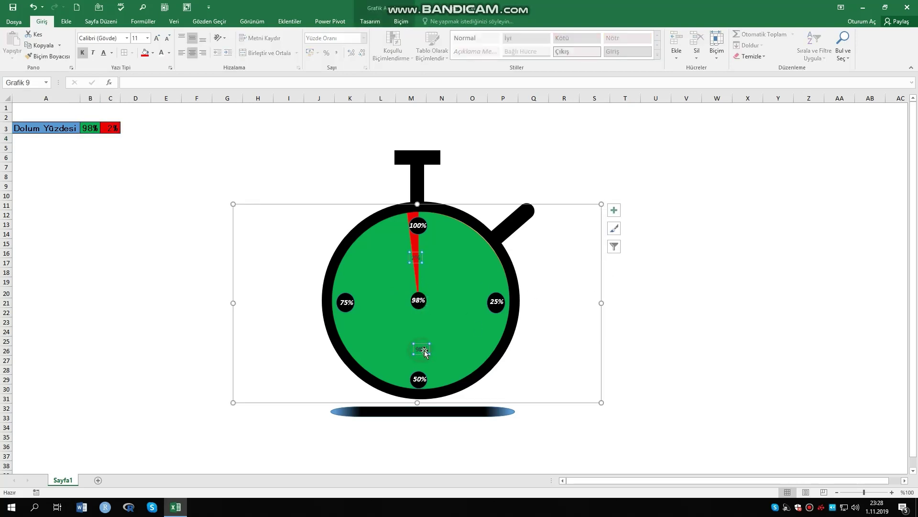
{"action": "left_click", "coordinate": [422, 349]}
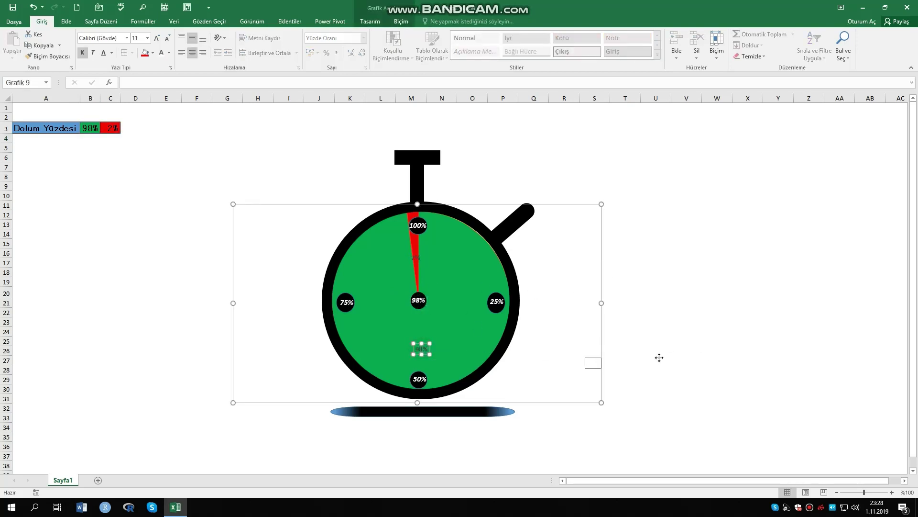
{"action": "left_click_drag", "start_coordinate": [589, 389], "coordinate": [596, 393]}
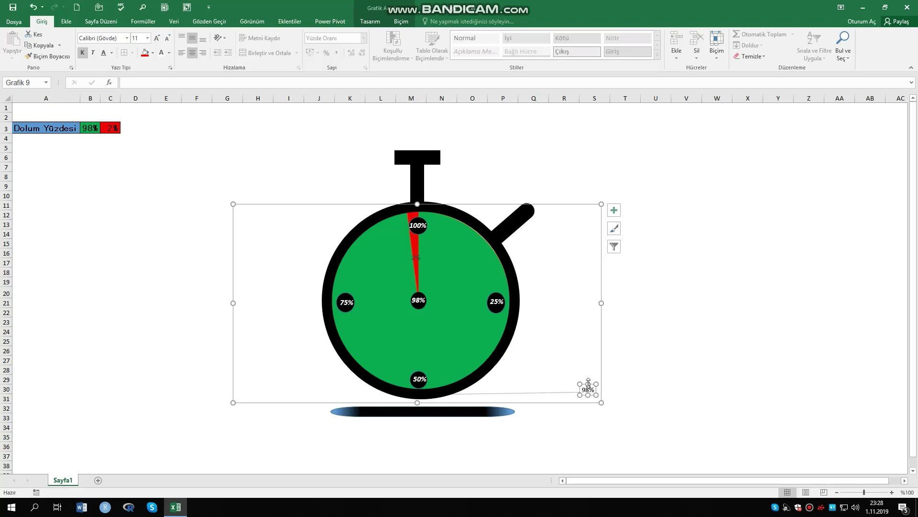
{"action": "key", "text": "Delete"}
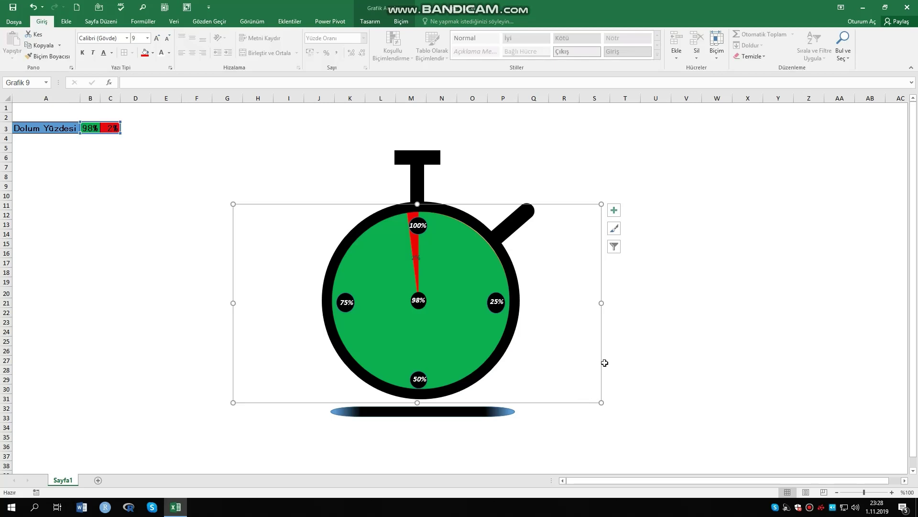
{"action": "left_click", "coordinate": [733, 339]}
Enter 87%, then 41% in B3, leaving a 59% red slice.
{"action": "left_click", "coordinate": [90, 127]}
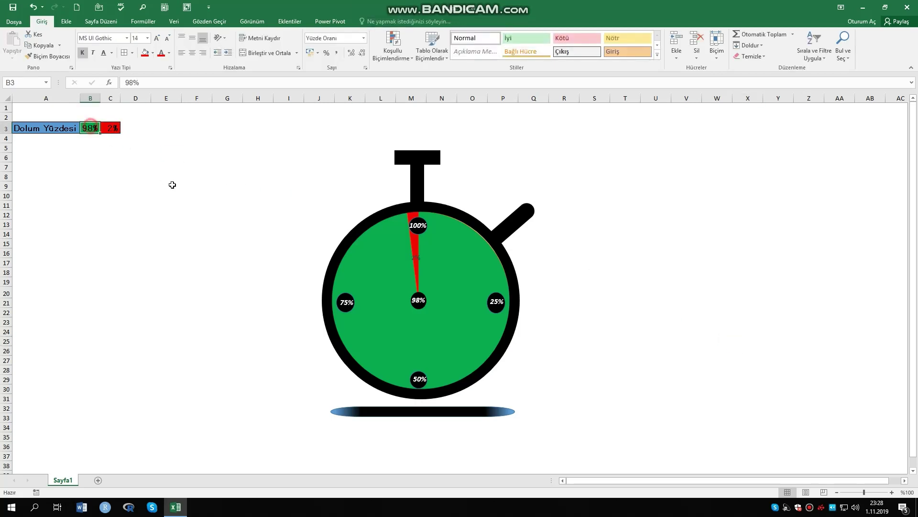
{"action": "type", "text": "87"}
{"action": "key", "text": "Return"}
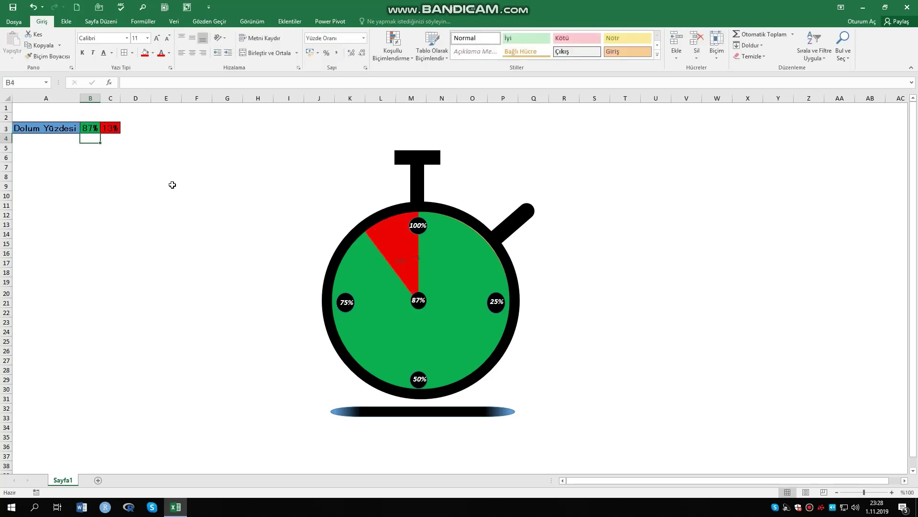
{"action": "left_click", "coordinate": [87, 129]}
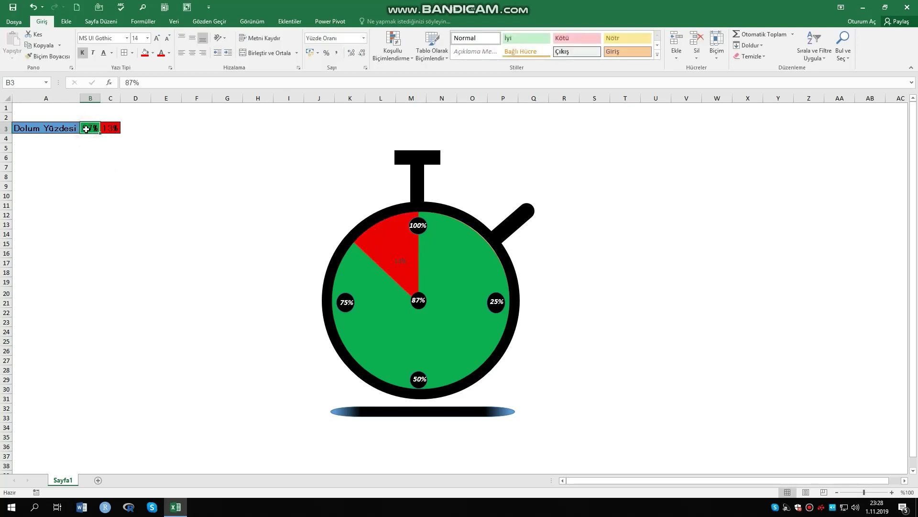
{"action": "type", "text": "41"}
{"action": "key", "text": "Return"}
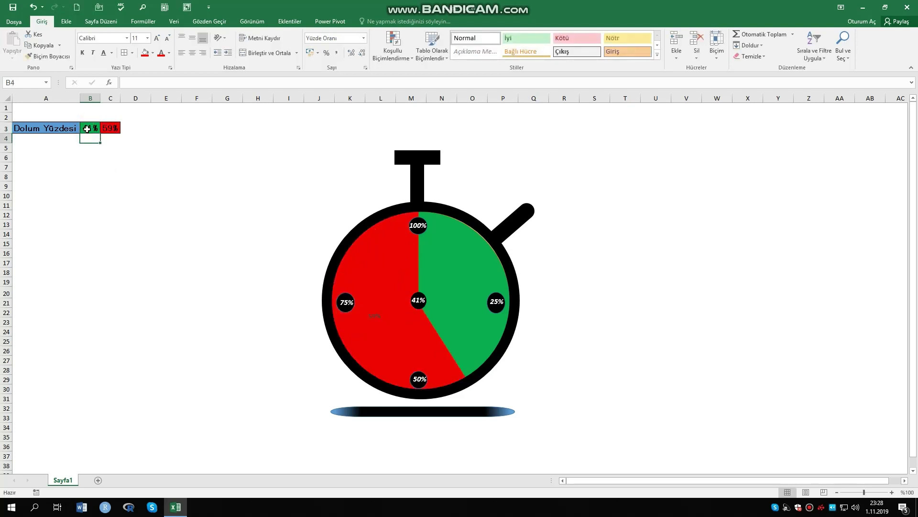